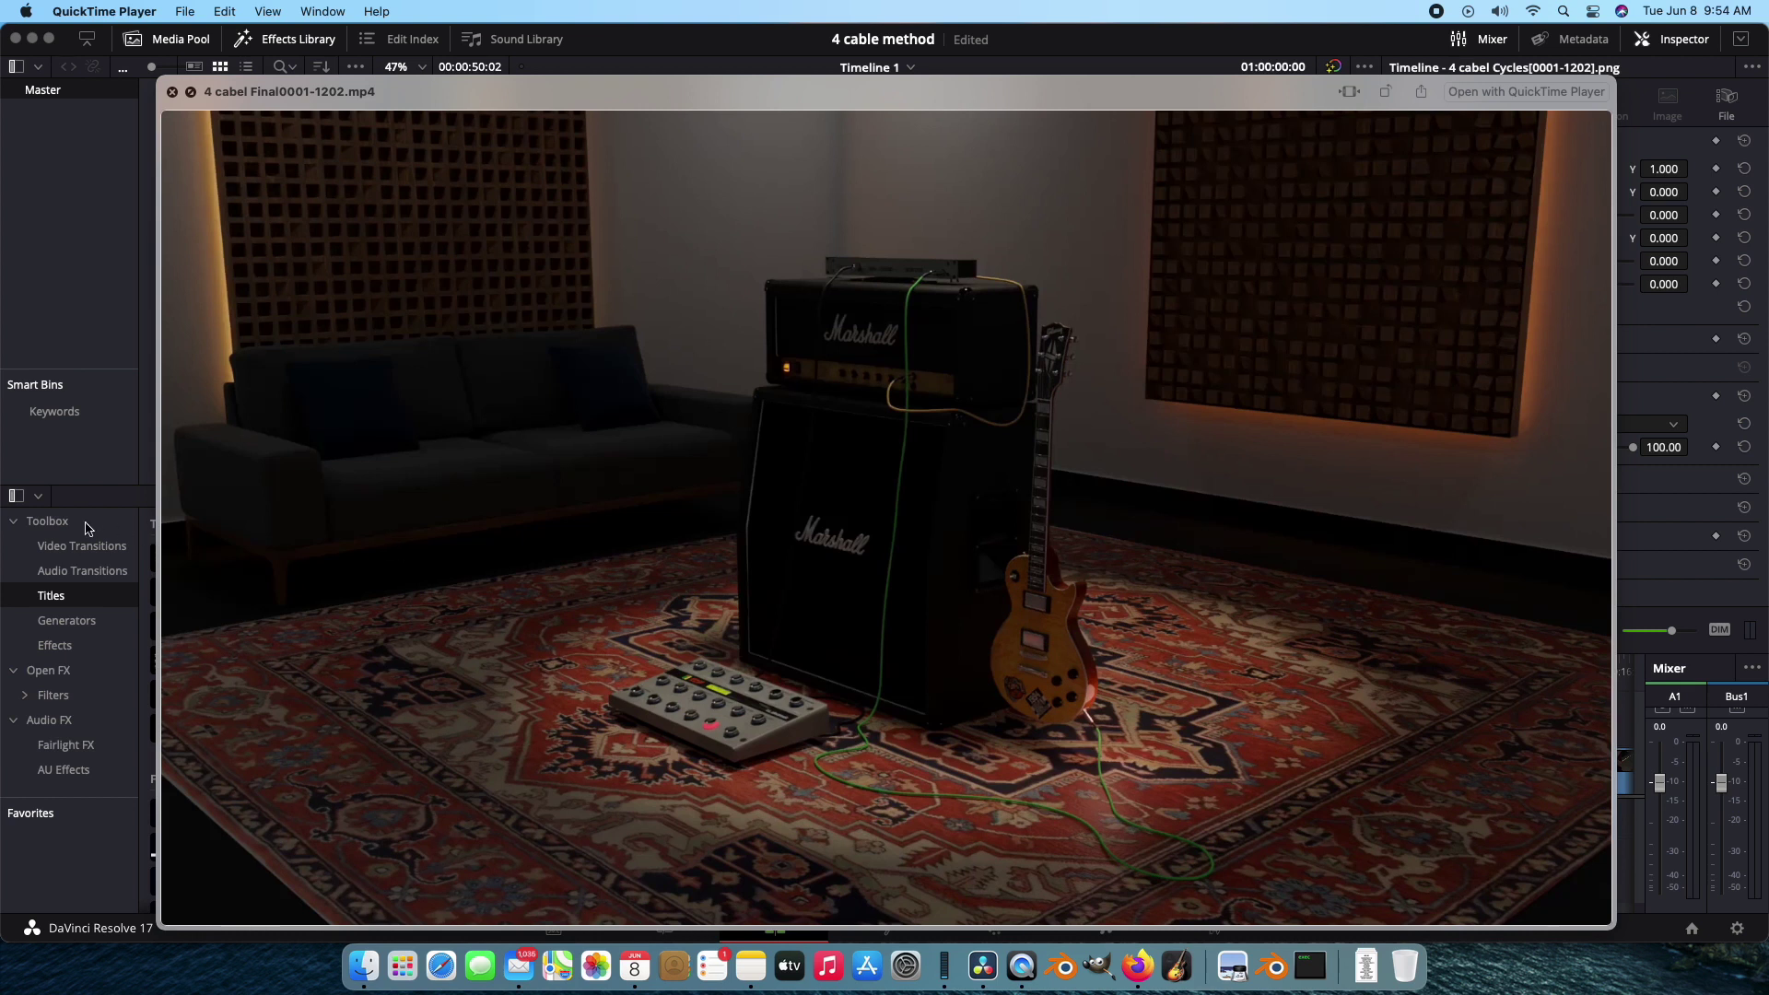
# Play the rendered video in QuickTime Player, then scrub back to the pedalboard cable close-up near 00:05
pyautogui.moveTo(626, 766)
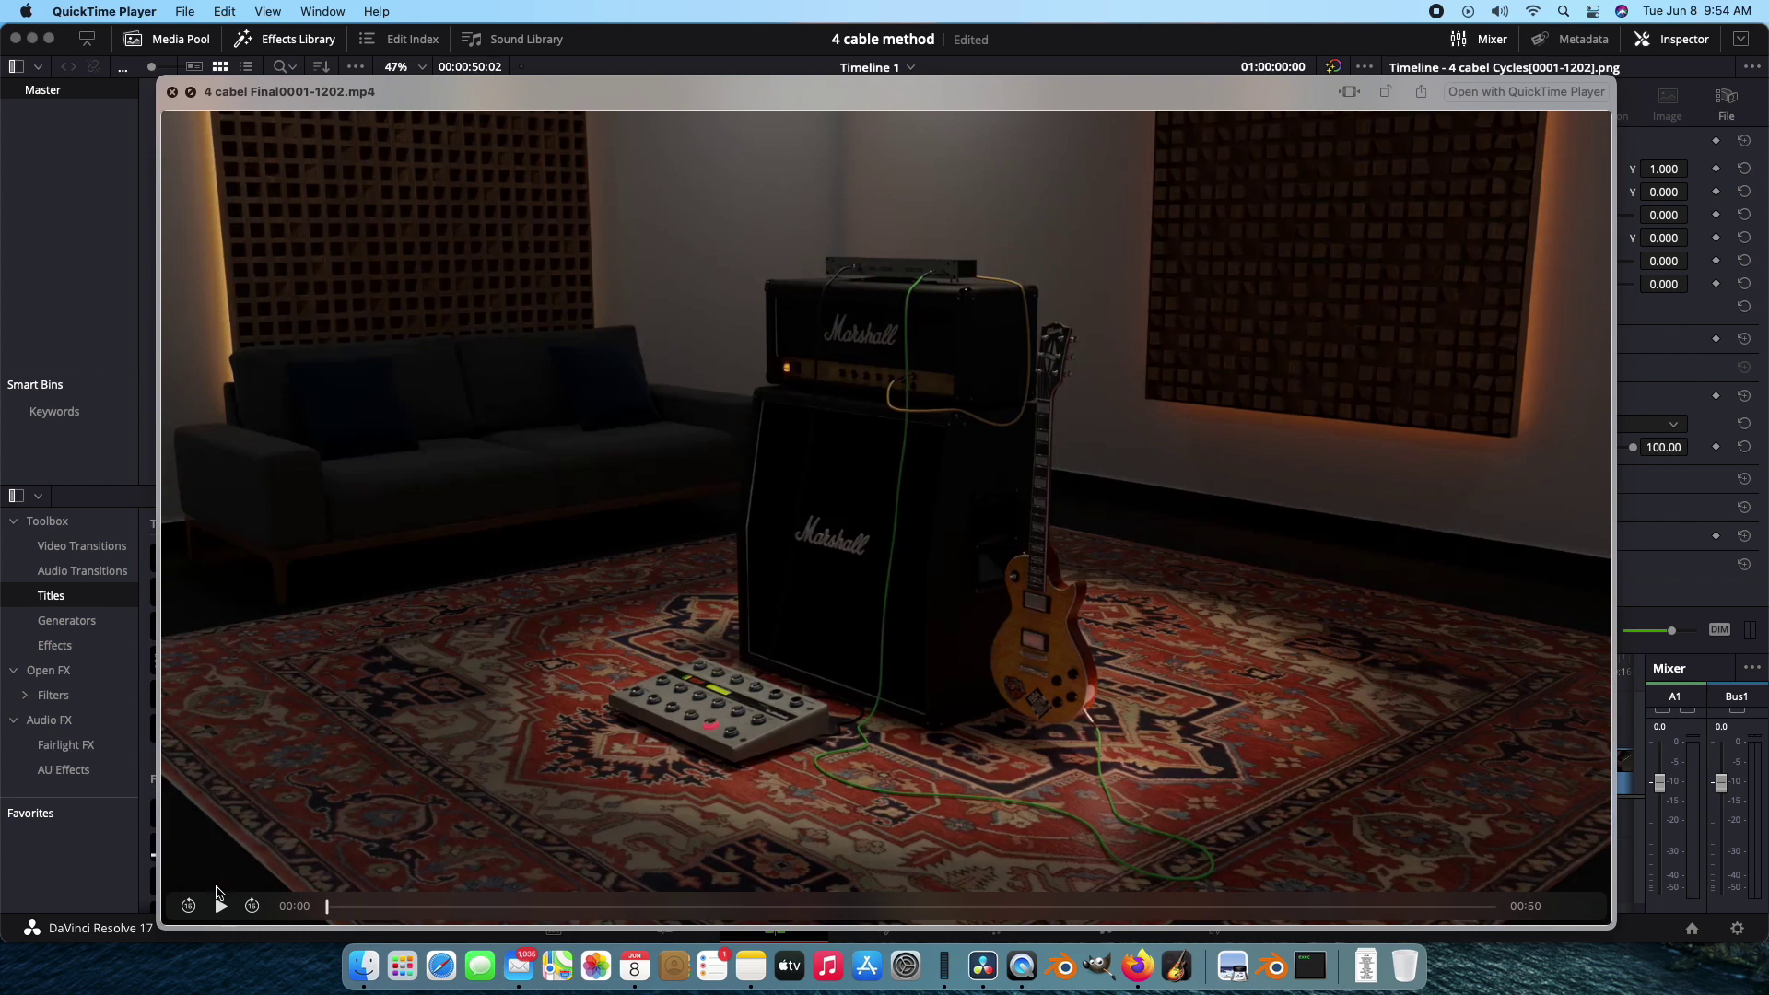
pyautogui.click(221, 908)
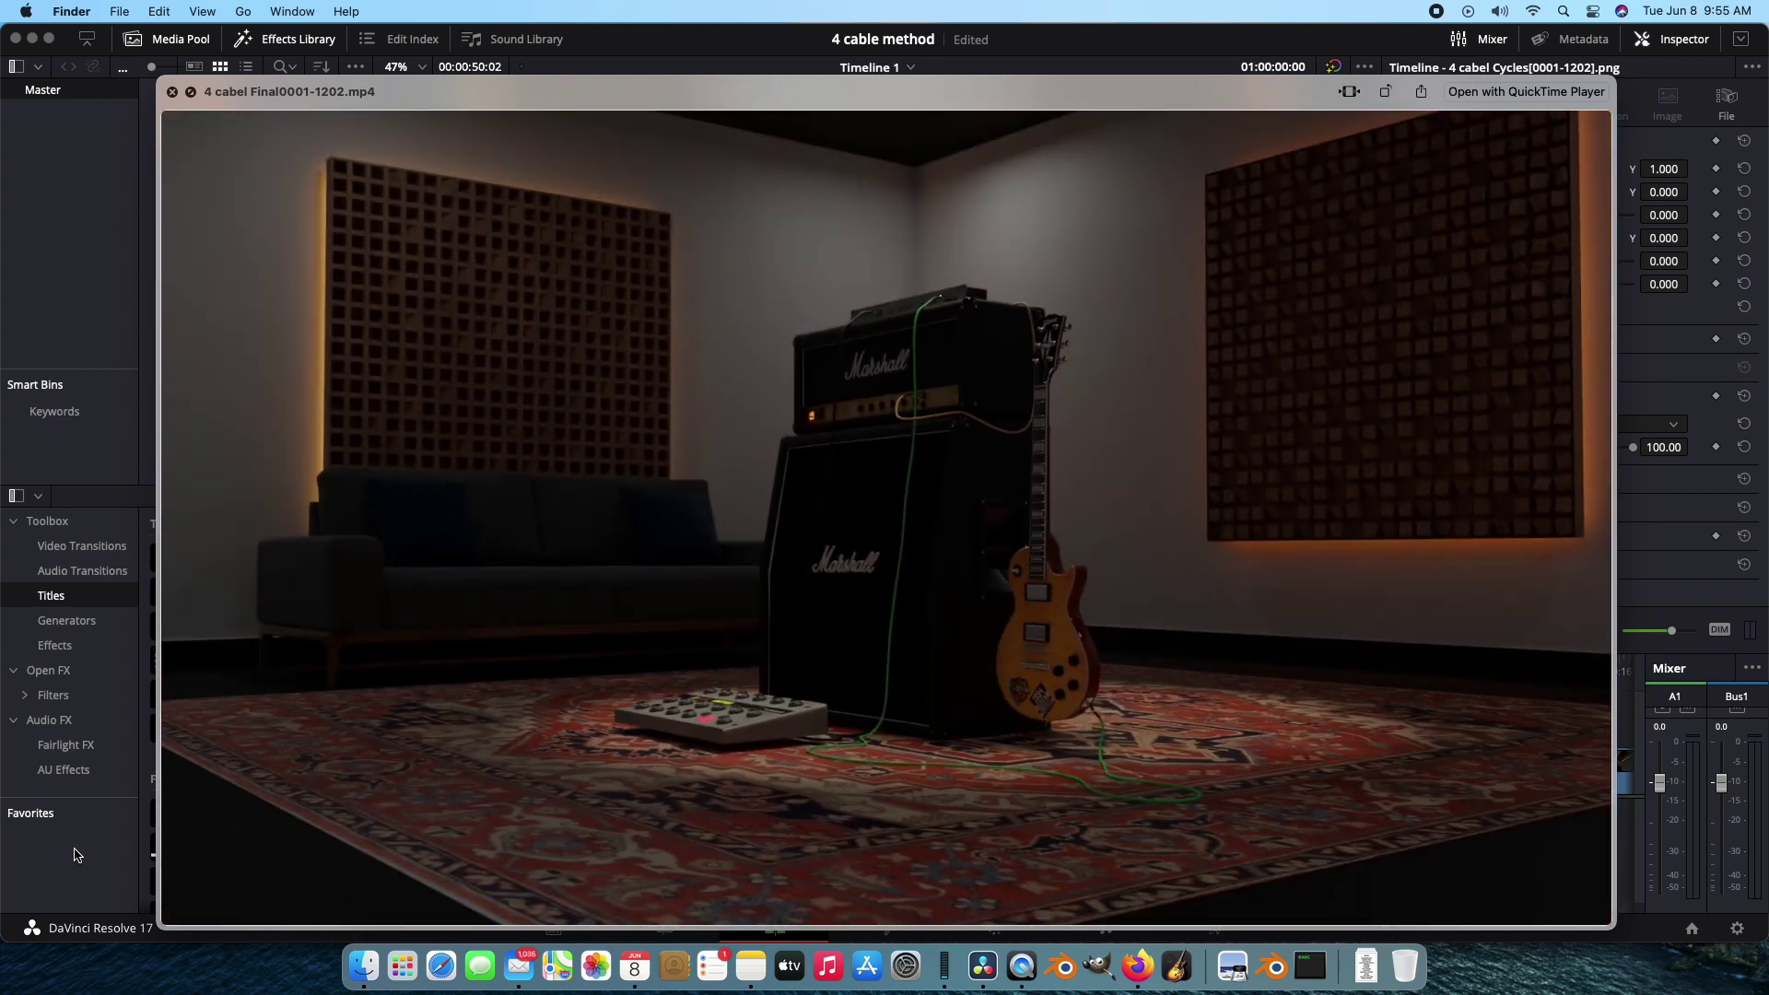
pyautogui.moveTo(212, 909)
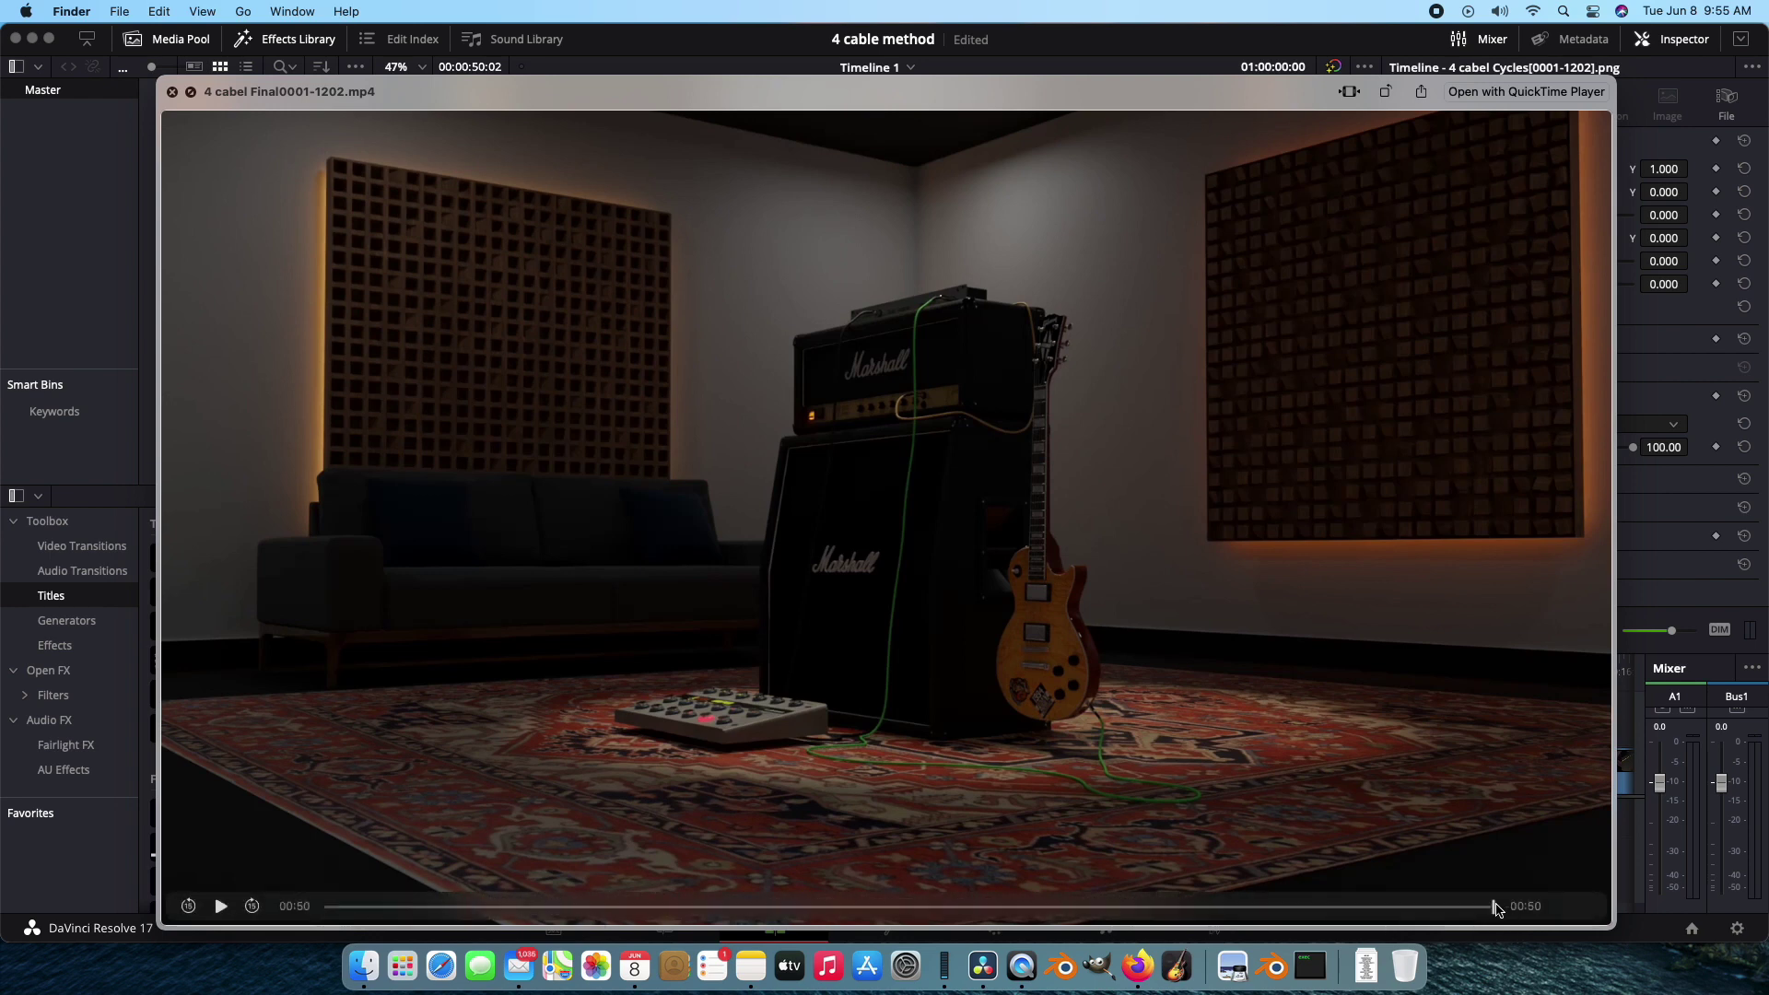
pyautogui.moveTo(1475, 912); pyautogui.dragTo(386, 899)
# Back in Resolve, scrub the 4 cabel Cycles clip from the opening frames through the guitar shot, then zoom out
pyautogui.press('super+Tab')
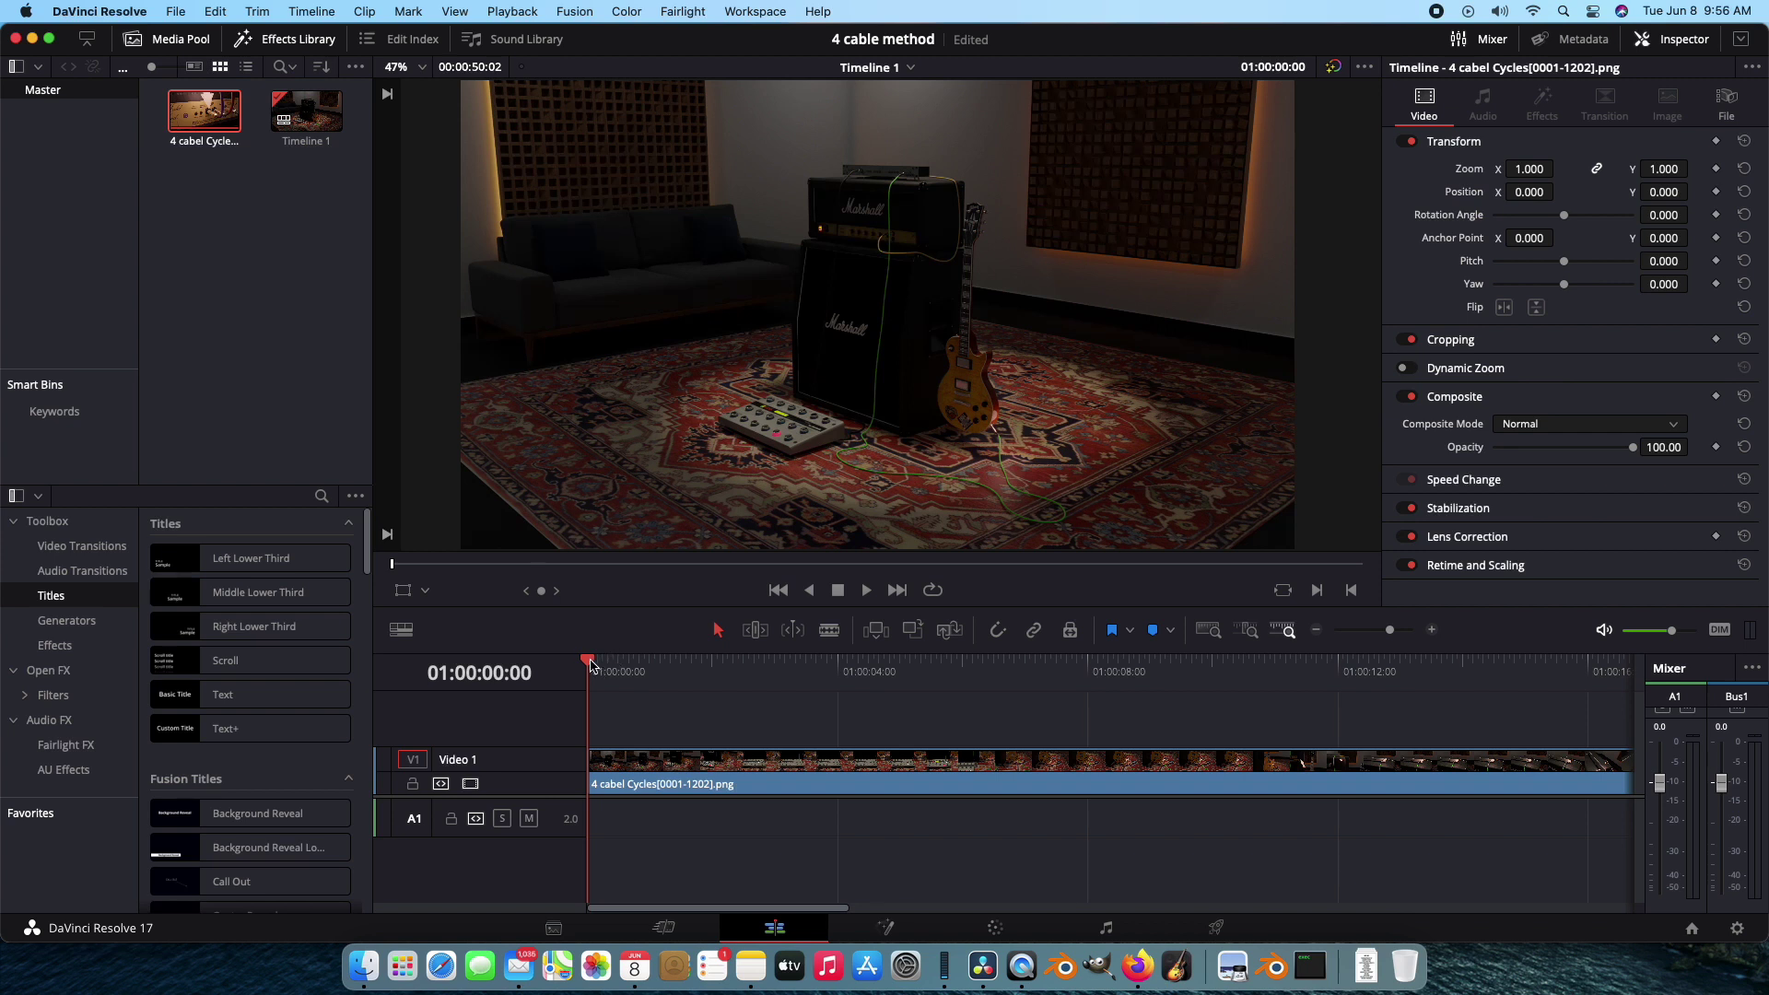
pyautogui.moveTo(590, 663); pyautogui.dragTo(884, 722)
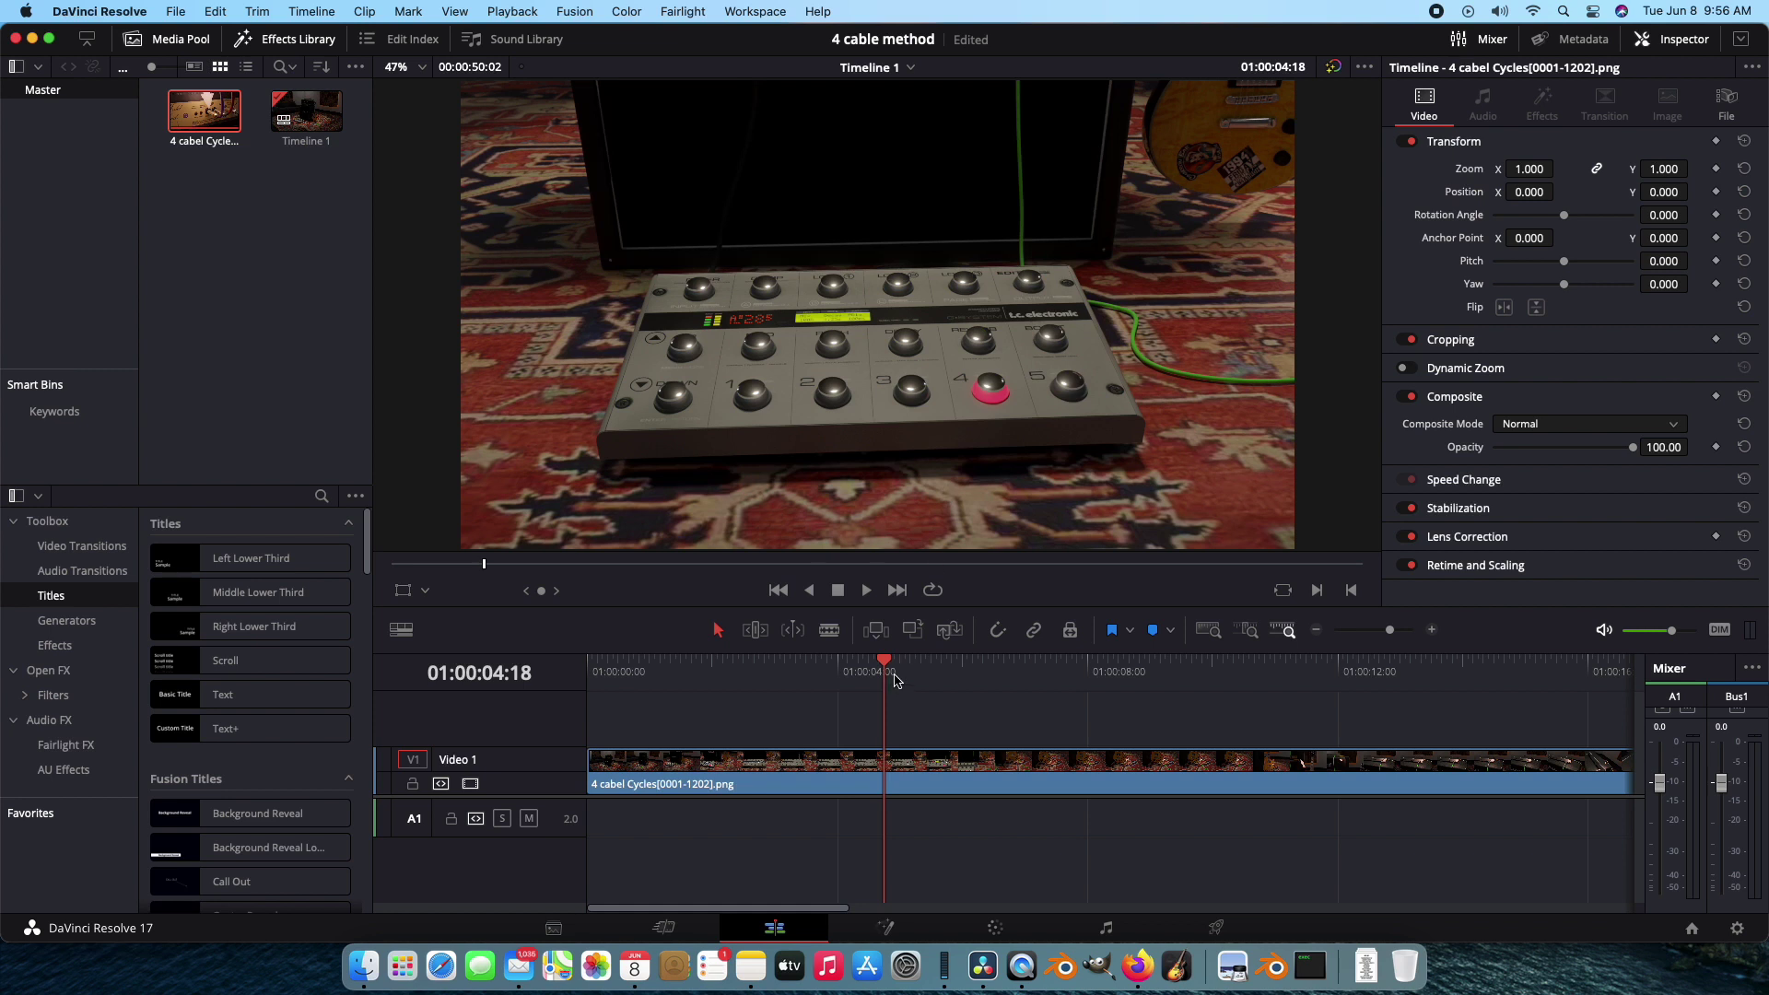
pyautogui.moveTo(886, 664); pyautogui.dragTo(1374, 686)
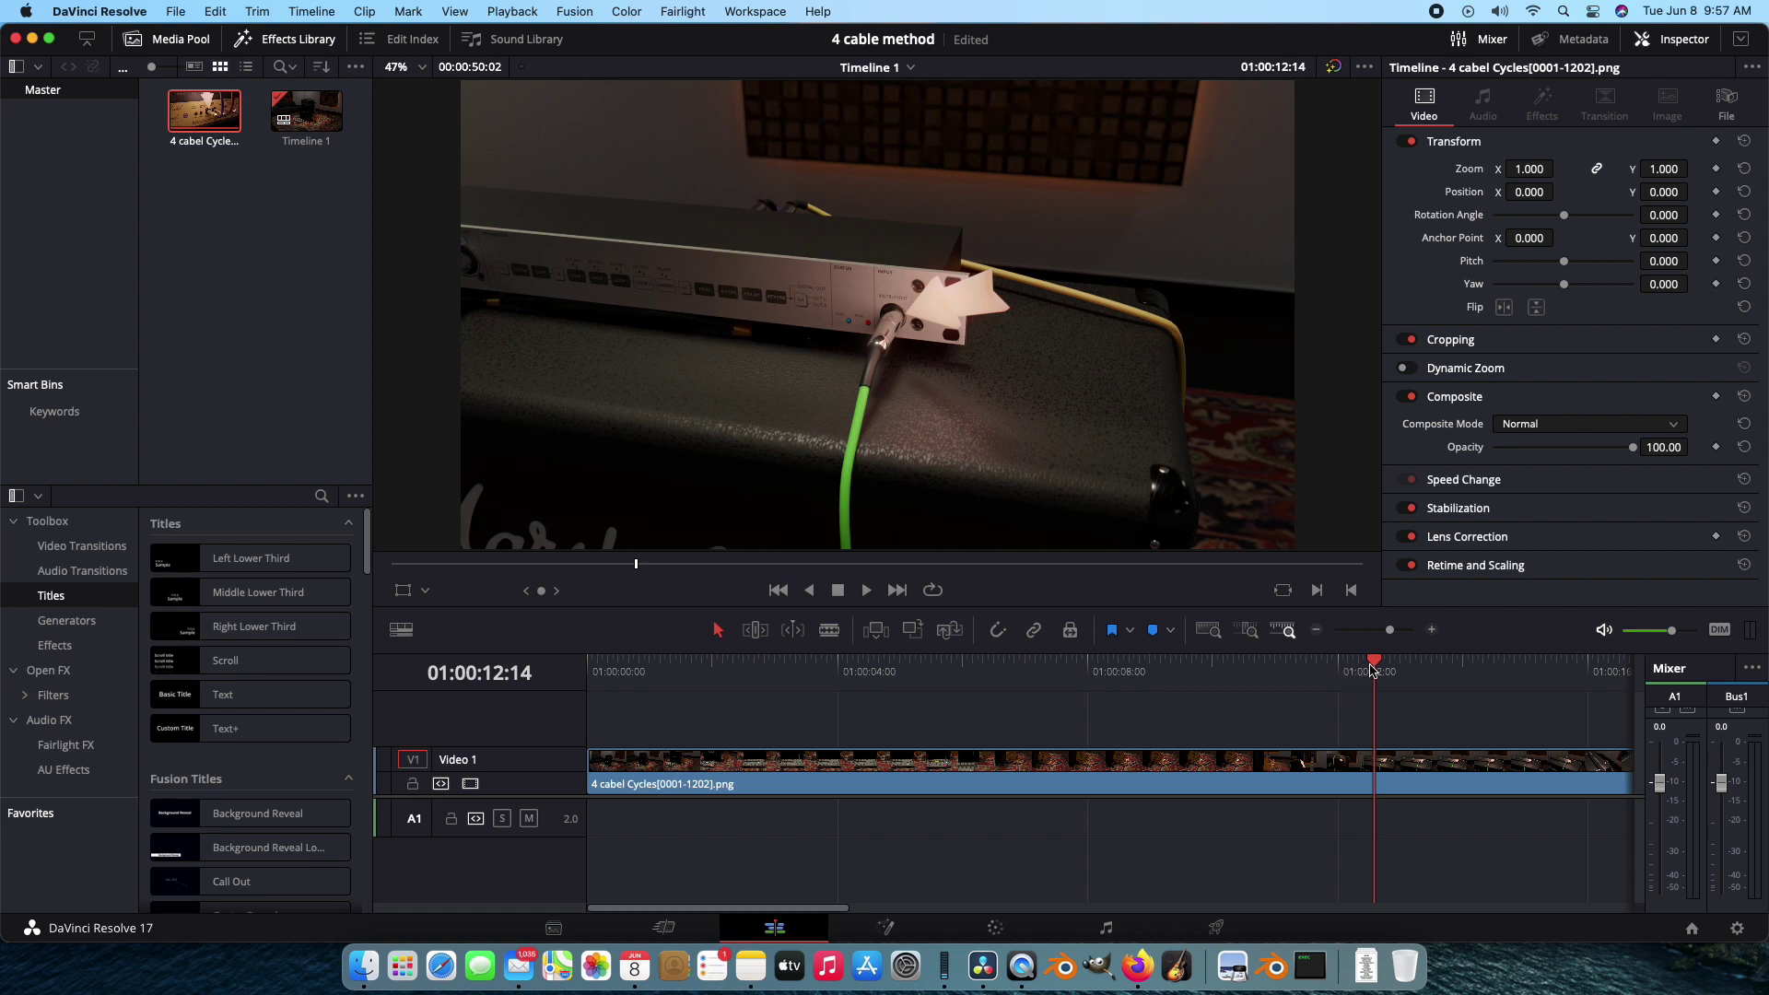
pyautogui.moveTo(1373, 670); pyautogui.dragTo(804, 671)
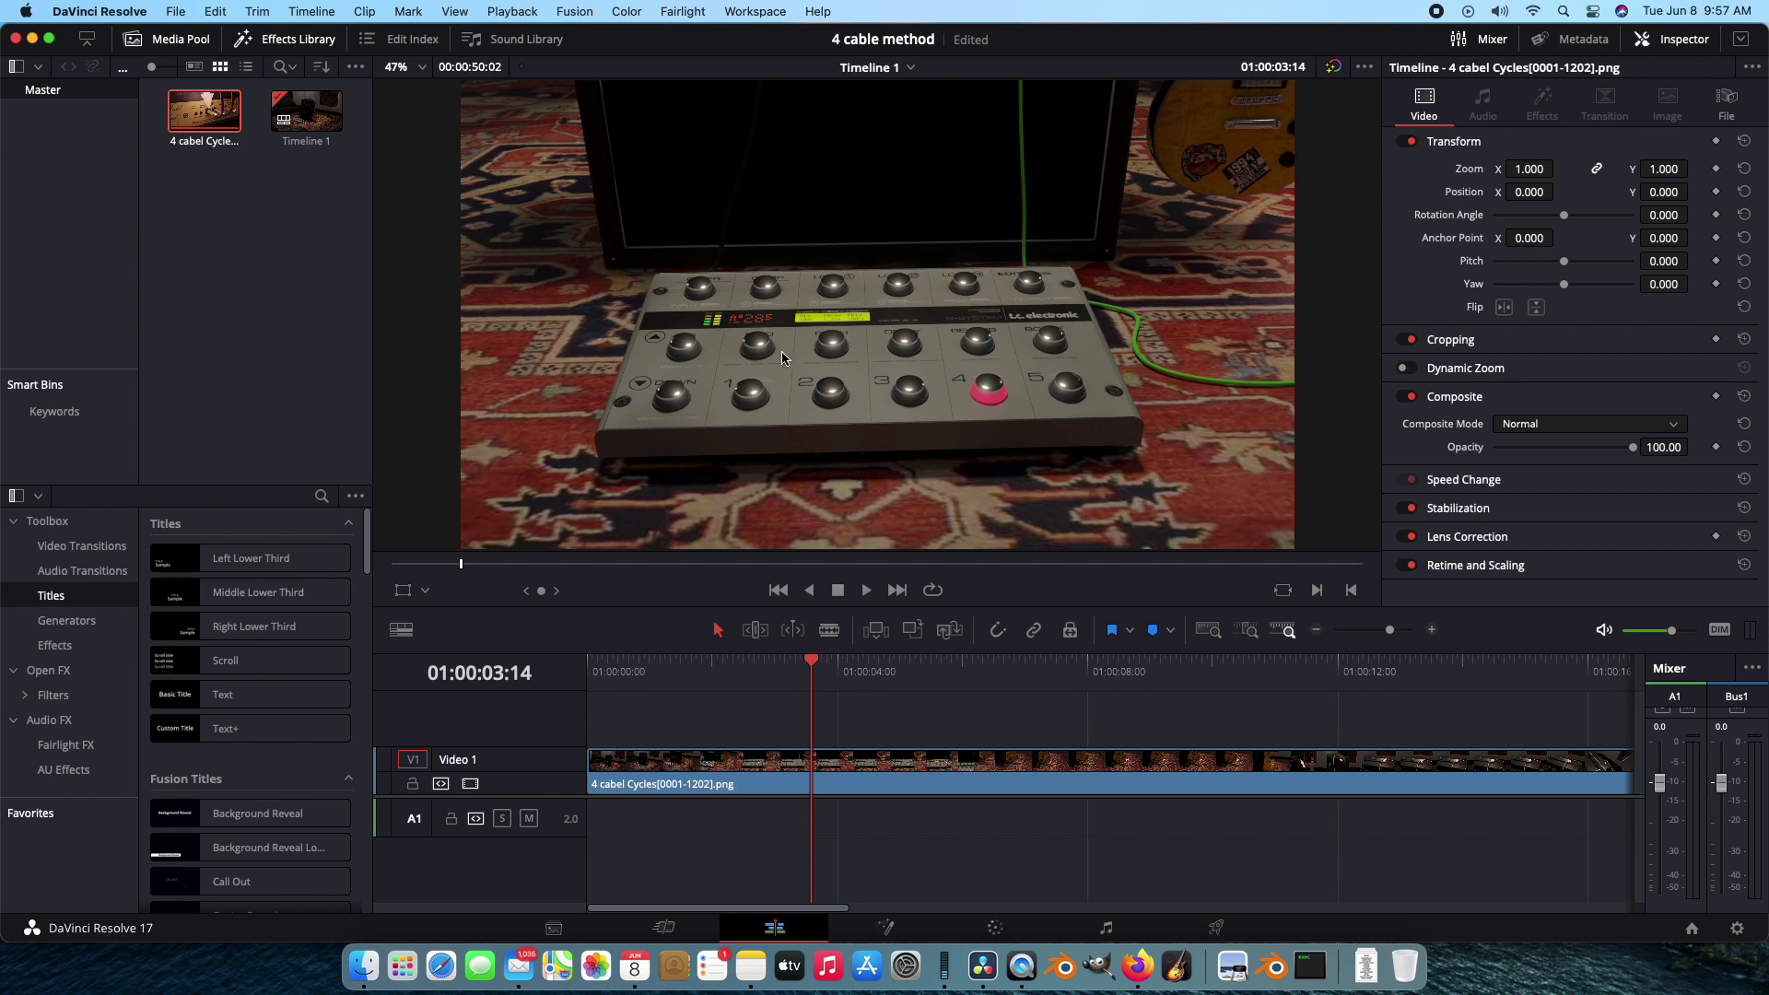
pyautogui.moveTo(931, 684); pyautogui.dragTo(1199, 676)
pyautogui.moveTo(1390, 630)
pyautogui.mouseDown()
pyautogui.moveTo(1347, 629)
pyautogui.moveTo(1378, 630)
pyautogui.mouseUp()
pyautogui.moveTo(785, 661); pyautogui.dragTo(793, 663)
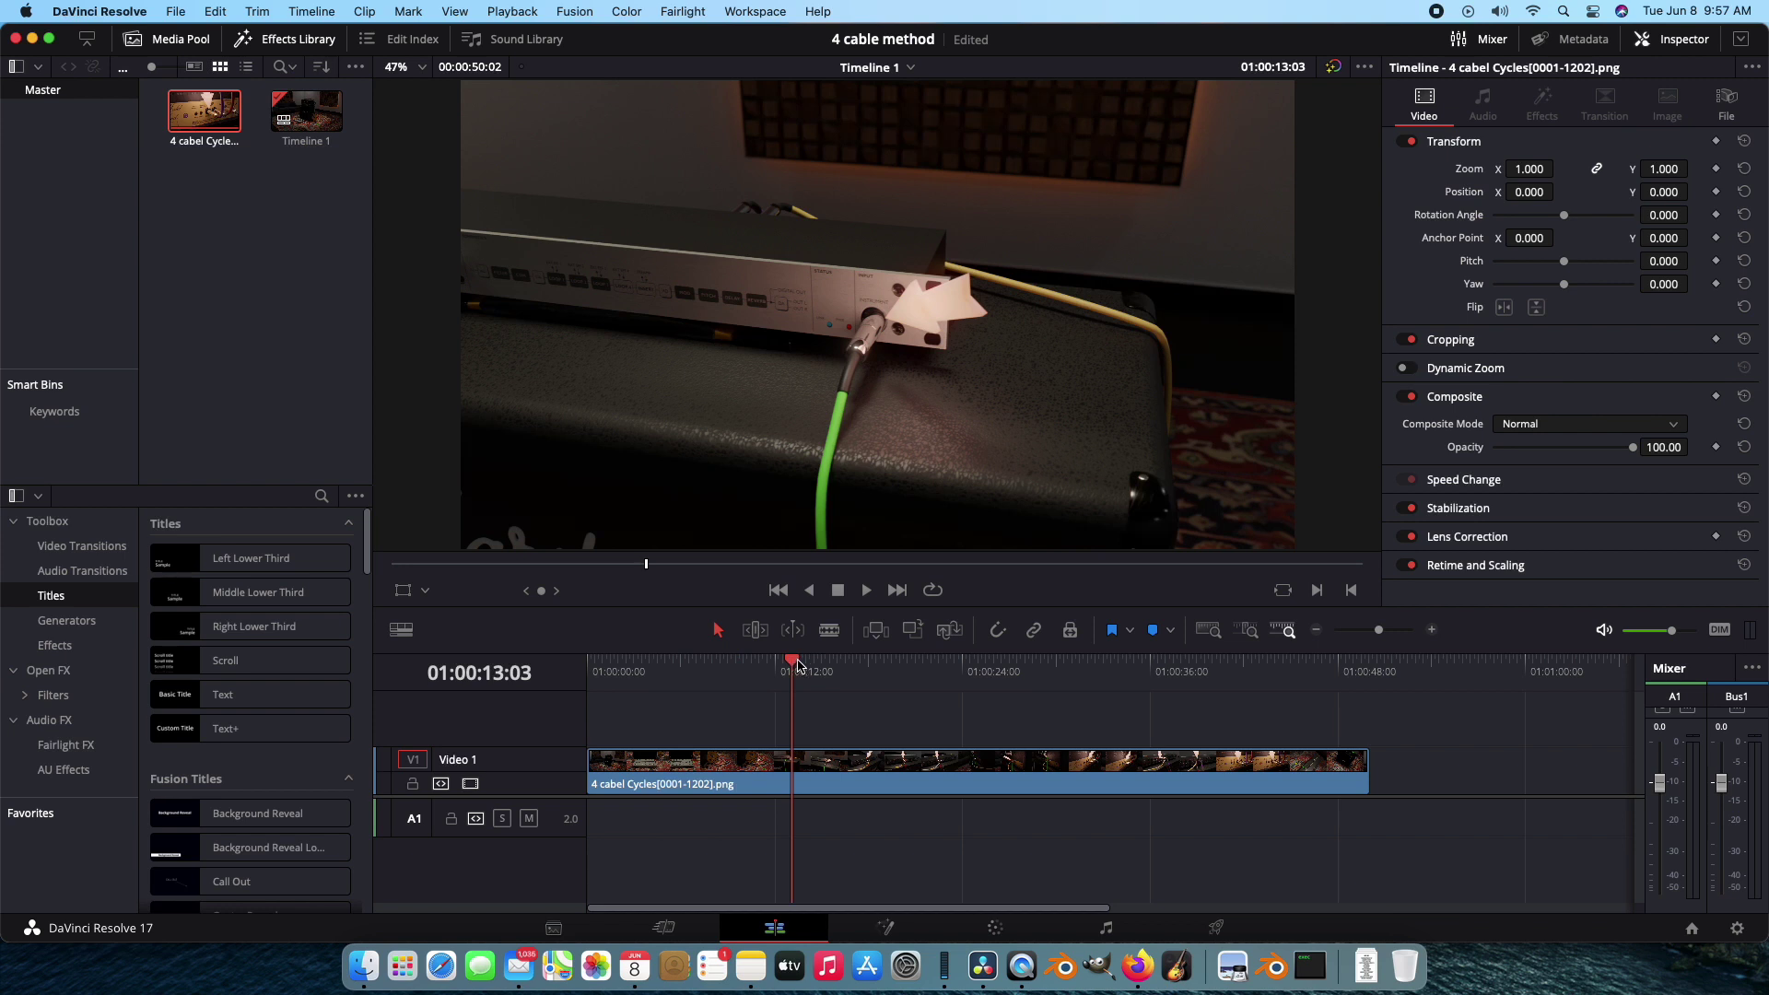
pyautogui.moveTo(794, 663); pyautogui.dragTo(880, 664)
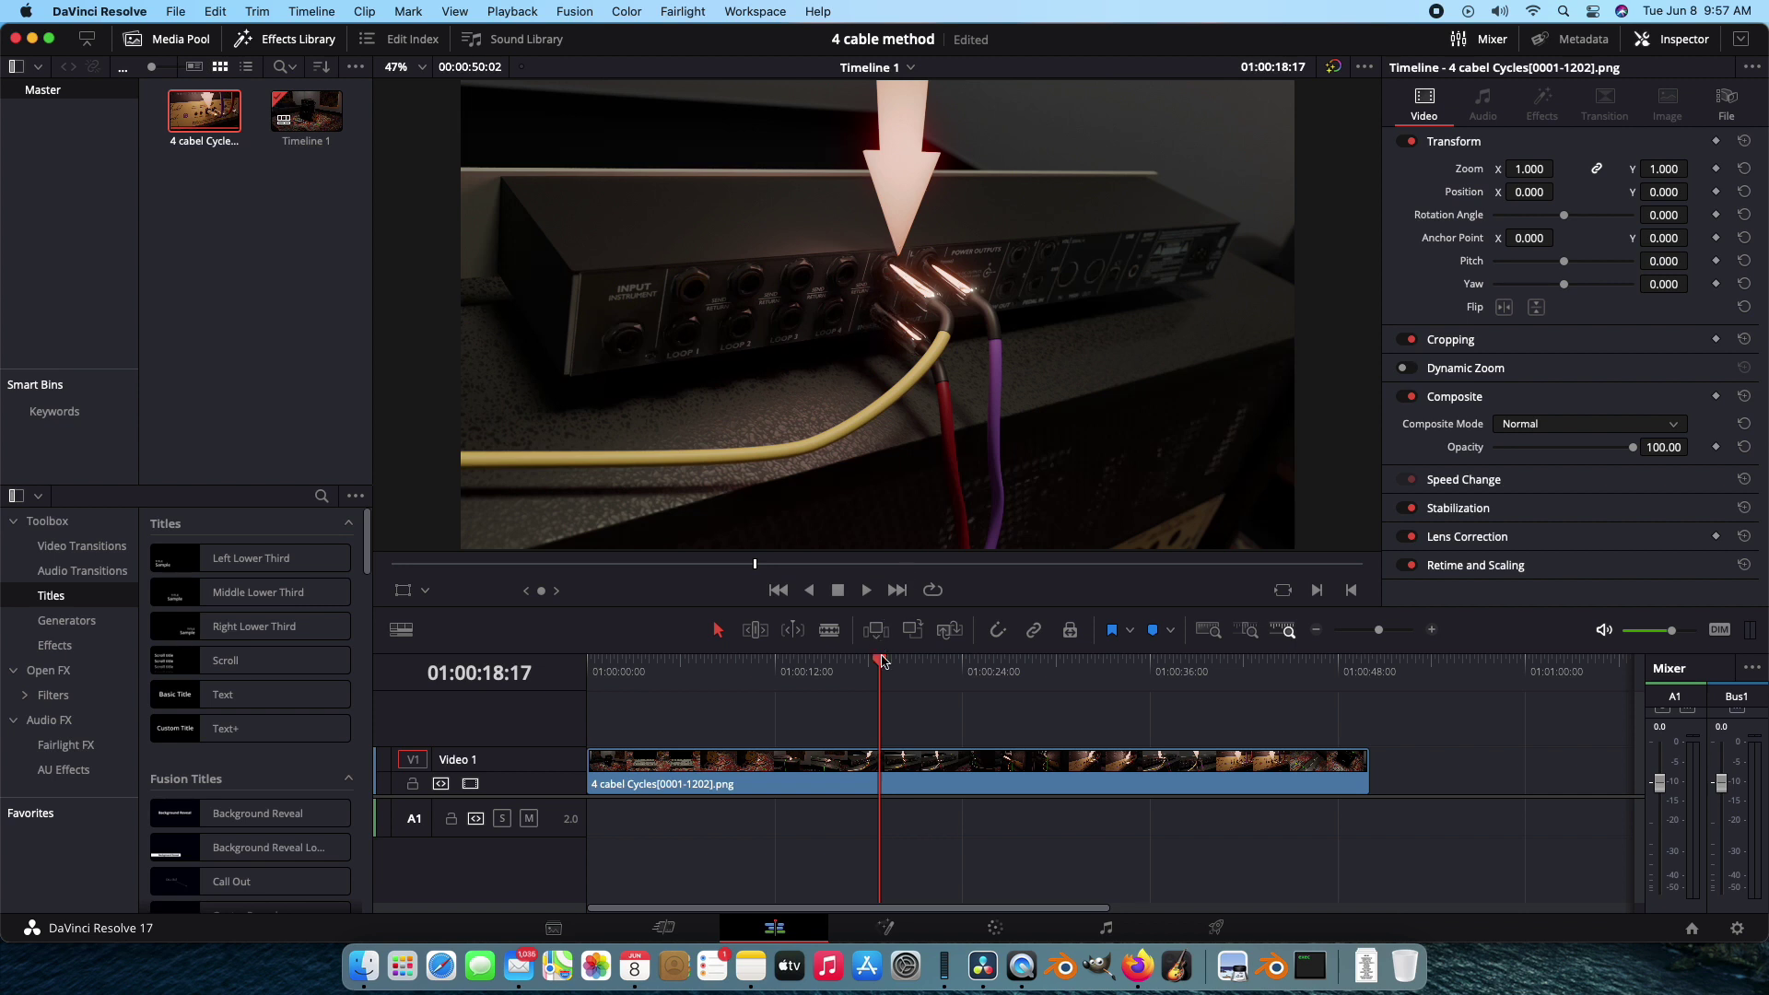
pyautogui.press('space')
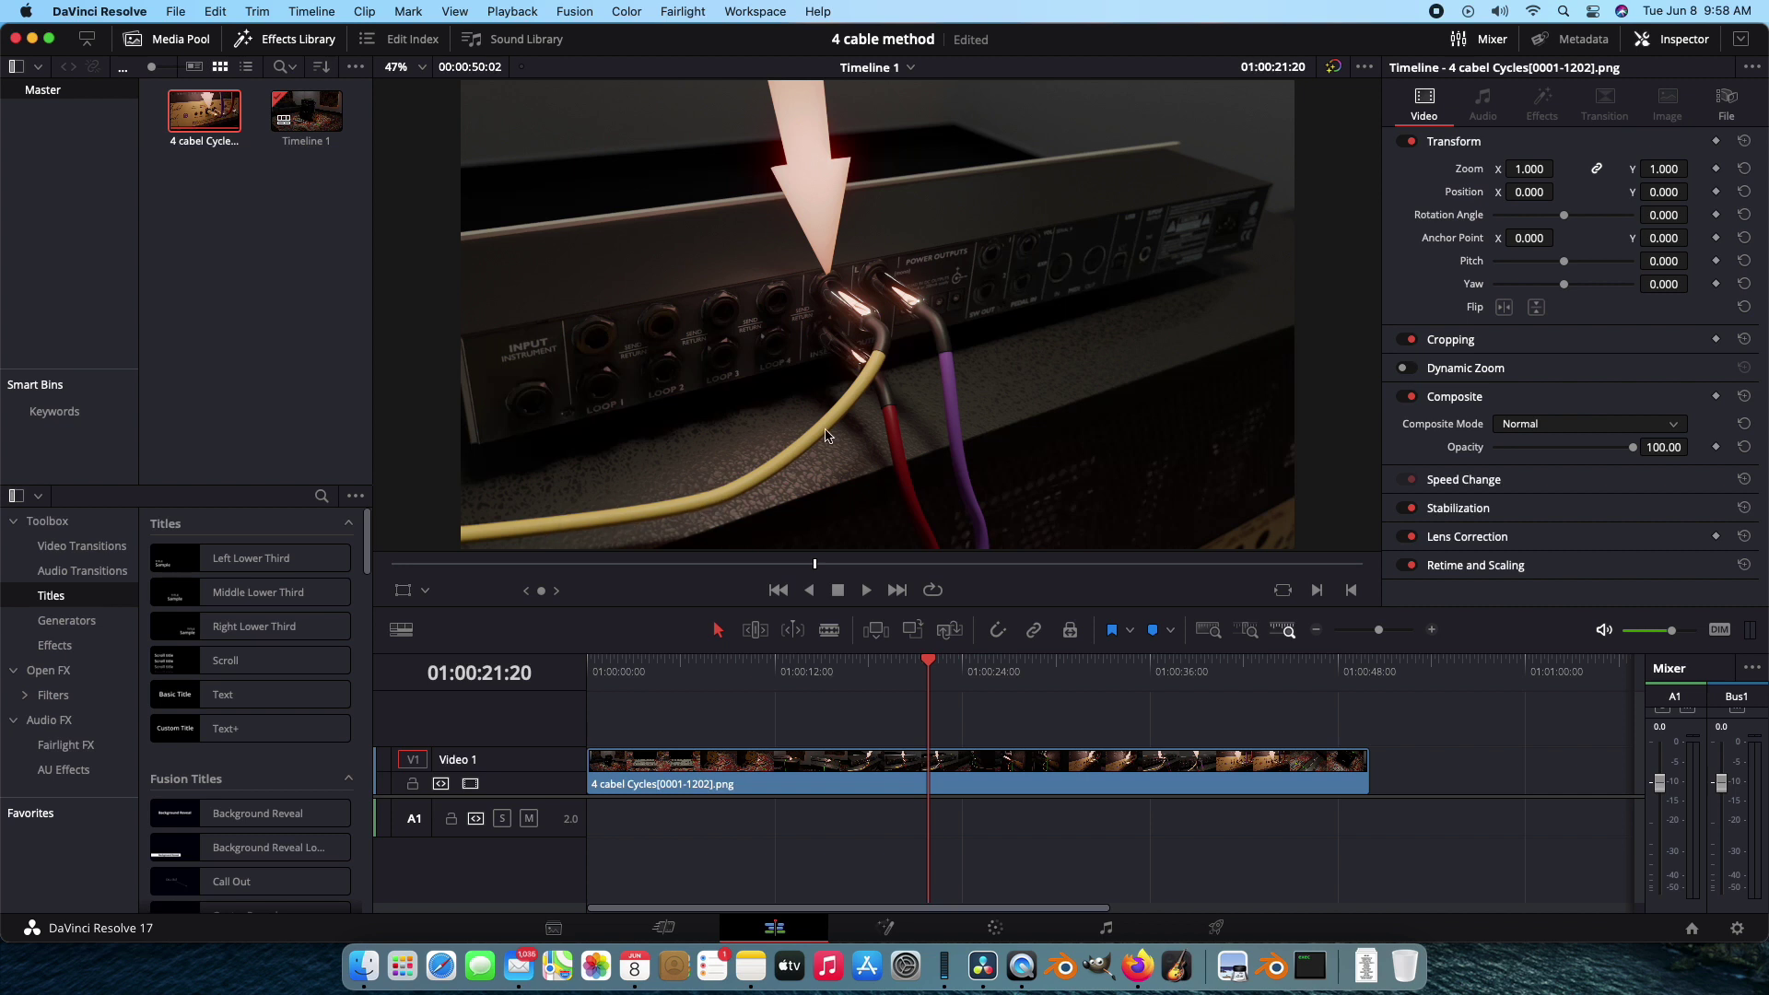
pyautogui.moveTo(931, 669); pyautogui.dragTo(1019, 674)
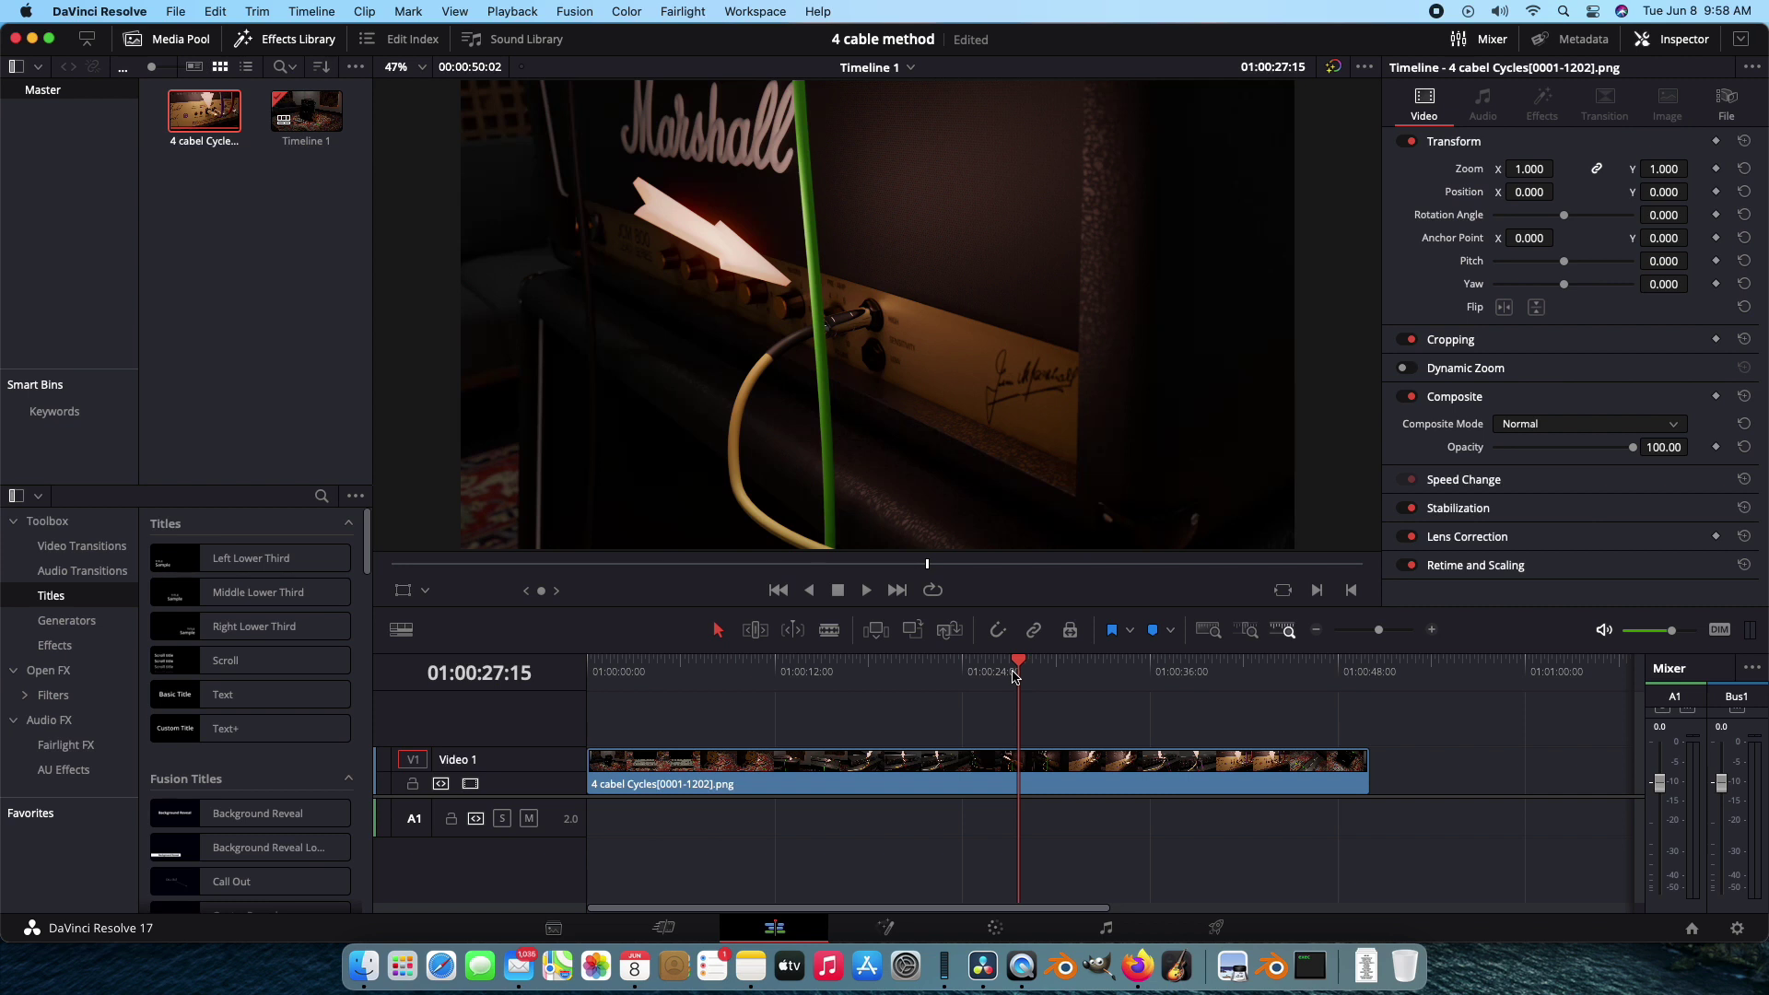
pyautogui.moveTo(1020, 665); pyautogui.dragTo(936, 666)
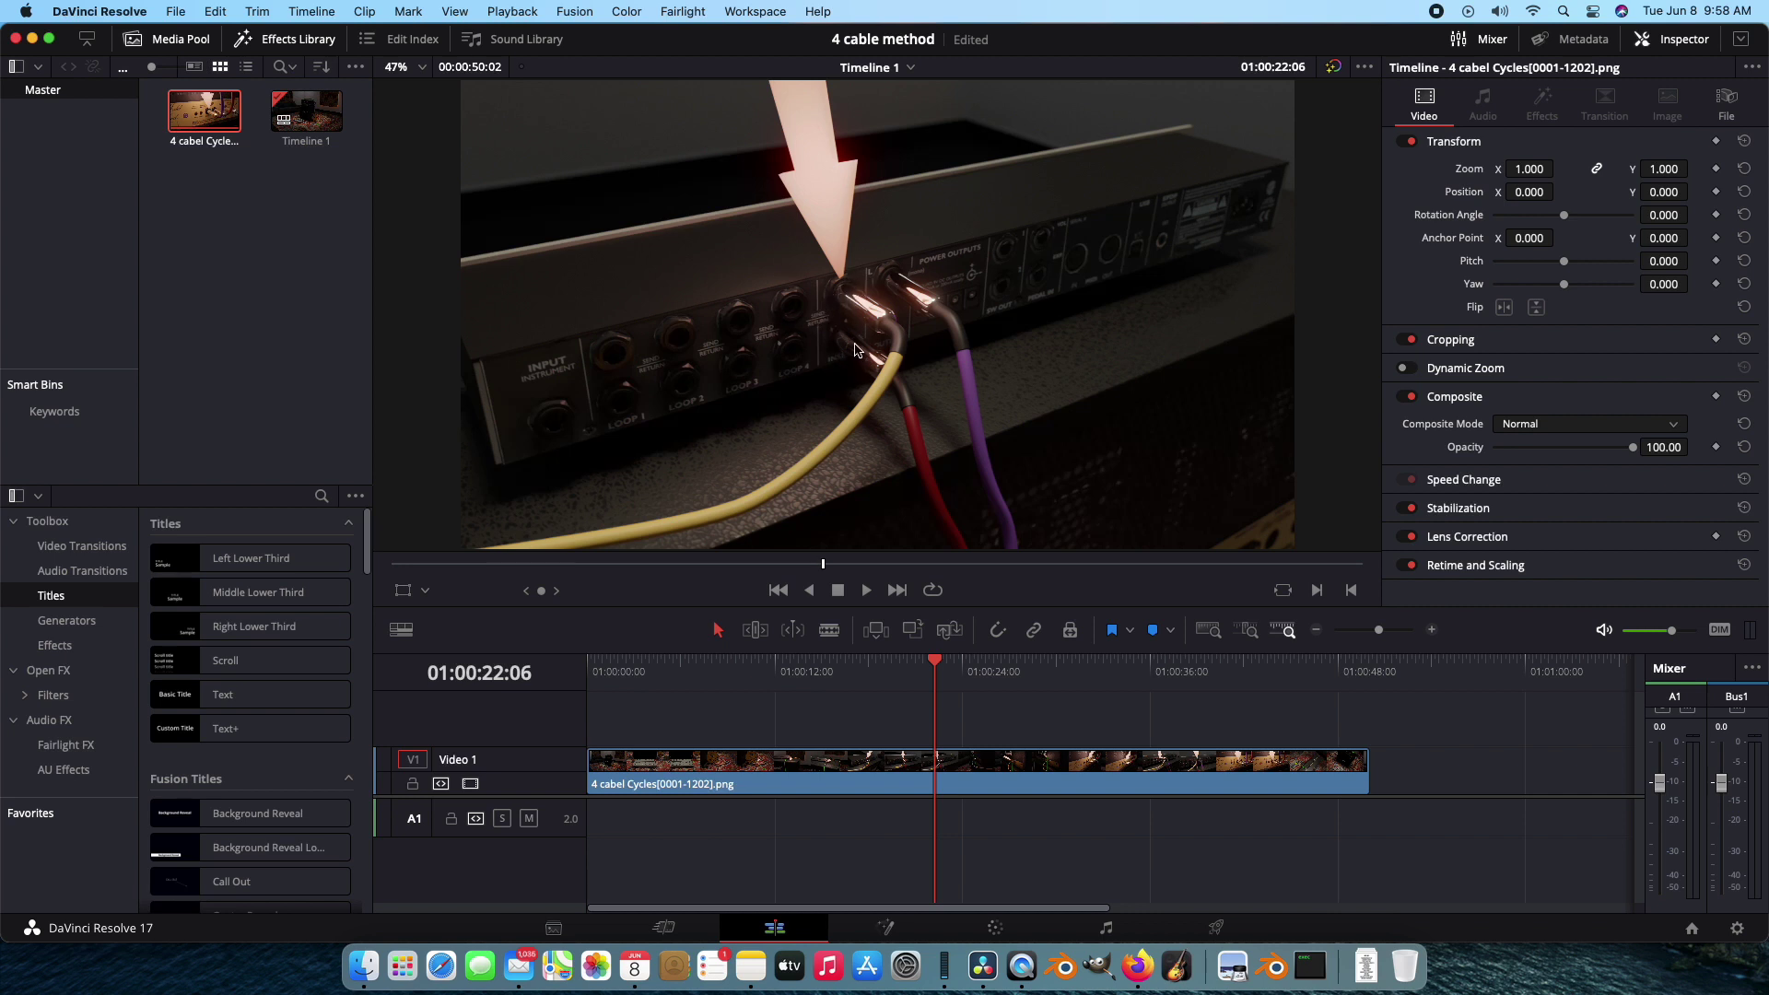
pyautogui.click(742, 680)
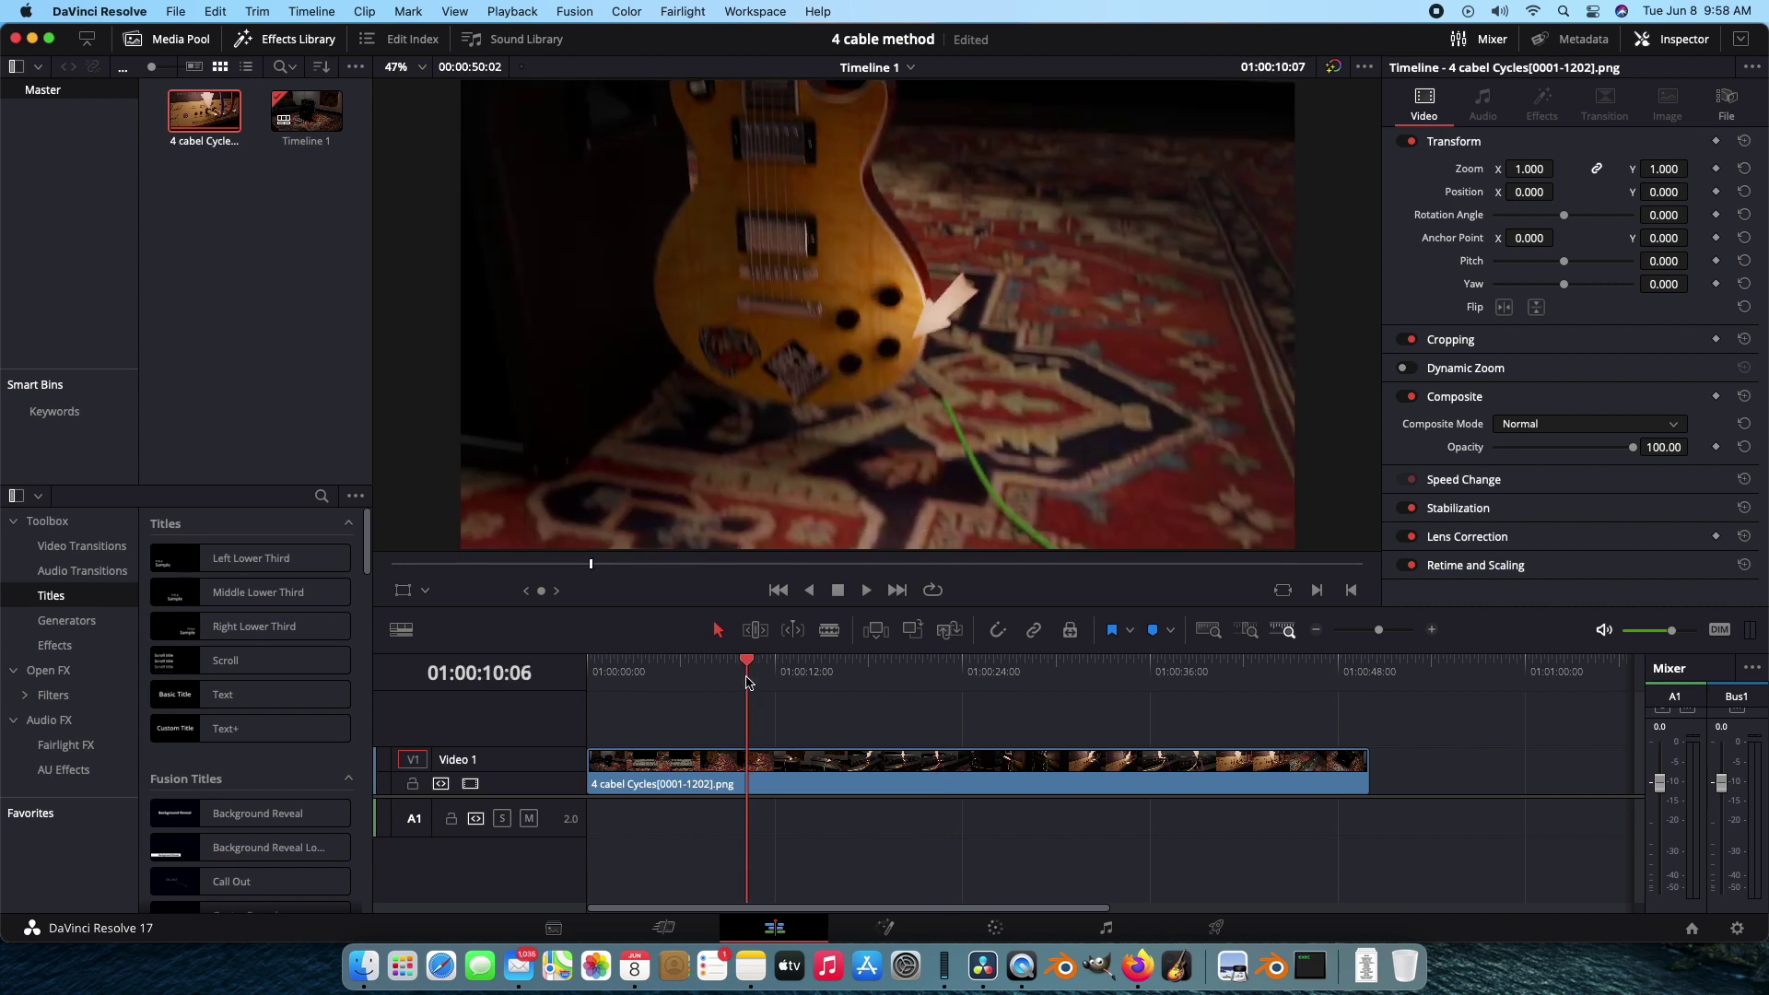
pyautogui.moveTo(742, 682); pyautogui.dragTo(784, 686)
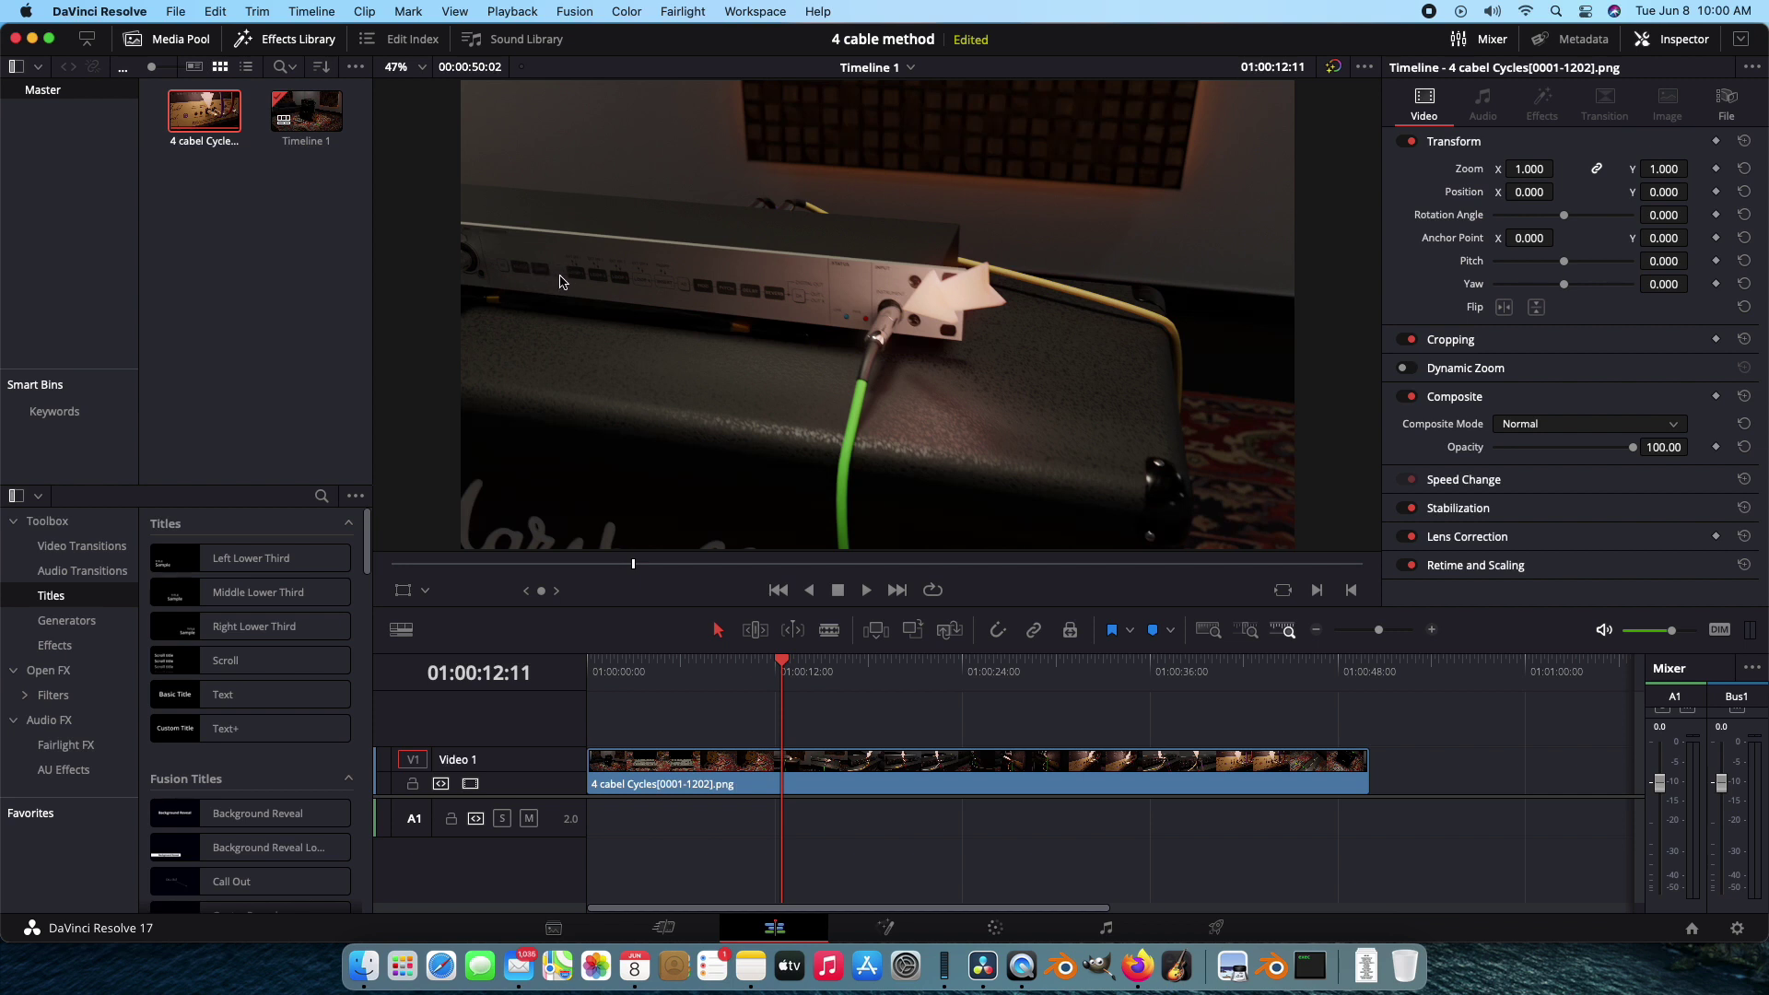
# Scrub from 01:00:04:12 through the cable connection shots to the green cable at 01:00:13:21
pyautogui.moveTo(786, 660); pyautogui.dragTo(899, 661)
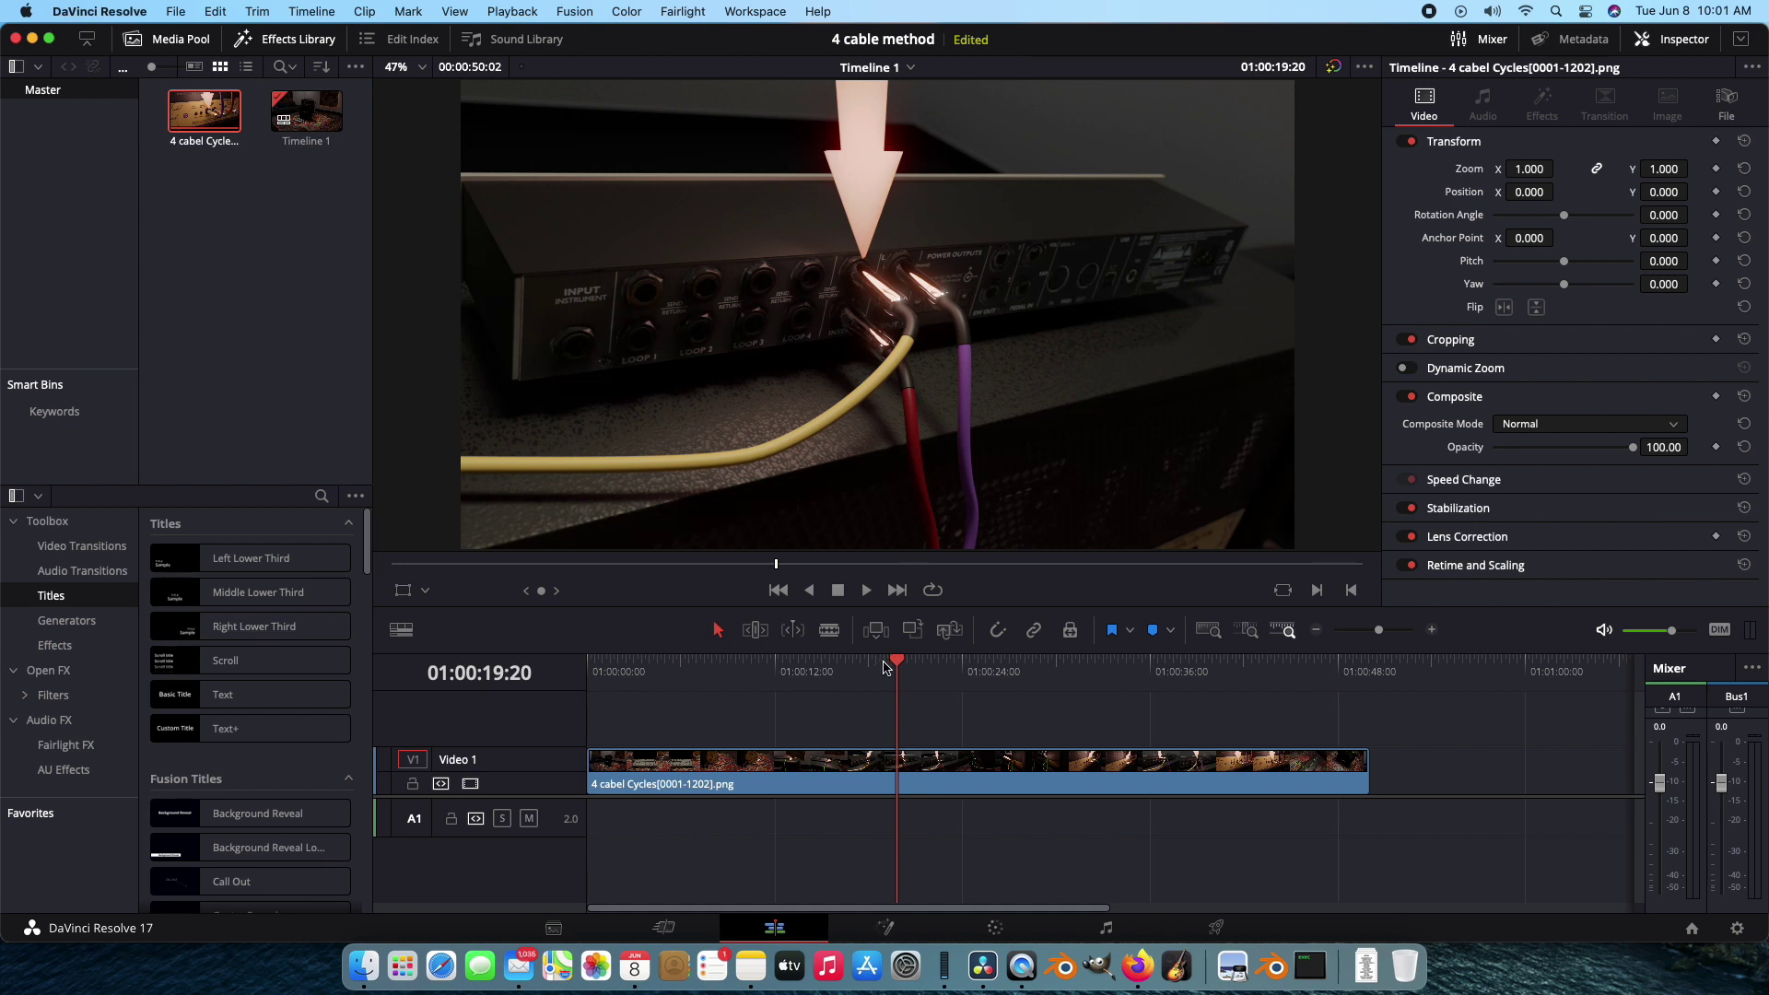
pyautogui.moveTo(884, 667); pyautogui.dragTo(657, 669)
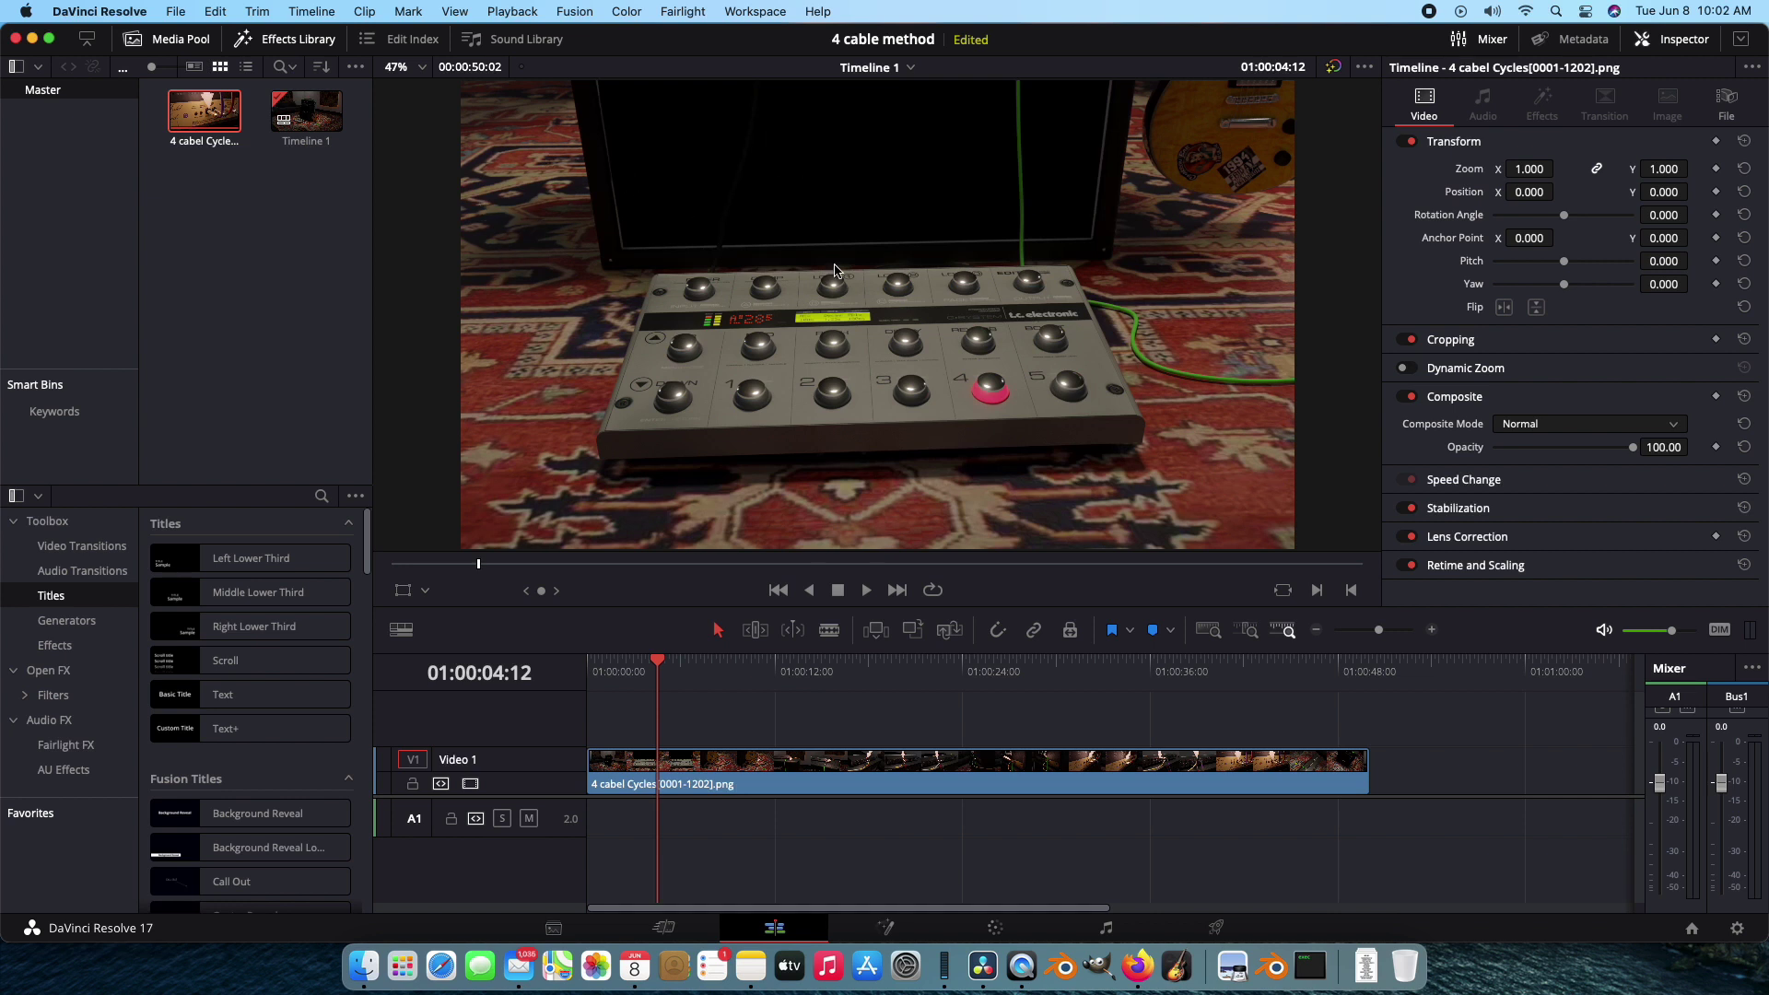
pyautogui.moveTo(486, 564); pyautogui.dragTo(660, 564)
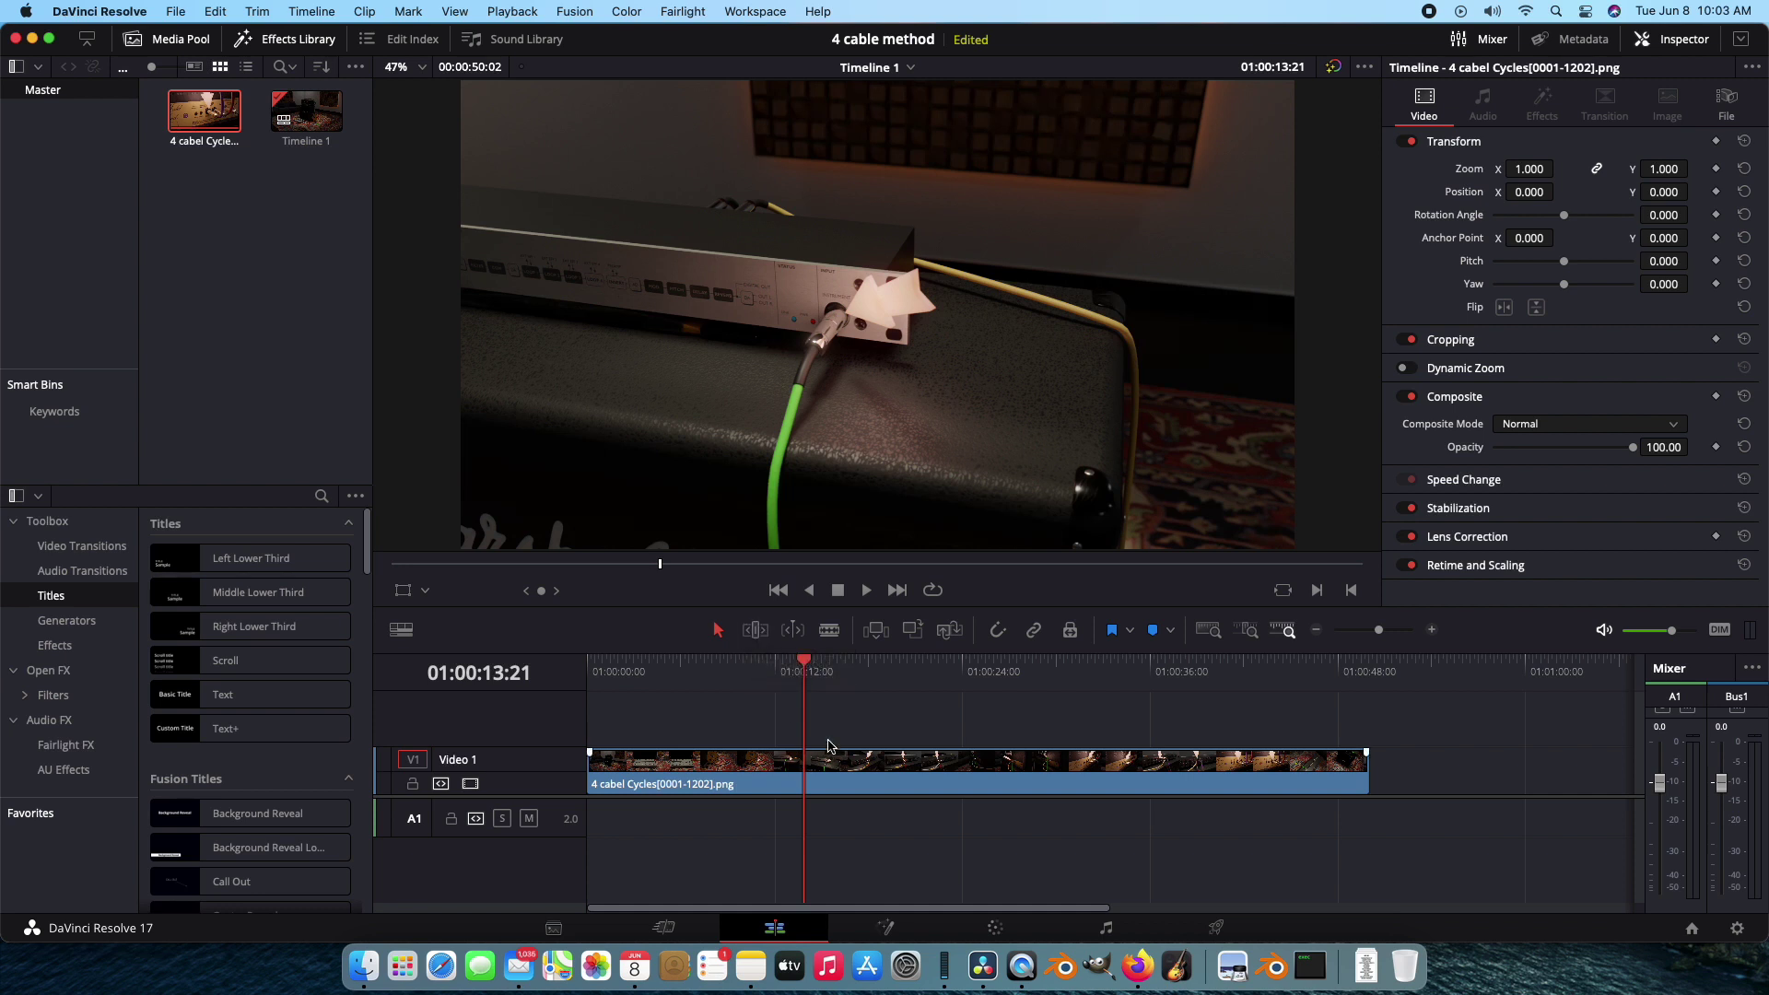
# Scrub onward from 01:00:13:21 to the red and purple rear-panel cables at 01:00:19:00
pyautogui.moveTo(791, 676); pyautogui.dragTo(832, 662)
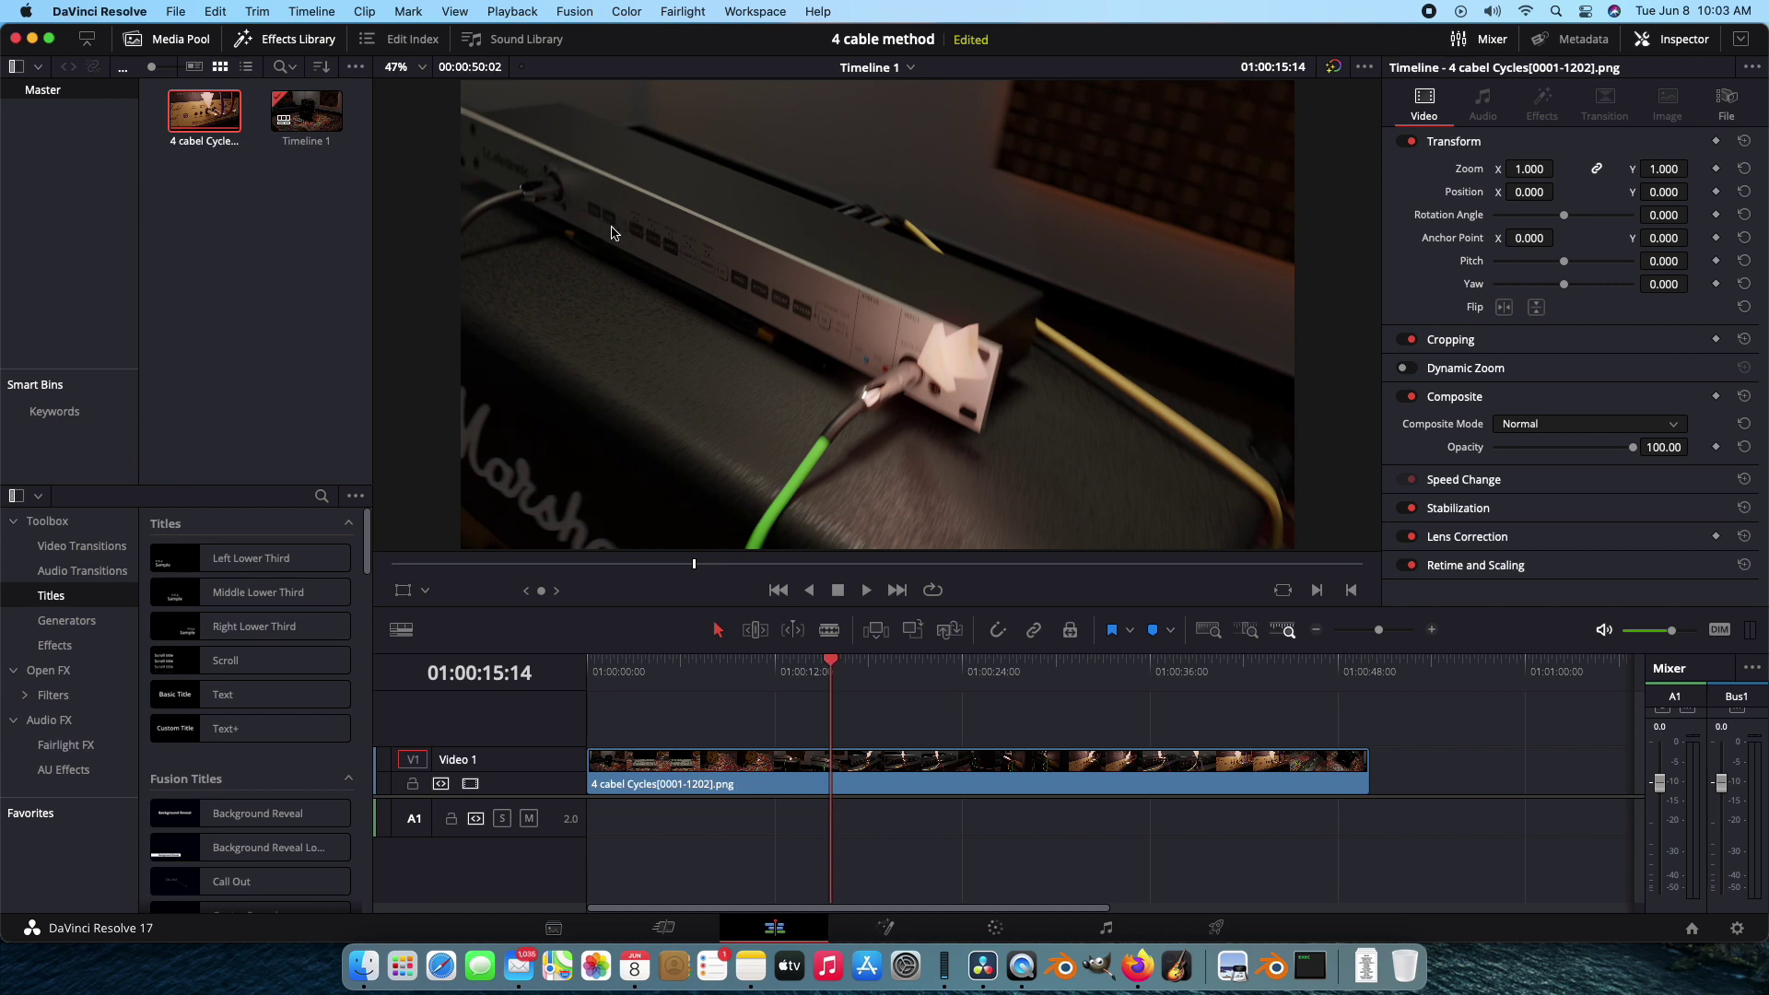
pyautogui.moveTo(839, 670); pyautogui.dragTo(884, 686)
# Preview the rendered 4 cabel Final0001-1202.mp4 in Quick Look and scrub to about 00:03
pyautogui.click(1021, 963)
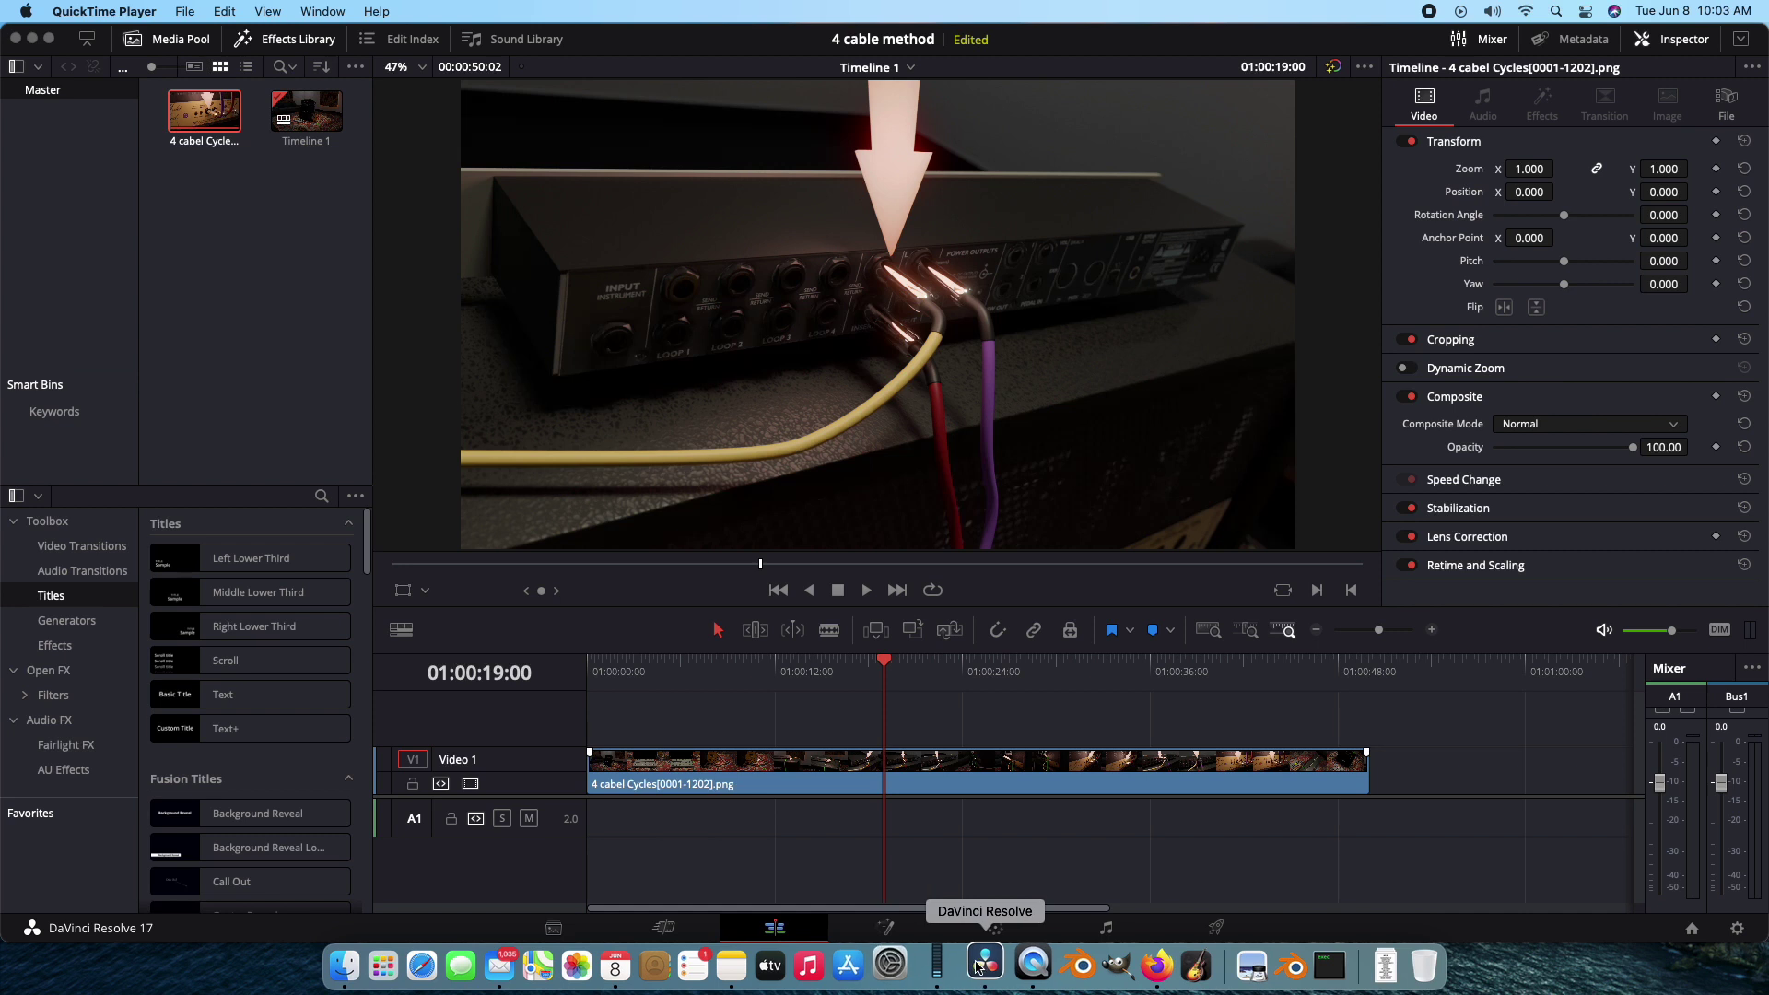
pyautogui.click(364, 965)
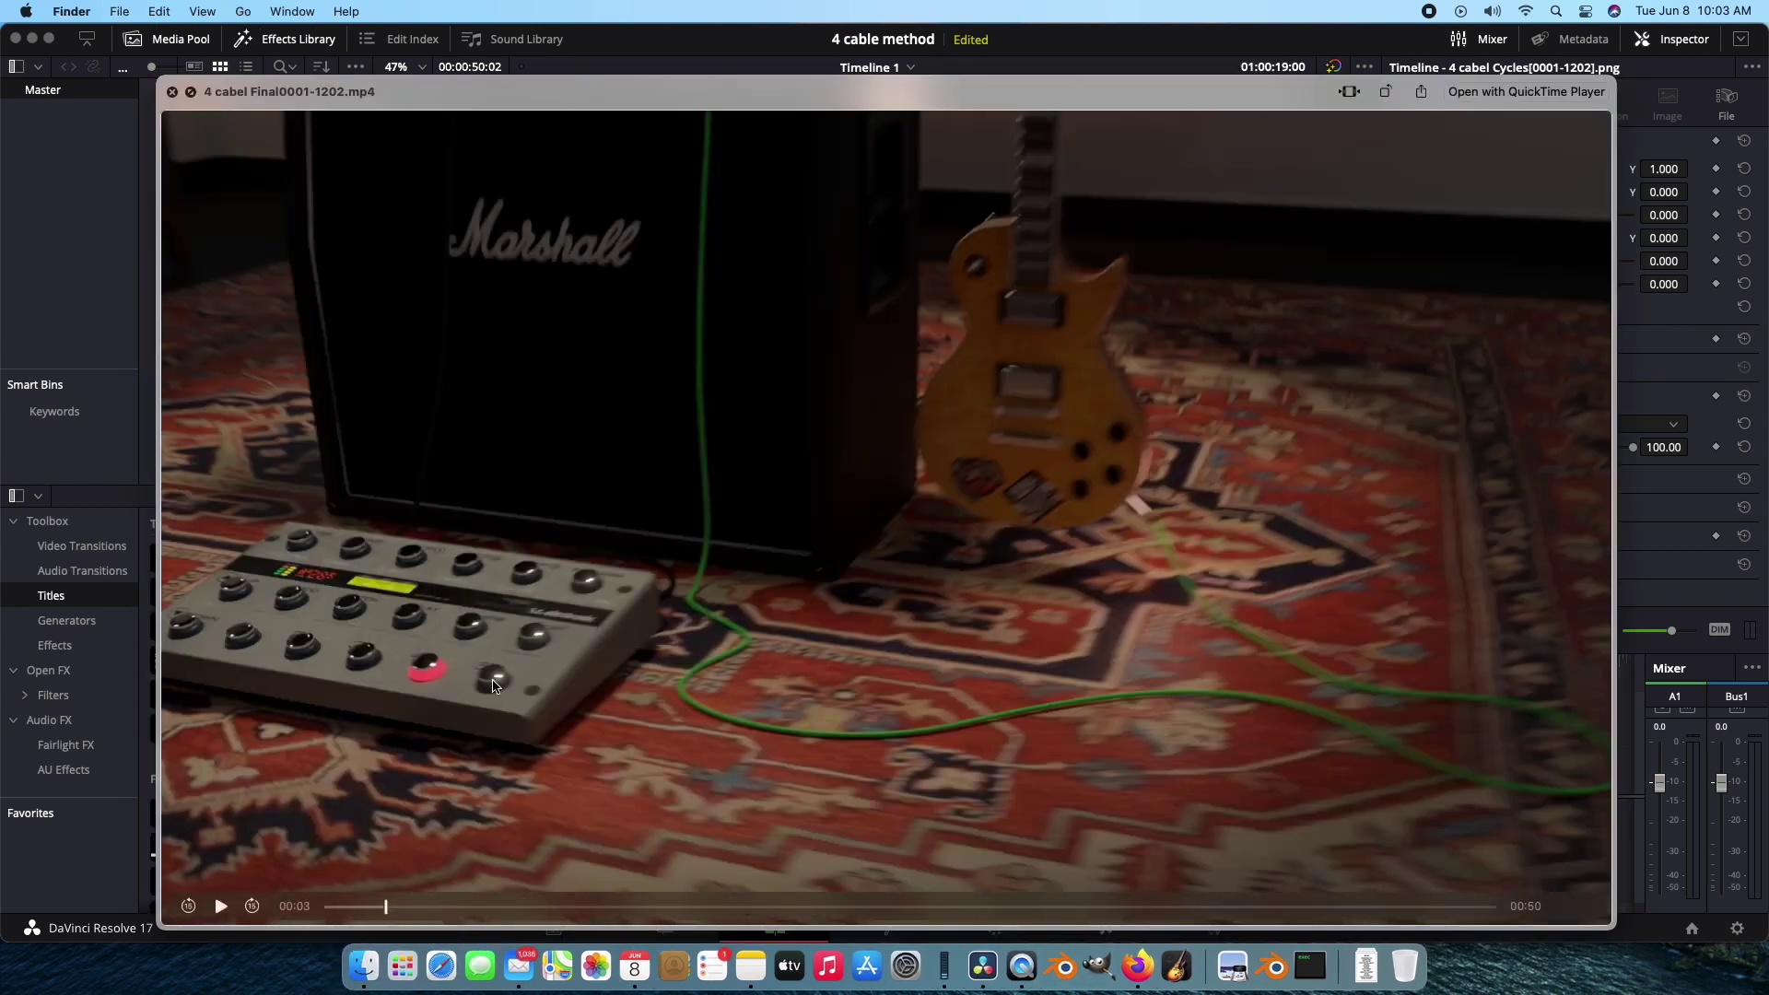
pyautogui.moveTo(394, 907)
pyautogui.mouseDown()
pyautogui.moveTo(500, 910)
pyautogui.moveTo(390, 909)
pyautogui.mouseUp()
# Return to Resolve and scrub between 01:00:26 and 01:00:30, settling on the amp input jack at 01:00:26:05
pyautogui.click(173, 94)
pyautogui.moveTo(922, 670); pyautogui.dragTo(1024, 674)
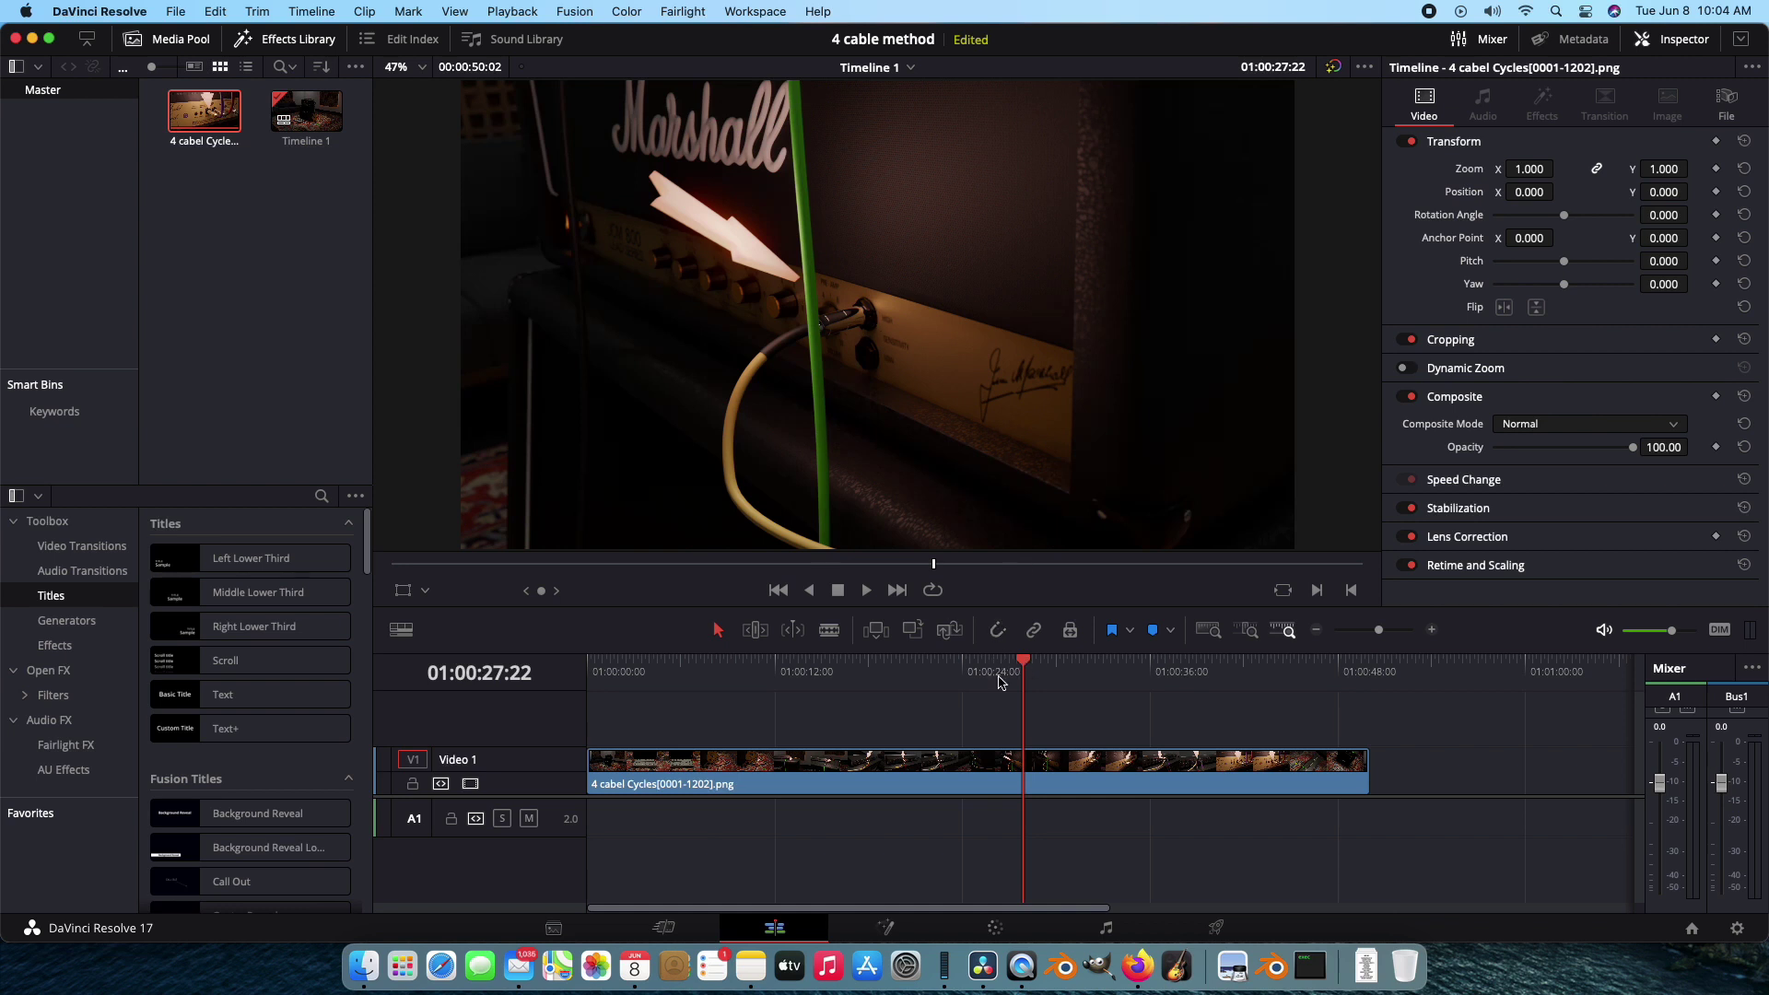
pyautogui.click(1028, 667)
pyautogui.click(1066, 666)
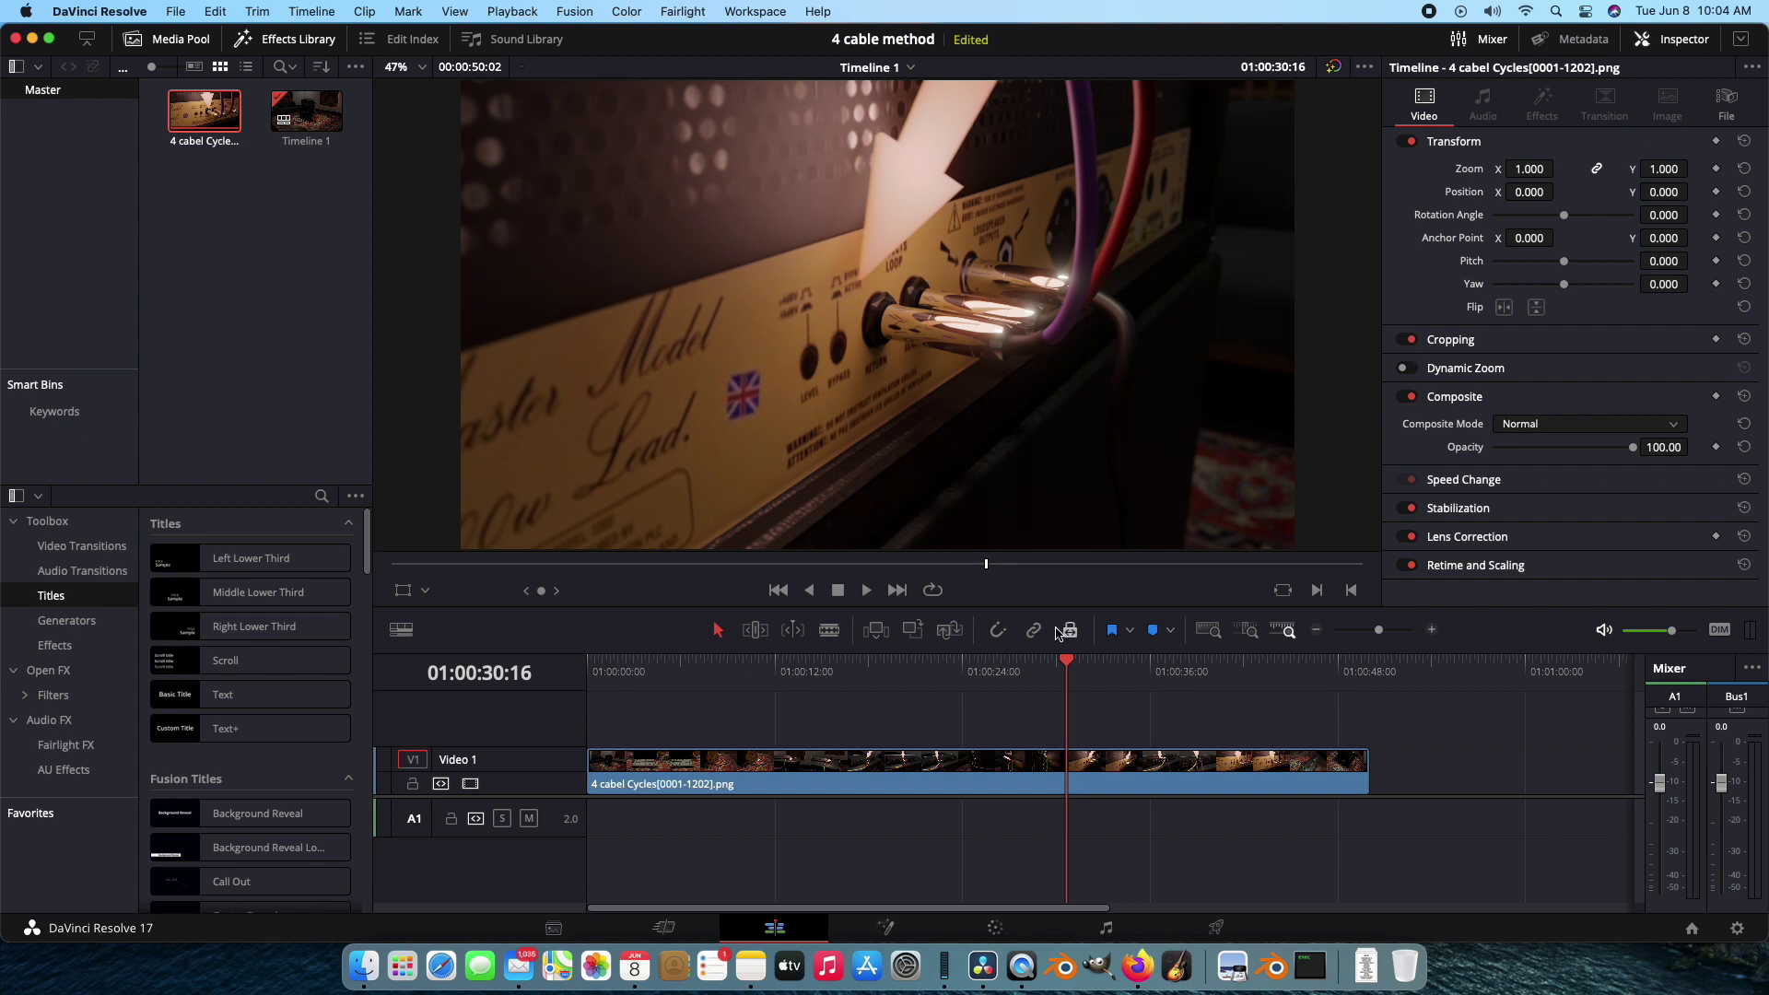
pyautogui.click(1065, 665)
pyautogui.moveTo(1060, 670); pyautogui.dragTo(996, 670)
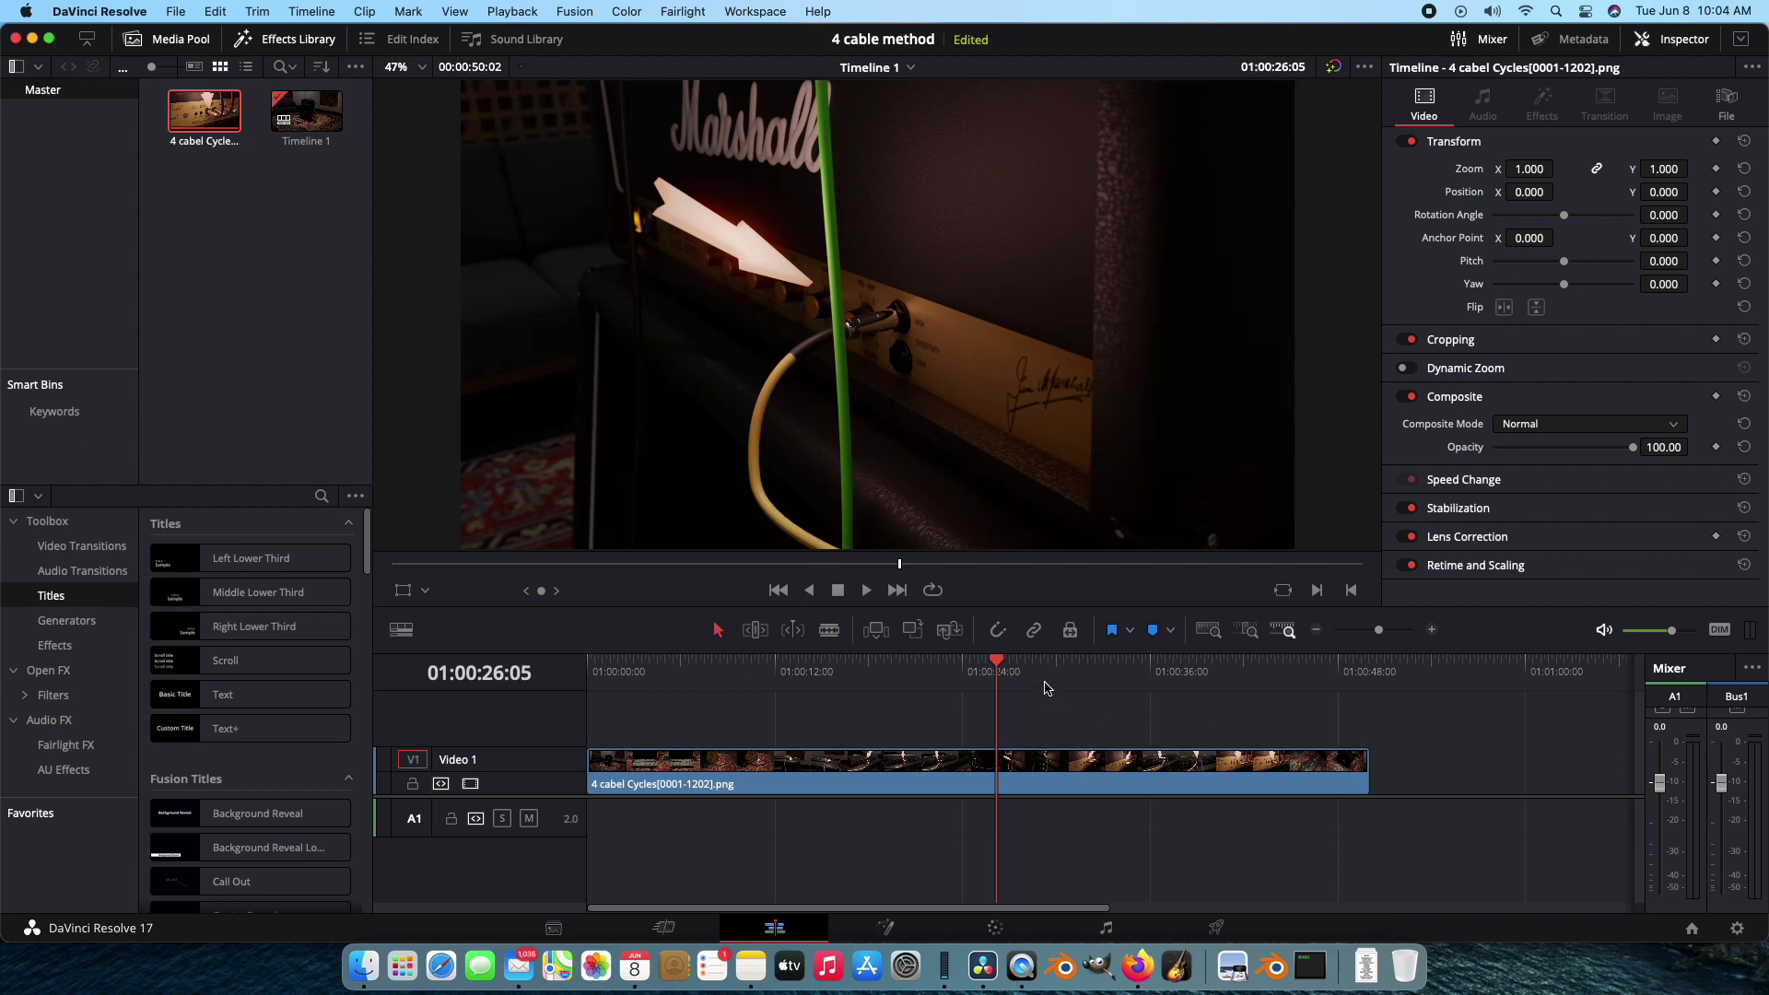
# Scrub through the effects-loop shots around 01:00:31–36, then back to the green cable at 01:00:12:11
pyautogui.moveTo(1000, 670); pyautogui.dragTo(1075, 670)
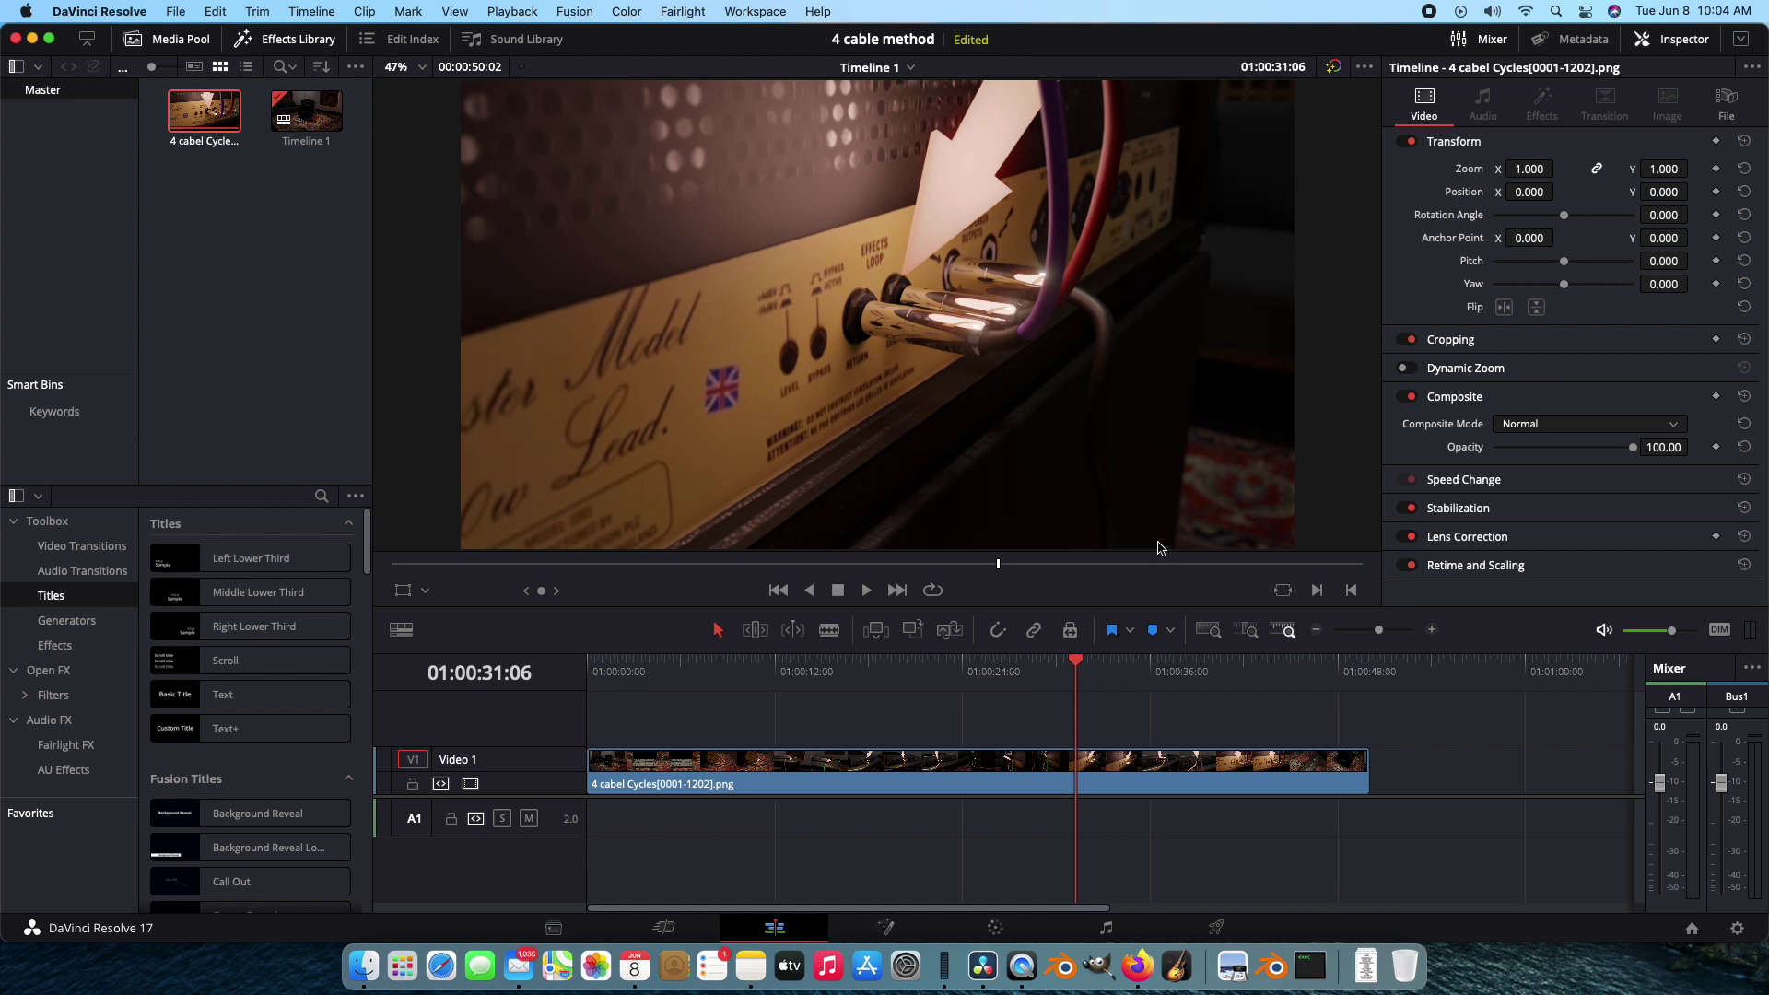
pyautogui.moveTo(1079, 667); pyautogui.dragTo(1139, 672)
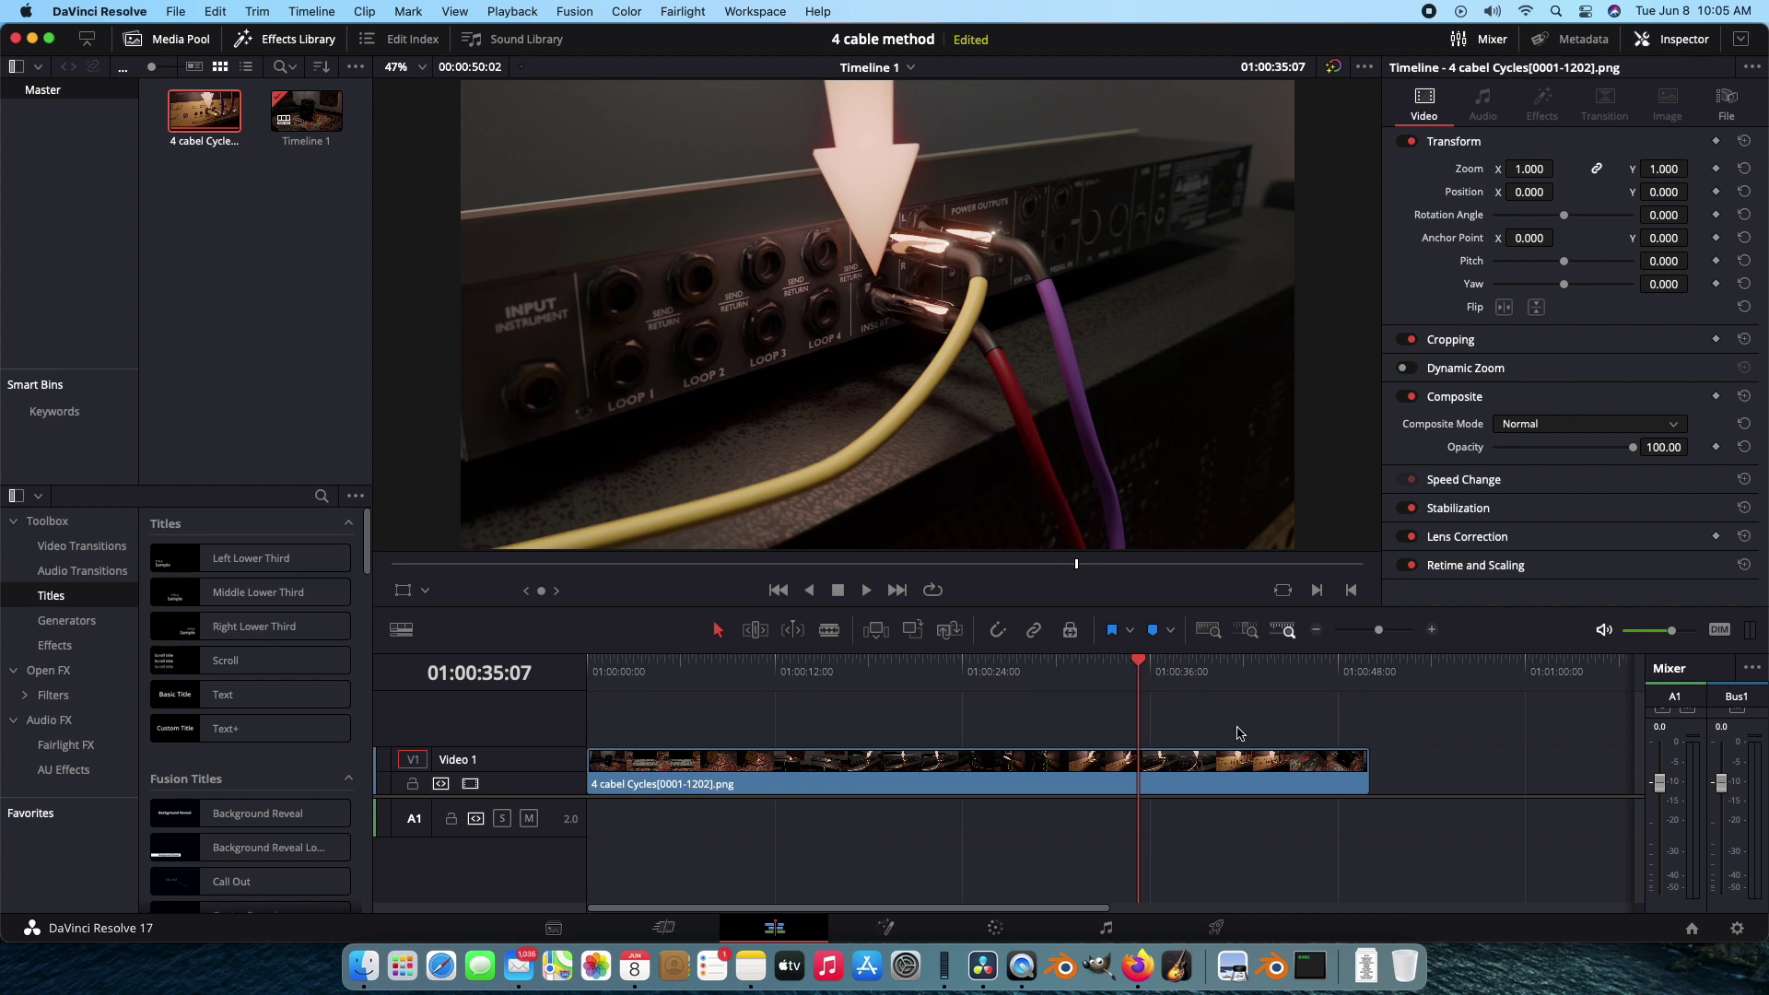
pyautogui.moveTo(1160, 669); pyautogui.dragTo(783, 682)
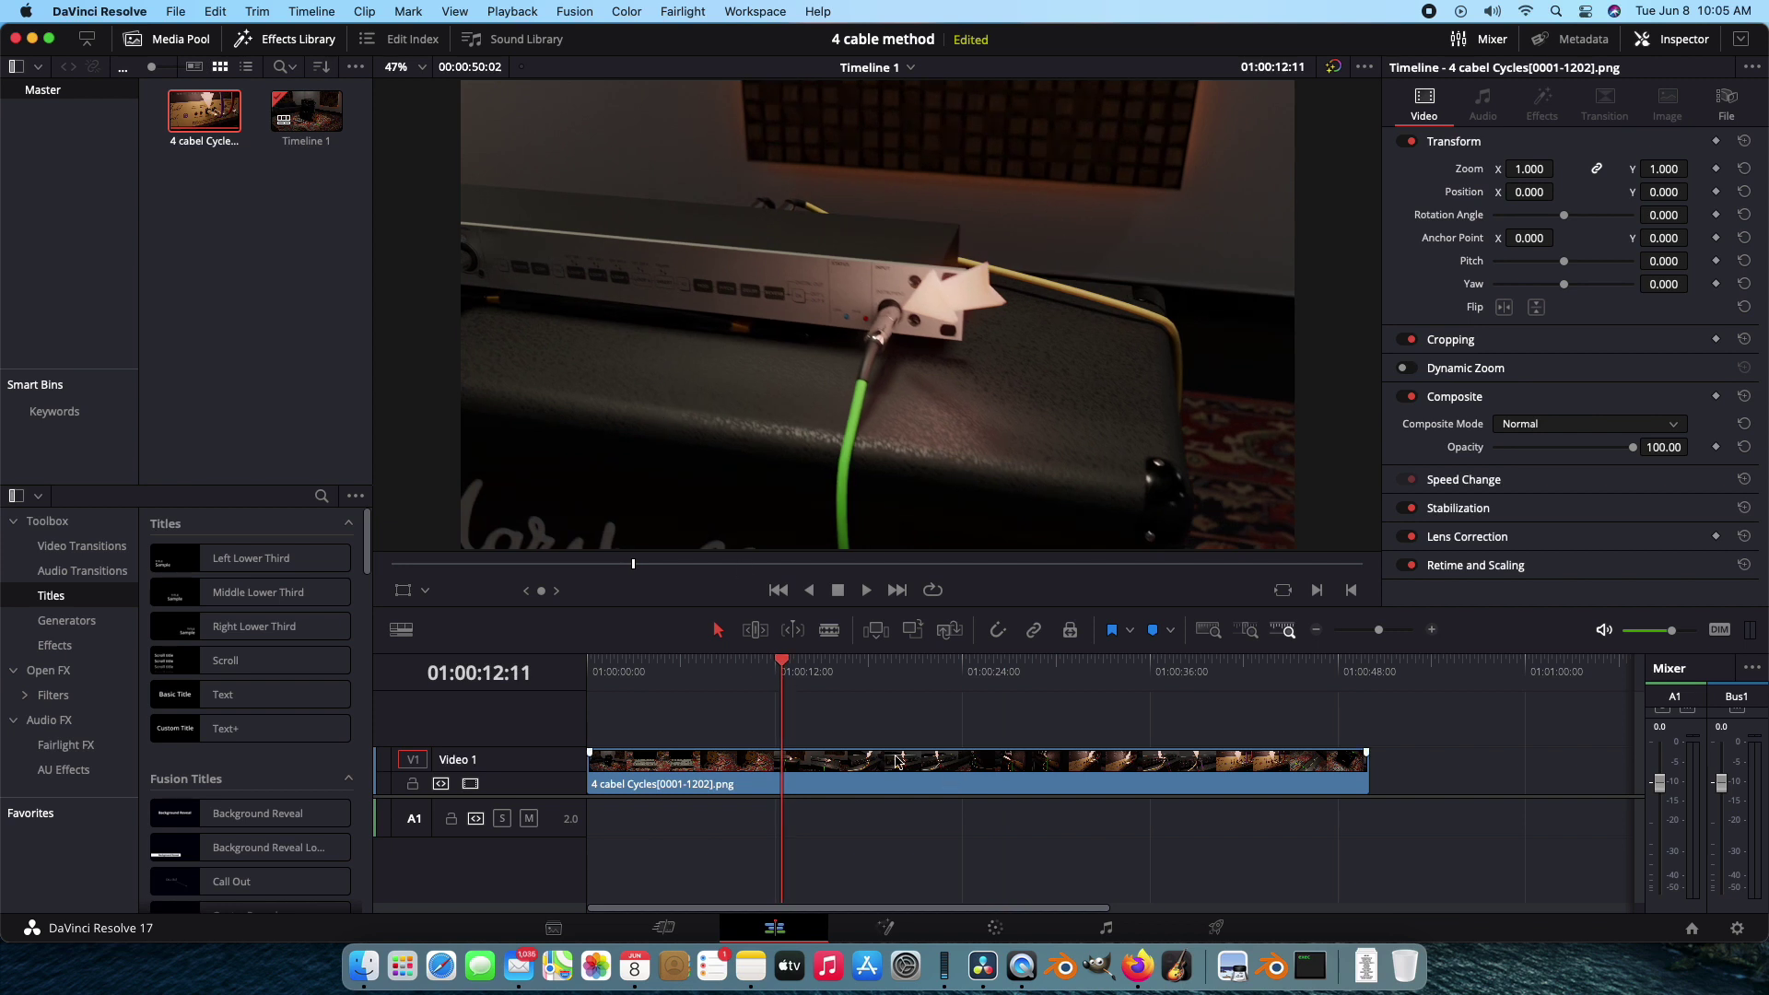
# Jump to 01:00:04 and scrub forward past the green cable to the rack-unit rear at 01:00:36:12
pyautogui.click(662, 665)
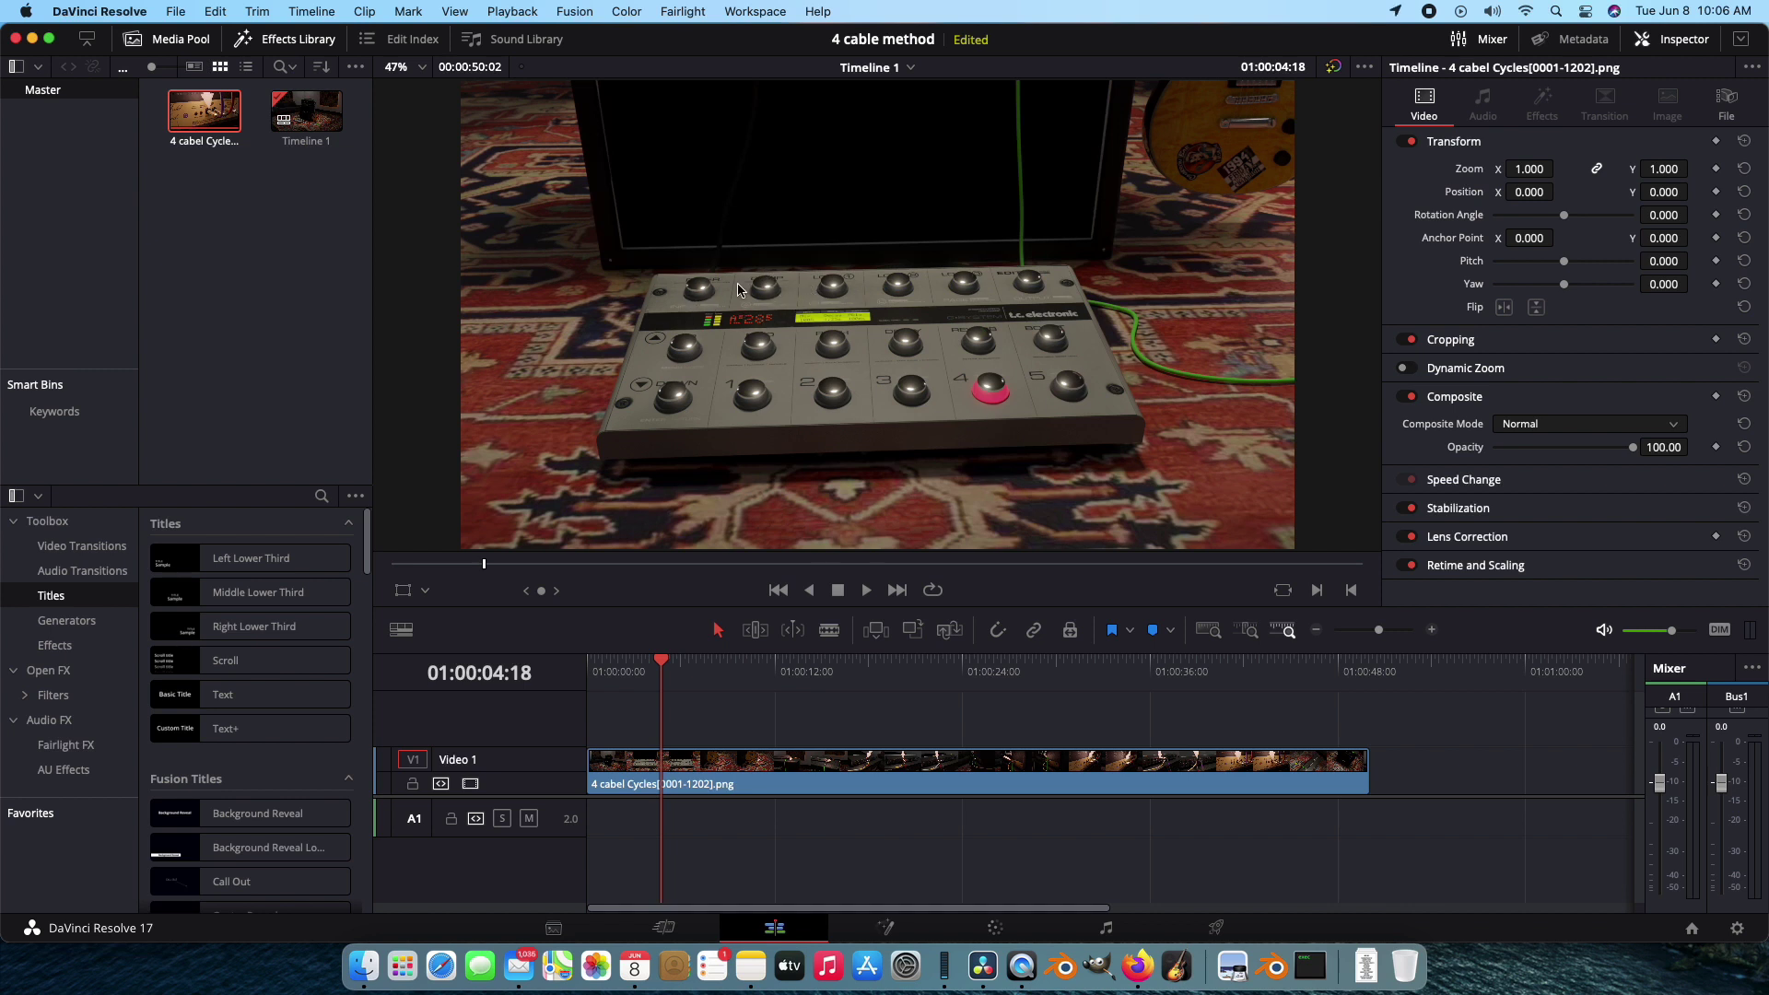
pyautogui.moveTo(662, 664); pyautogui.dragTo(809, 663)
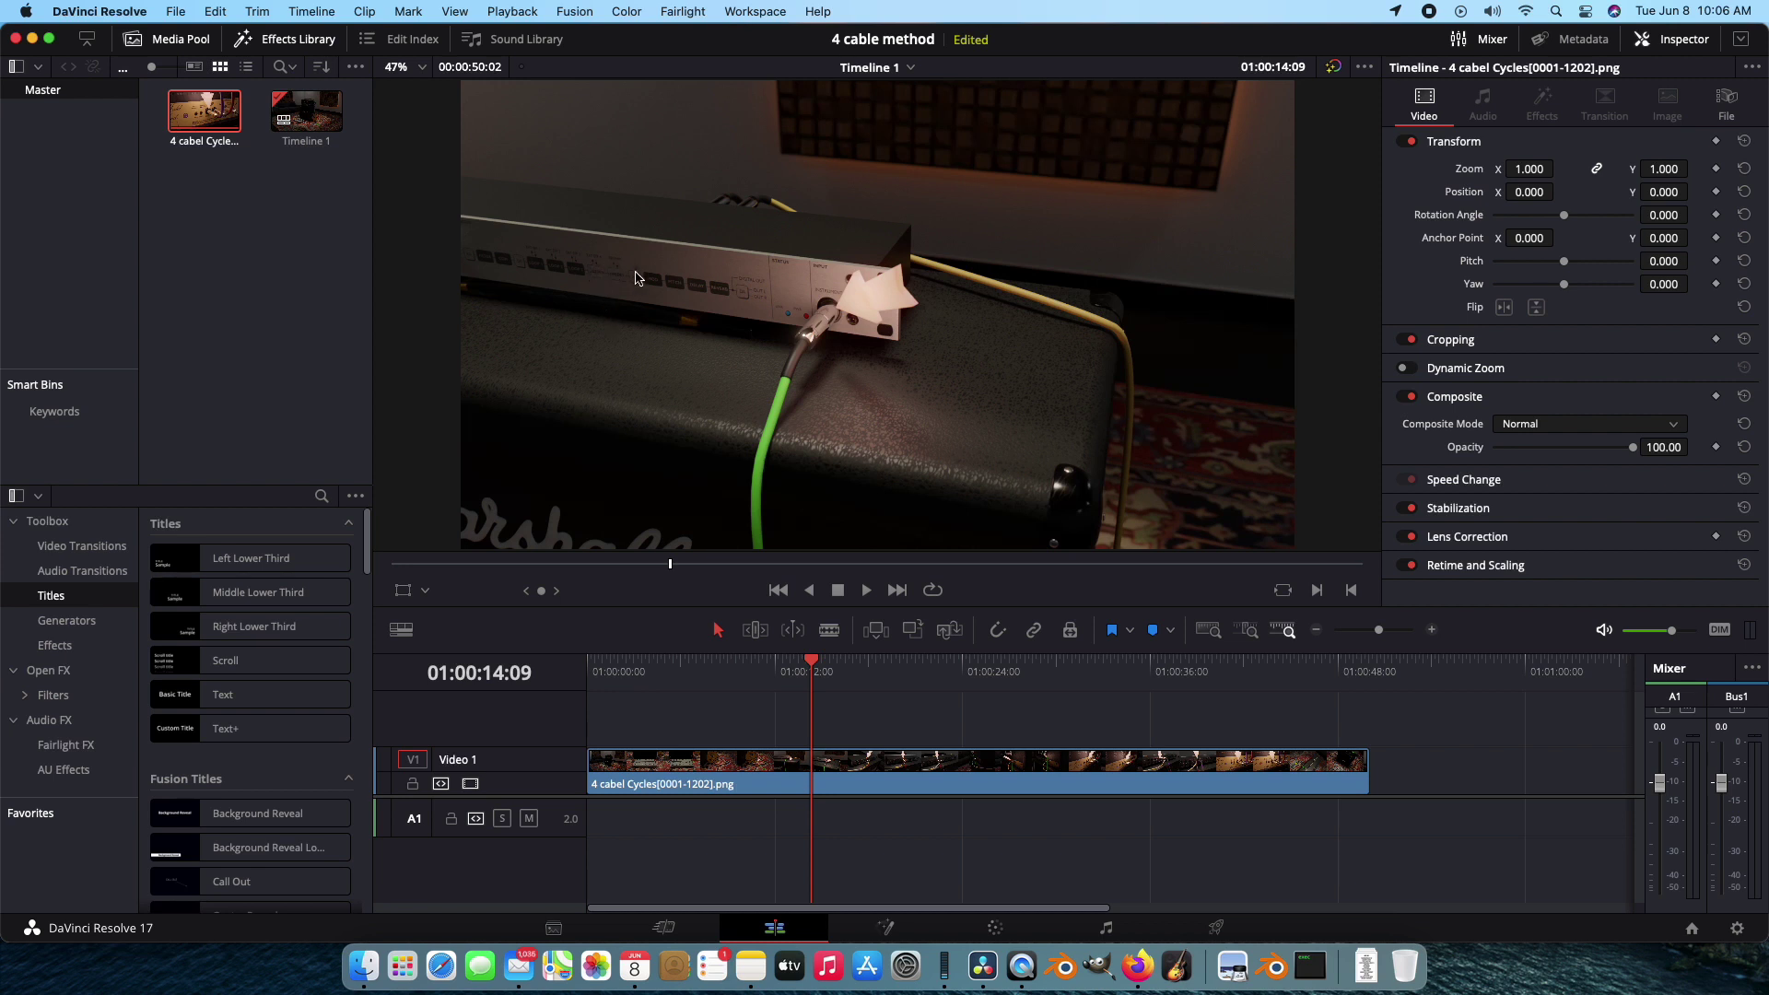
pyautogui.moveTo(876, 667); pyautogui.dragTo(1157, 673)
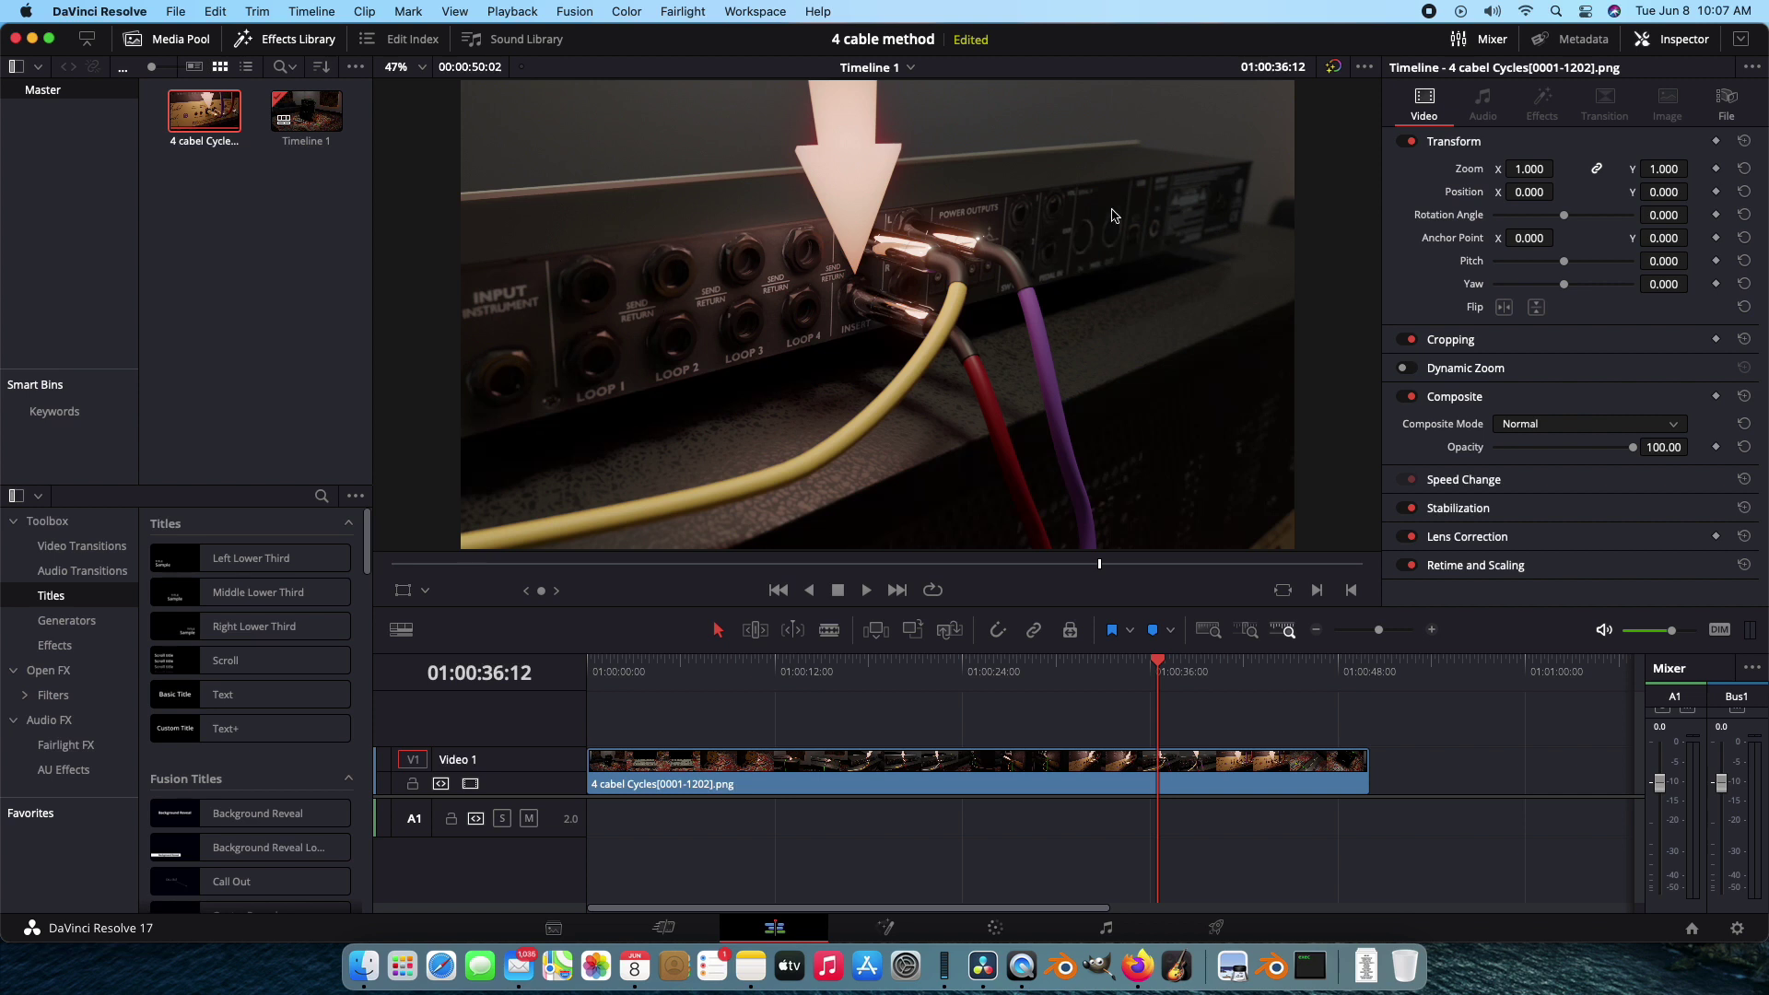
# Return to 01:00:04, scrub around the pedalboard opening, and stop on the green cable at 01:00:13:00
pyautogui.hscroll(-10, 842, 378)
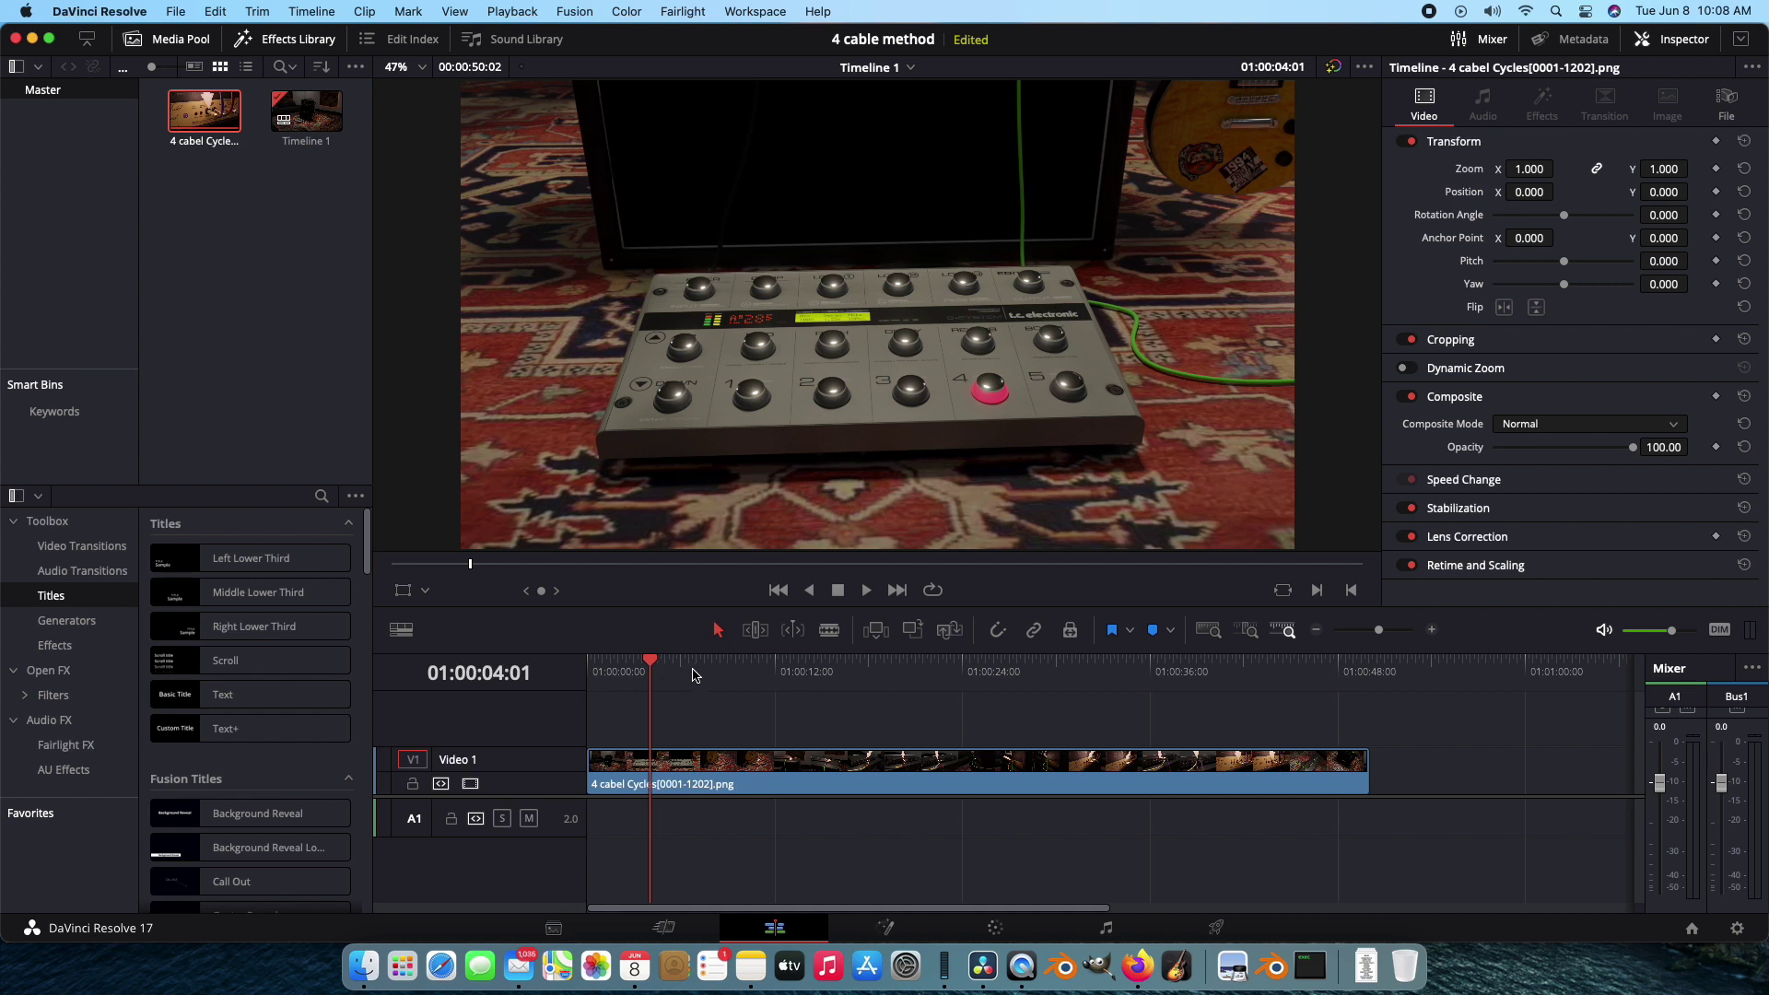
pyautogui.moveTo(693, 675); pyautogui.dragTo(867, 675)
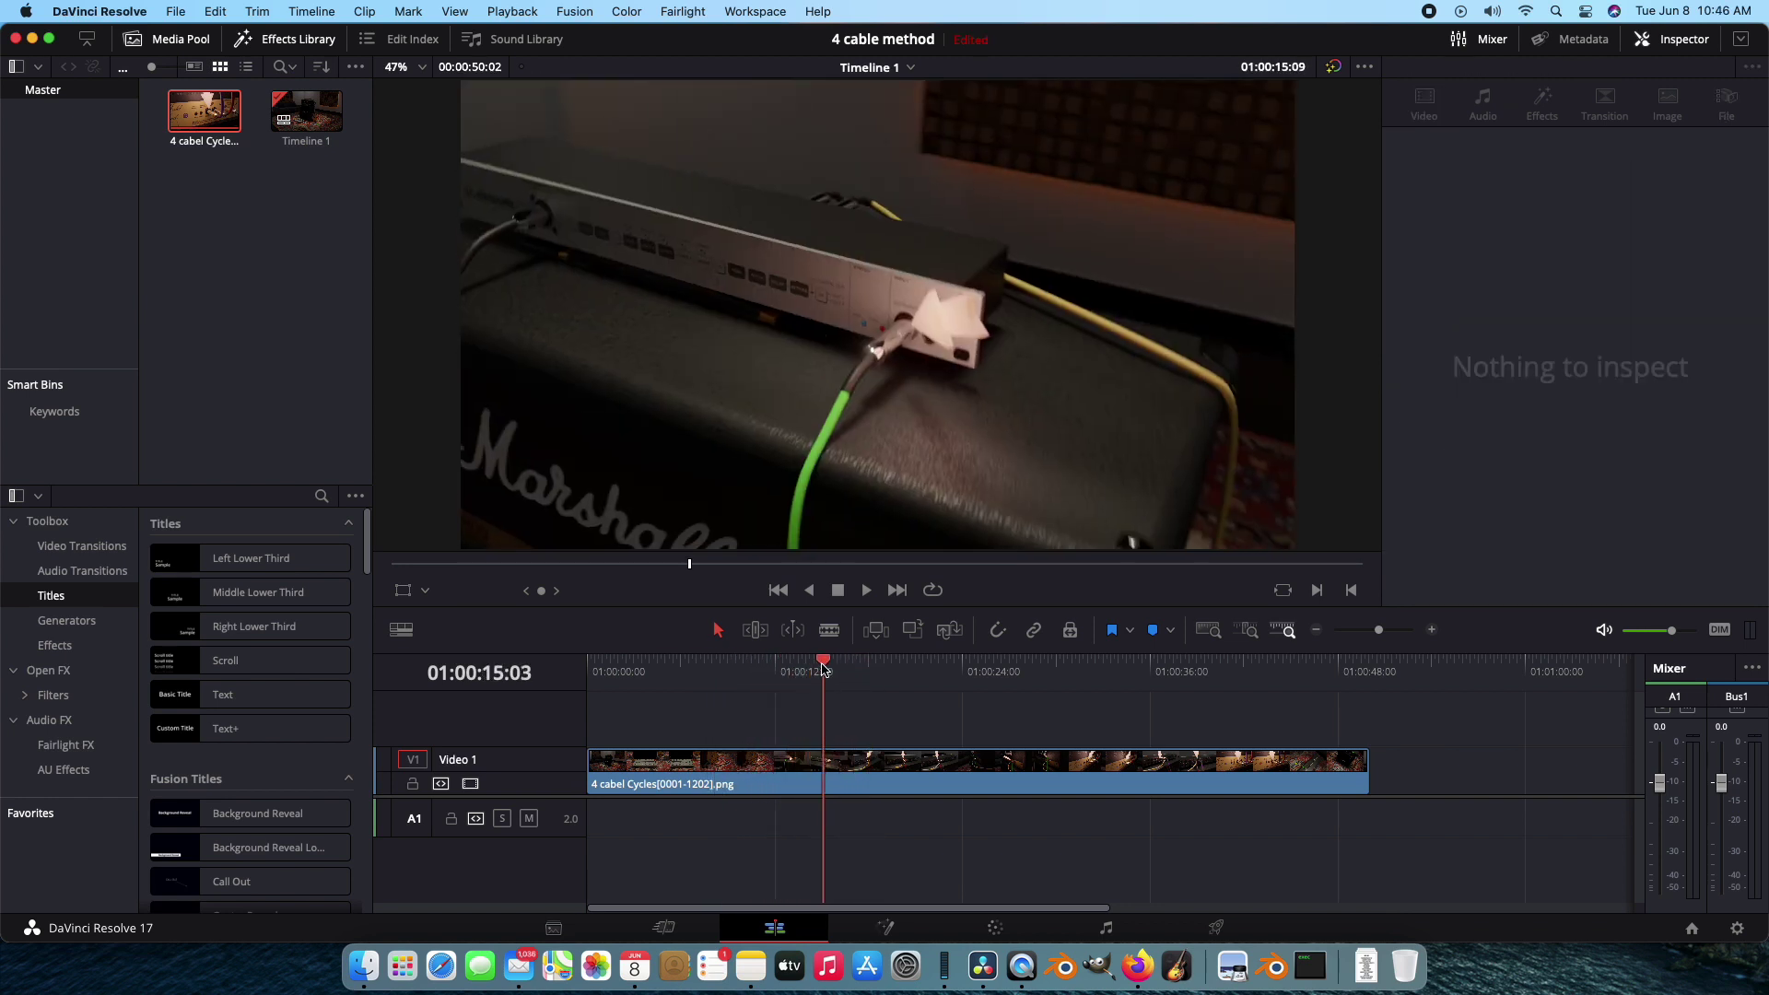
pyautogui.moveTo(826, 665)
pyautogui.mouseDown()
pyautogui.moveTo(756, 663)
pyautogui.moveTo(796, 653)
pyautogui.mouseUp()
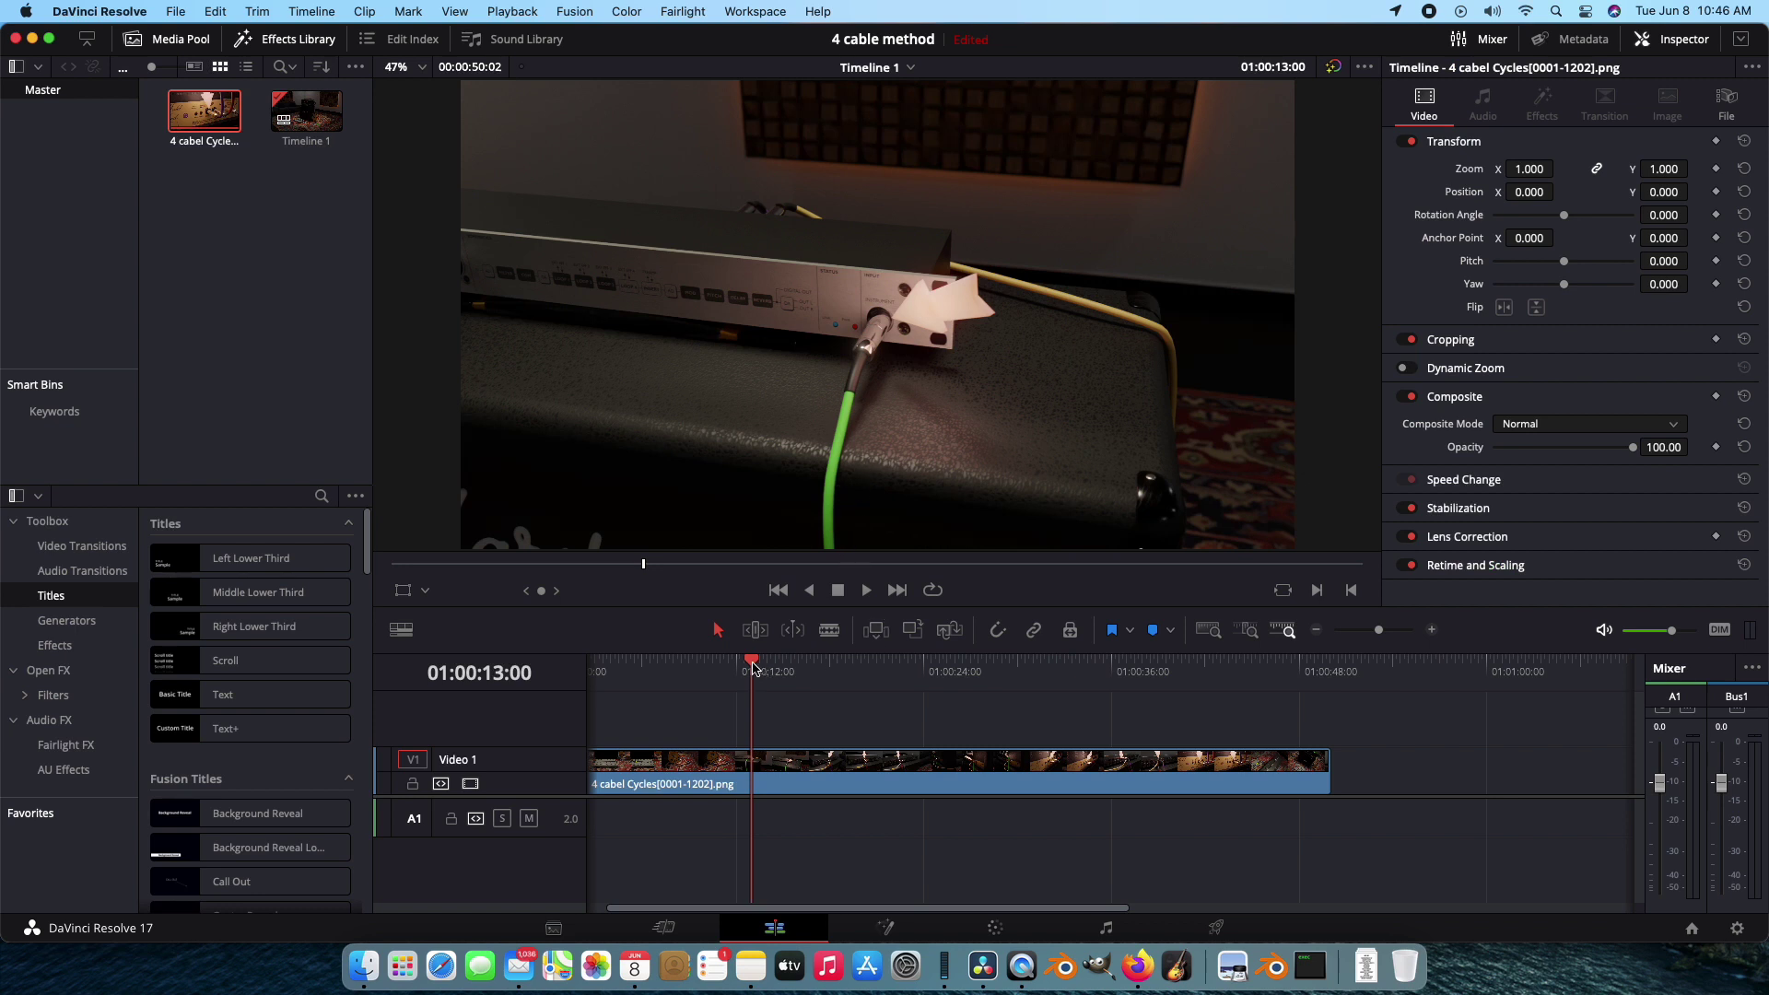
# Scrub from 01:00:13 forward to the glowing effects-loop cables at 01:00:32:05
pyautogui.moveTo(753, 666); pyautogui.dragTo(759, 669)
pyautogui.moveTo(770, 670); pyautogui.dragTo(1053, 668)
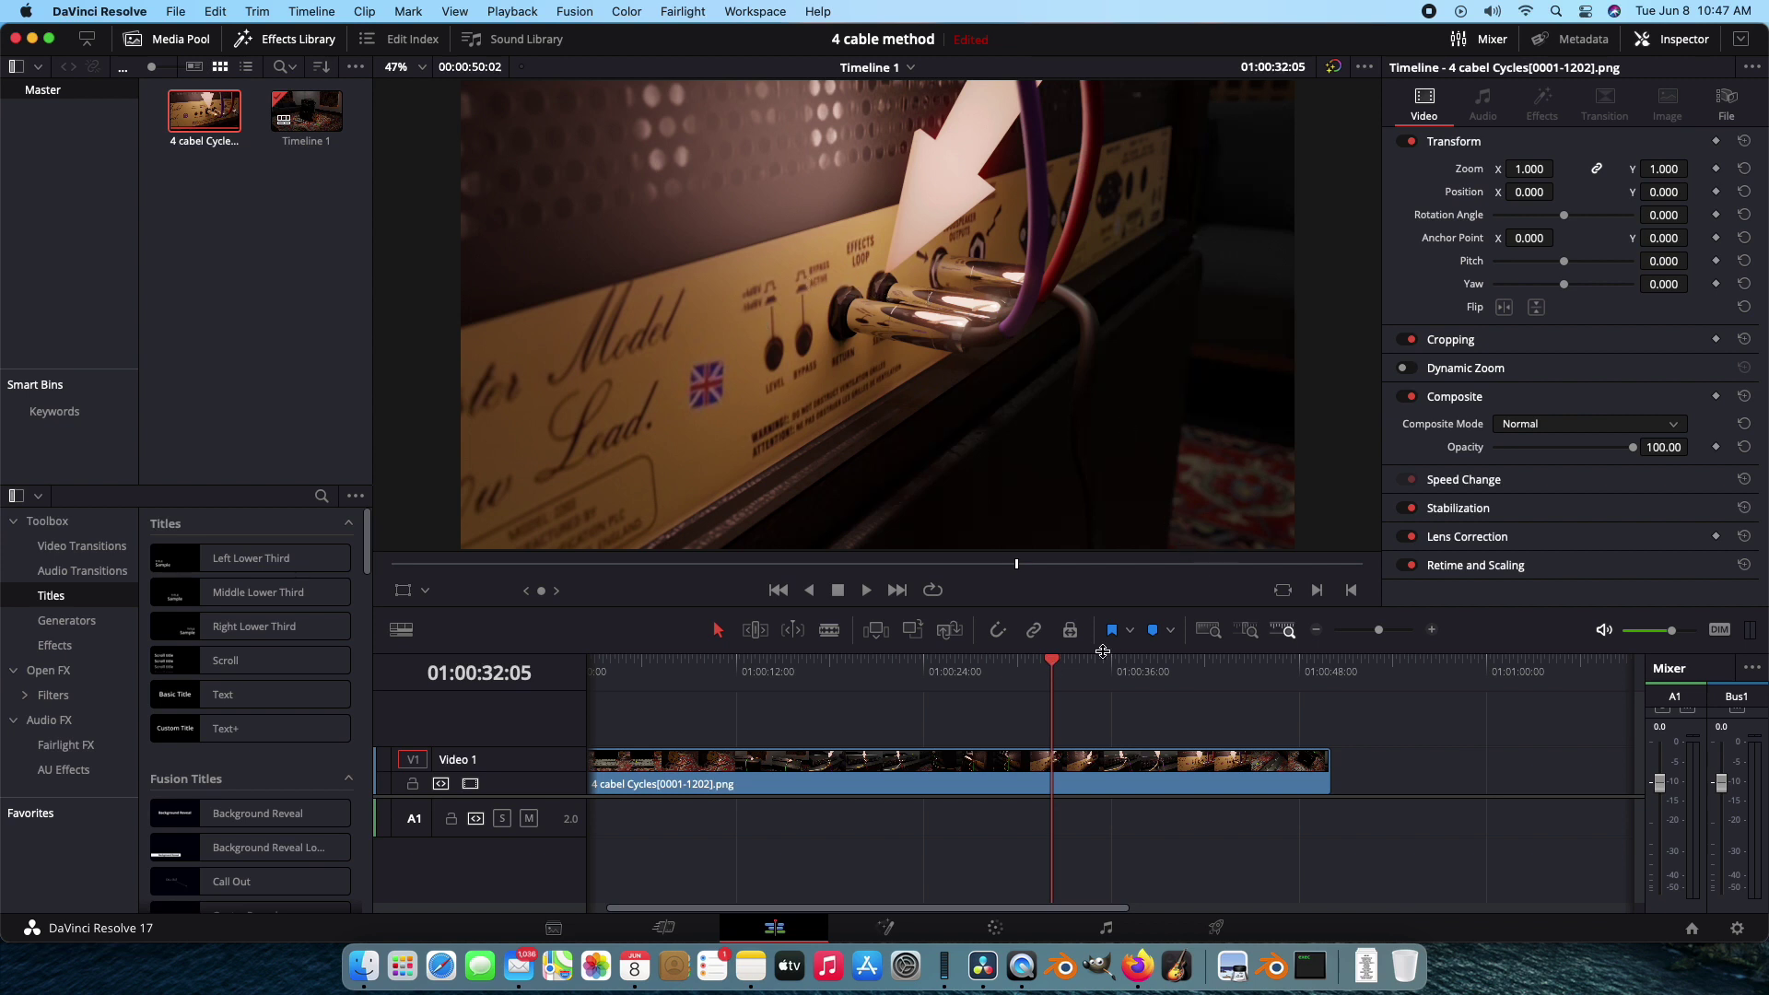
pyautogui.click(1067, 664)
pyautogui.moveTo(1072, 666); pyautogui.dragTo(633, 670)
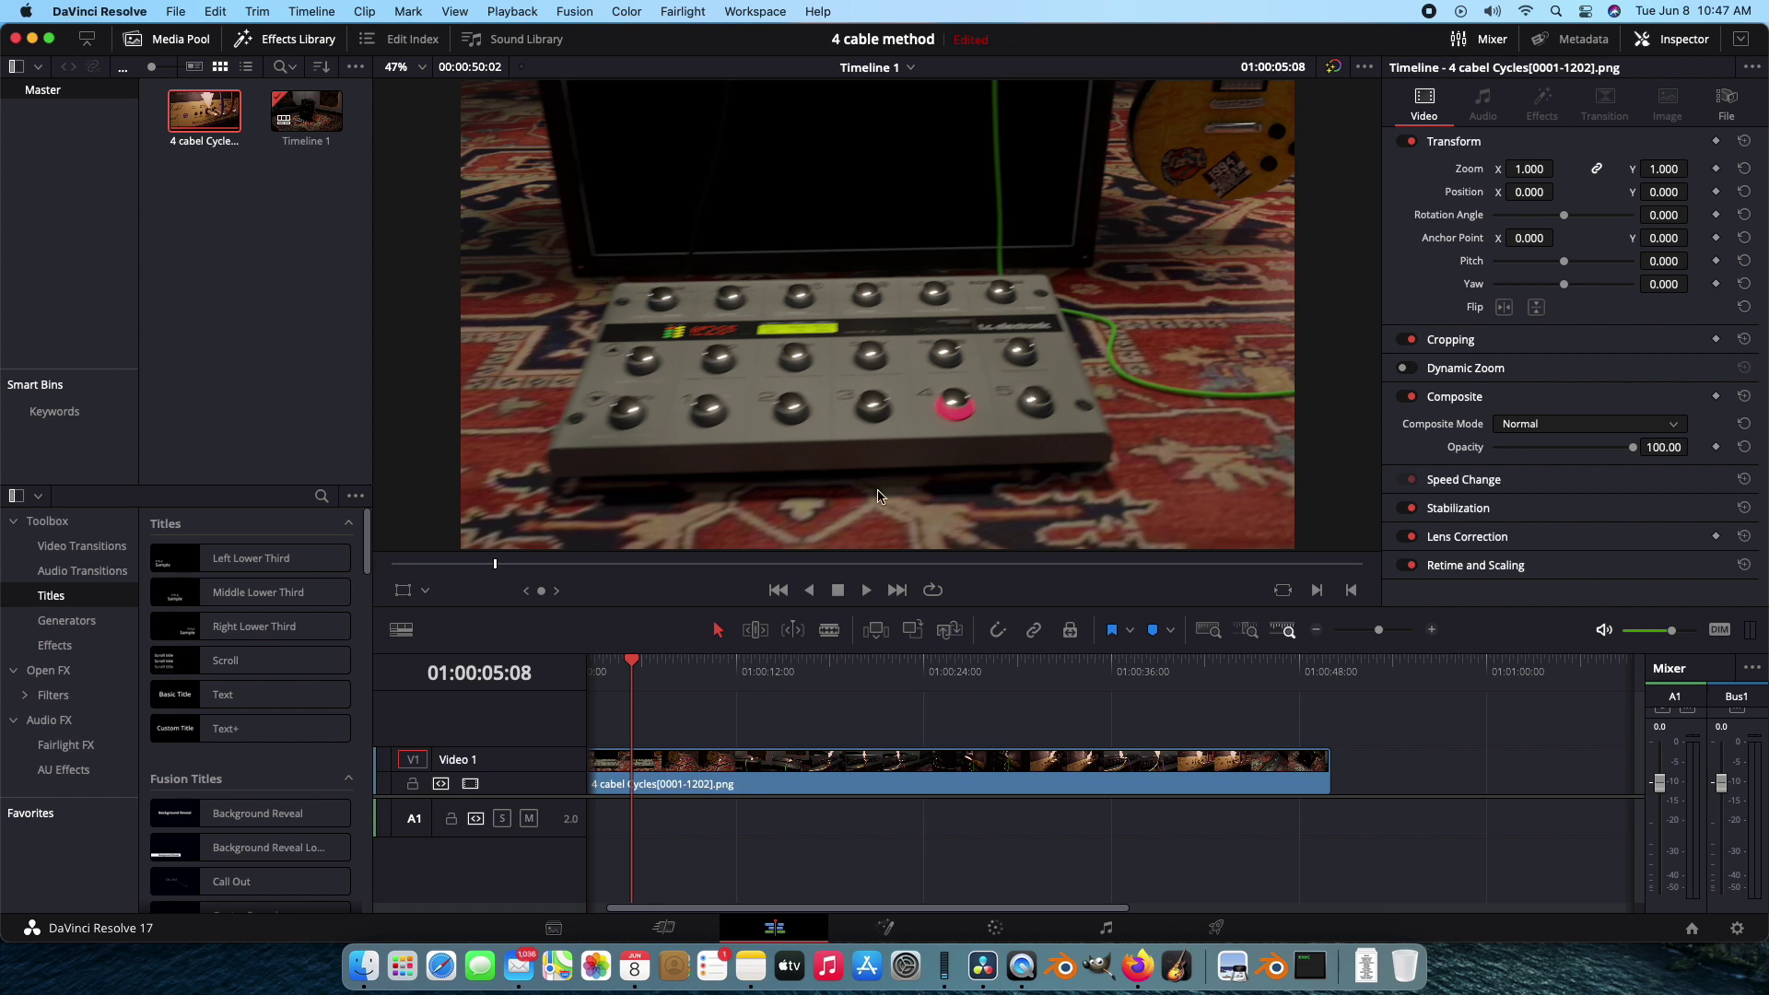
pyautogui.moveTo(632, 664); pyautogui.dragTo(629, 664)
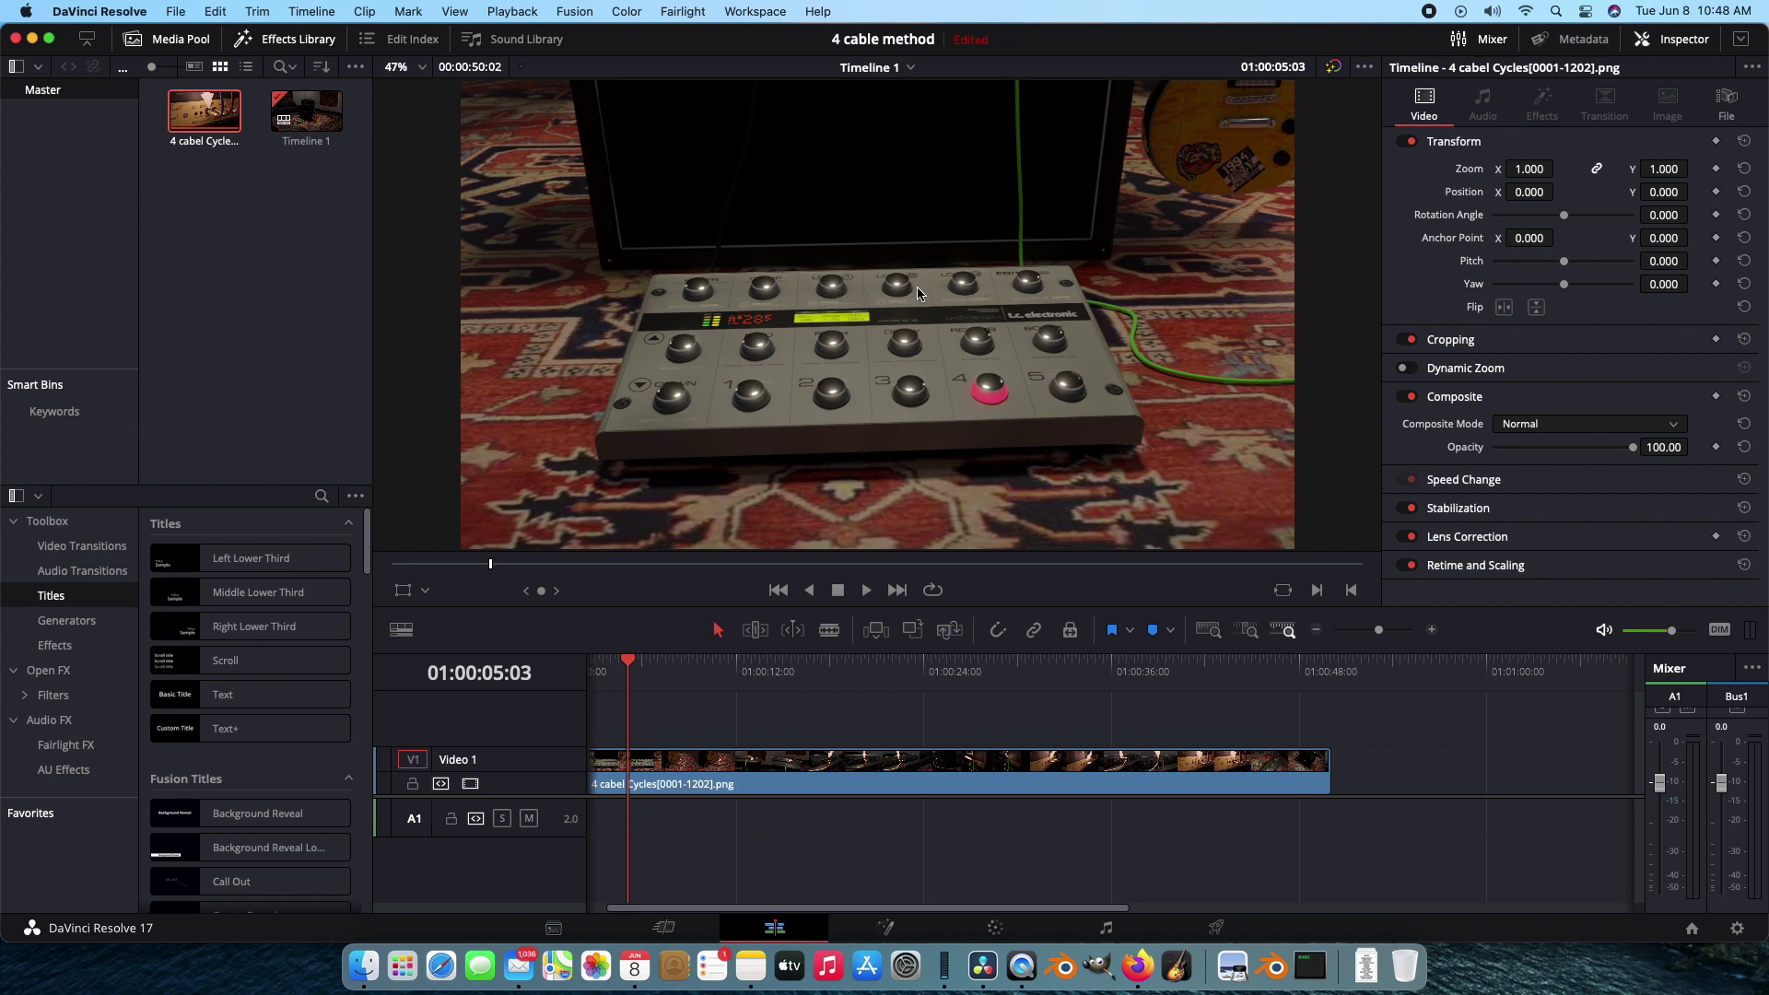
pyautogui.moveTo(1233, 680); pyautogui.dragTo(621, 693)
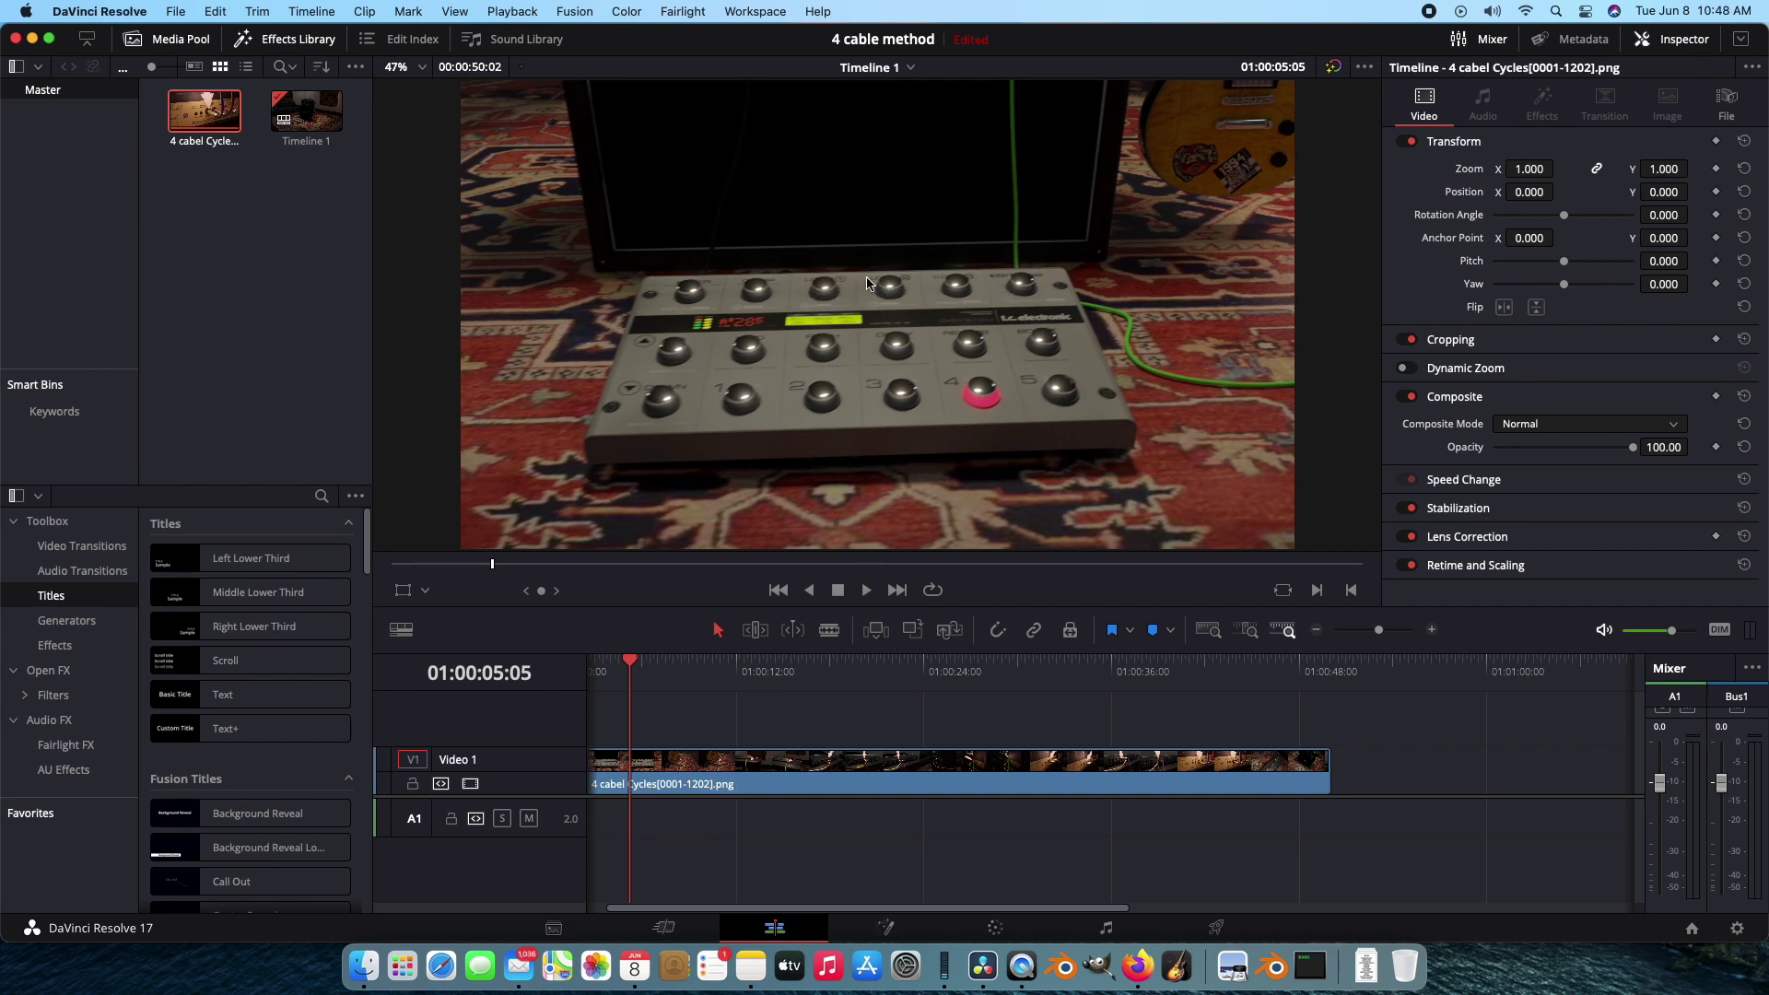
pyautogui.moveTo(637, 665); pyautogui.dragTo(825, 665)
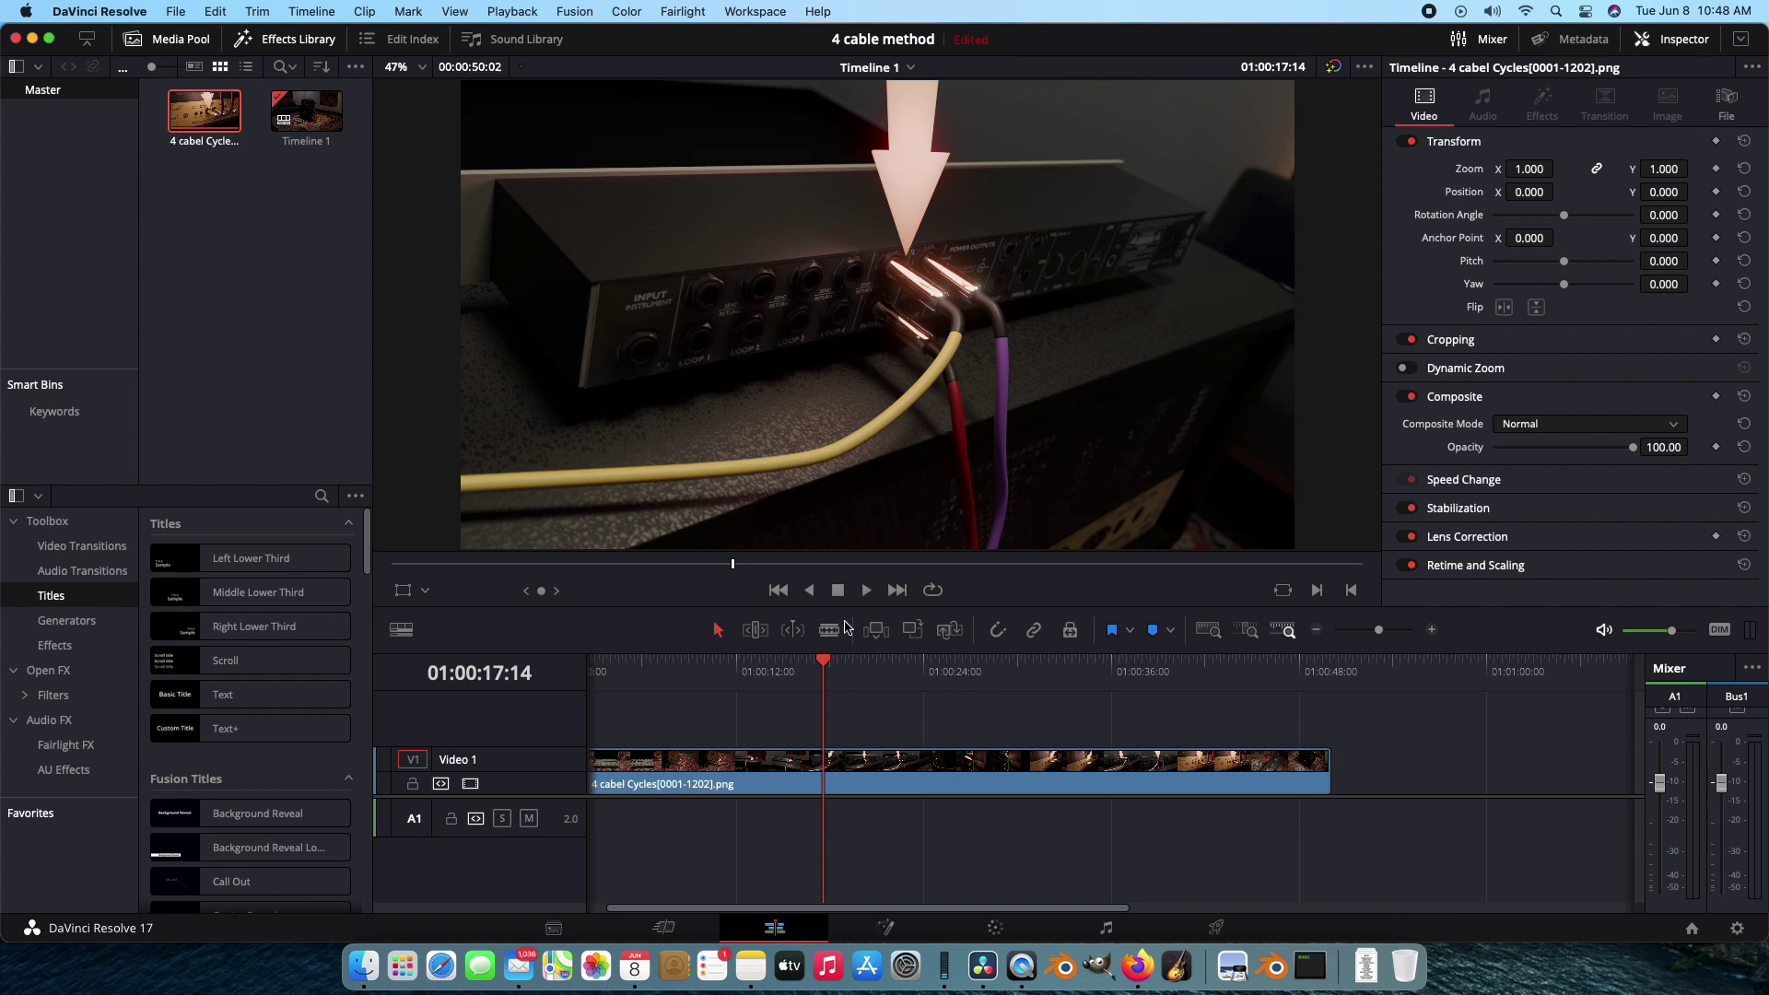
pyautogui.click(821, 662)
pyautogui.moveTo(823, 666); pyautogui.dragTo(618, 676)
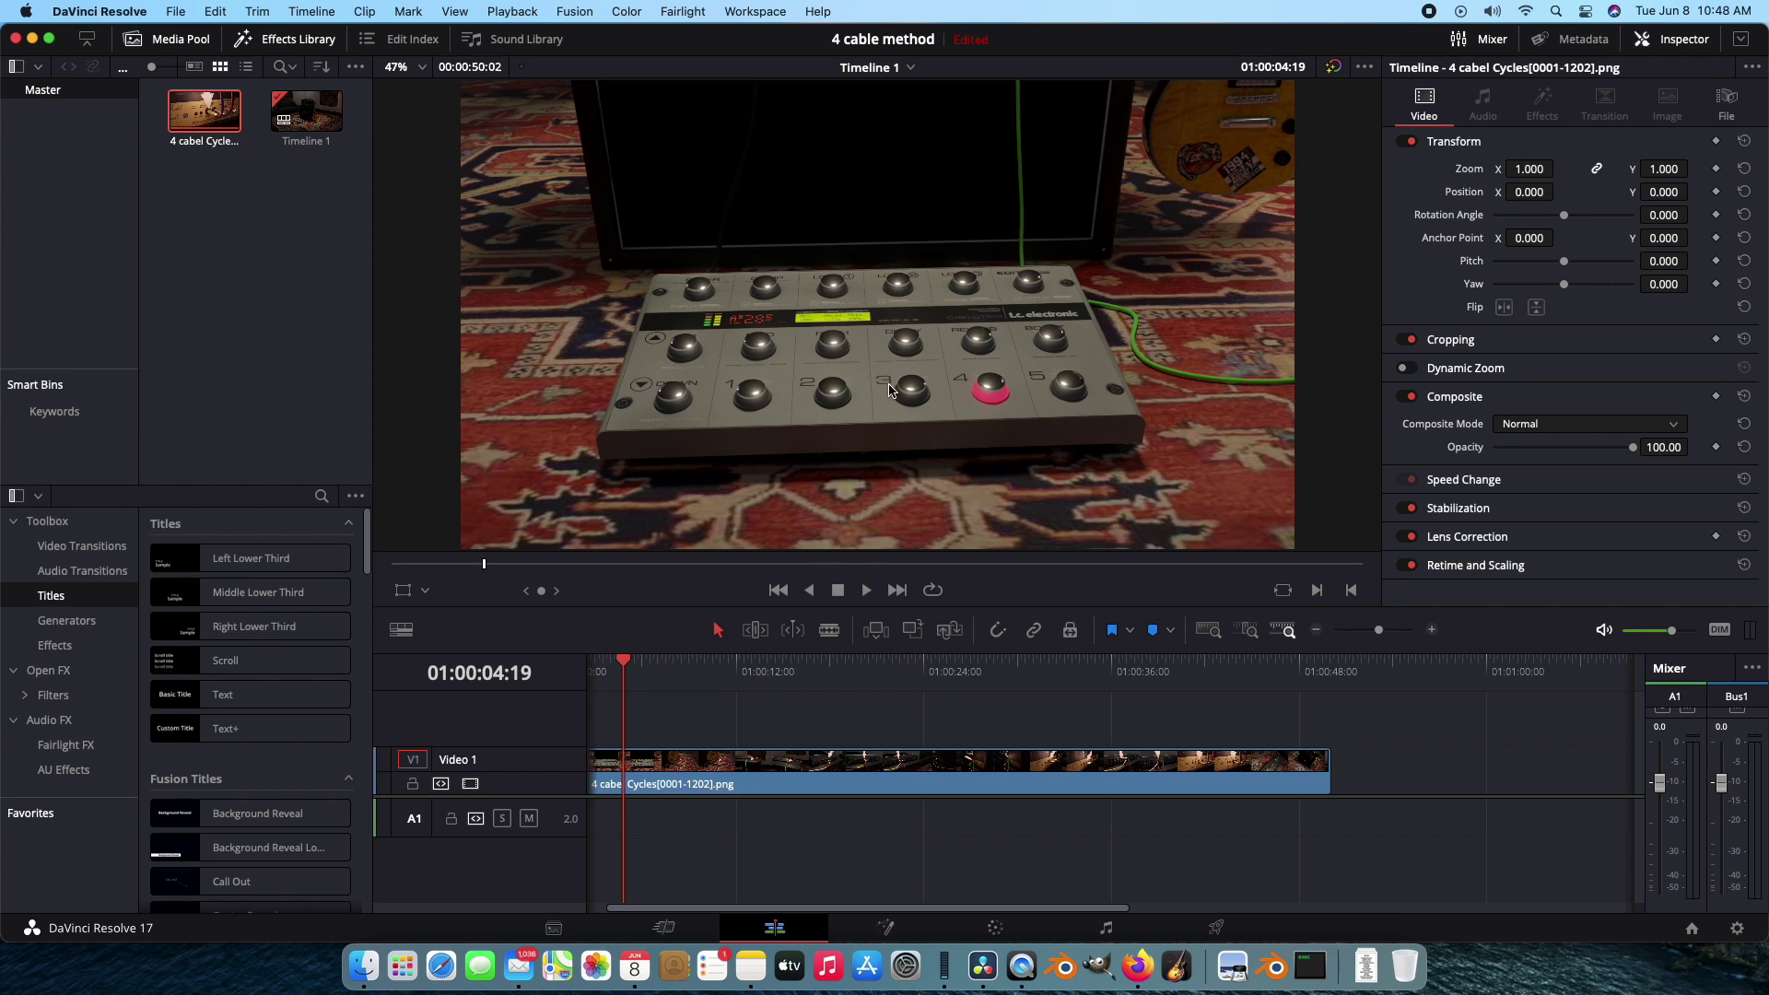
pyautogui.moveTo(679, 666); pyautogui.dragTo(629, 672)
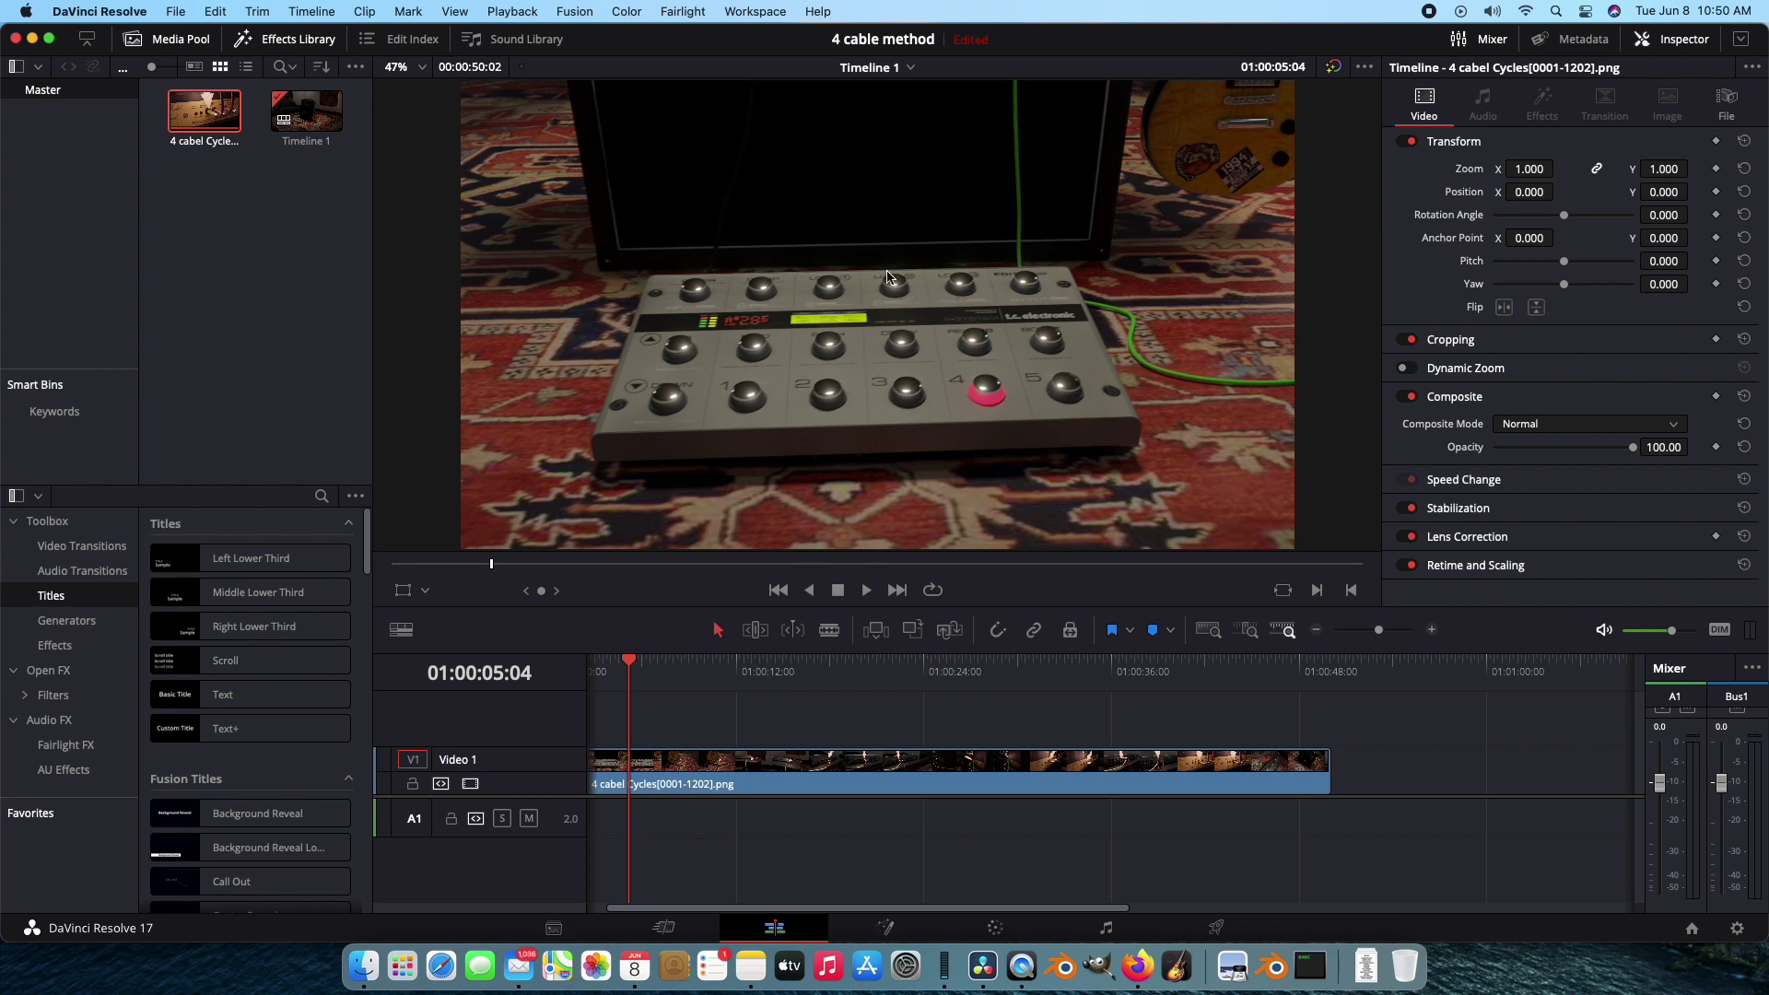
pyautogui.moveTo(675, 673); pyautogui.dragTo(858, 670)
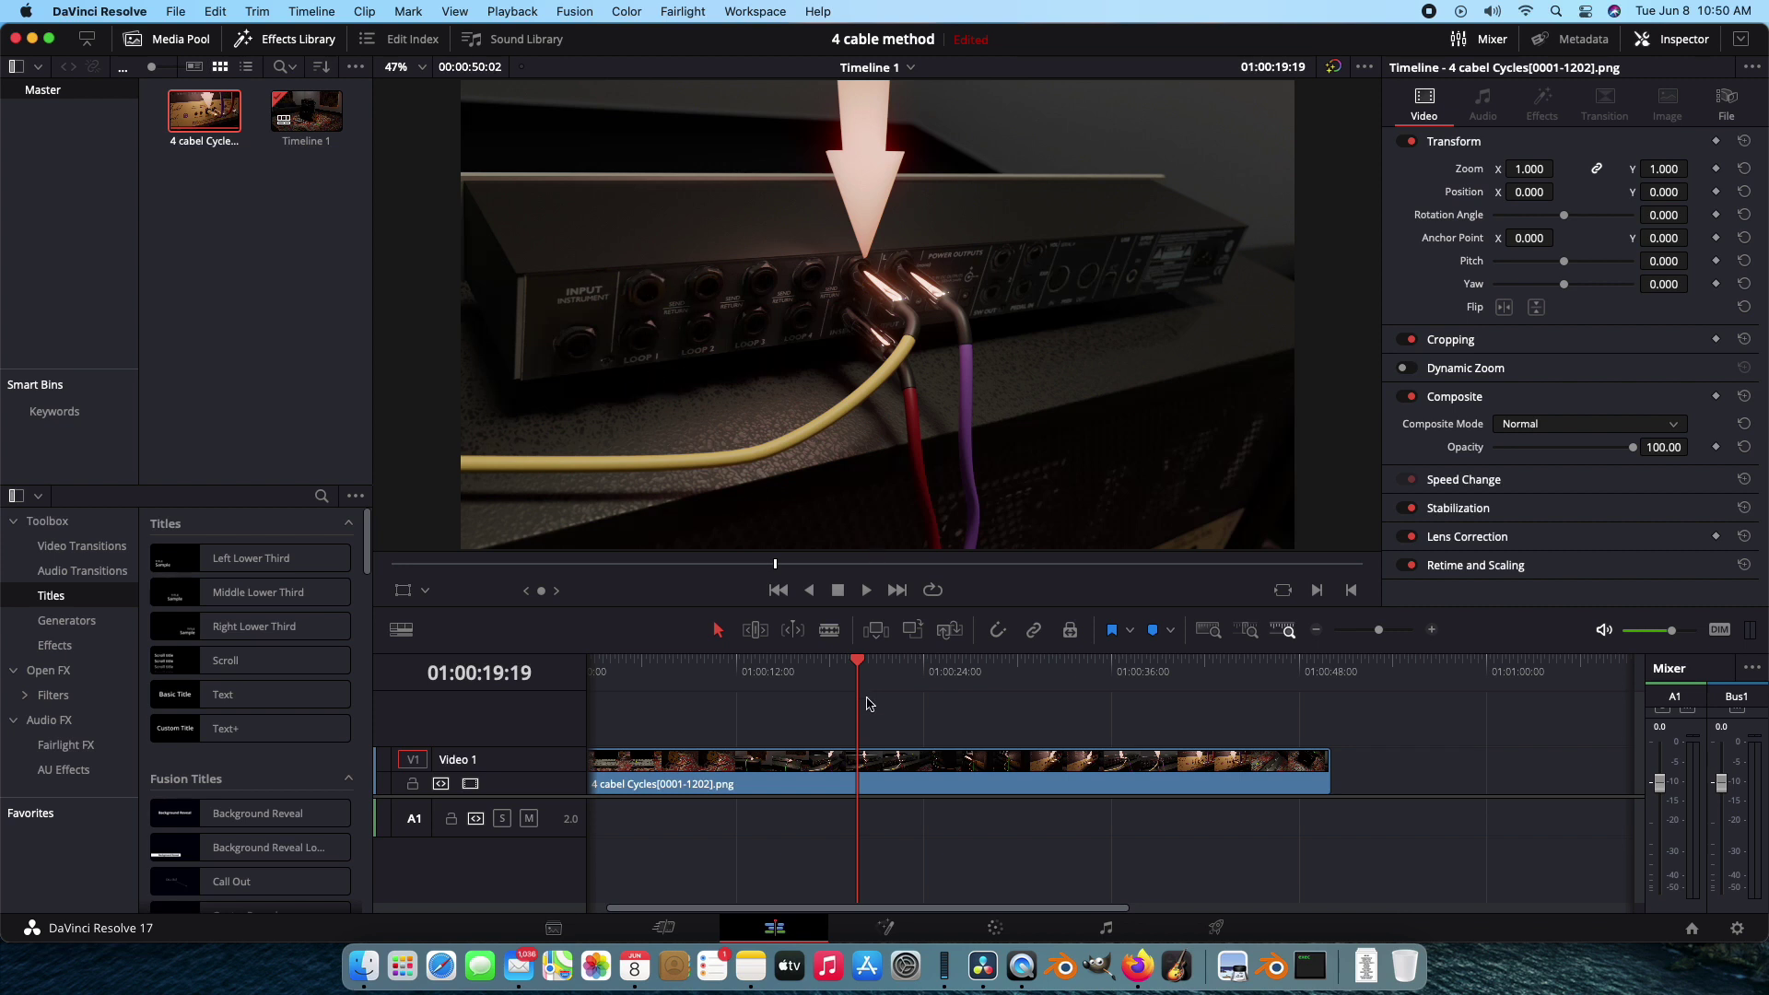
pyautogui.moveTo(858, 664); pyautogui.dragTo(624, 673)
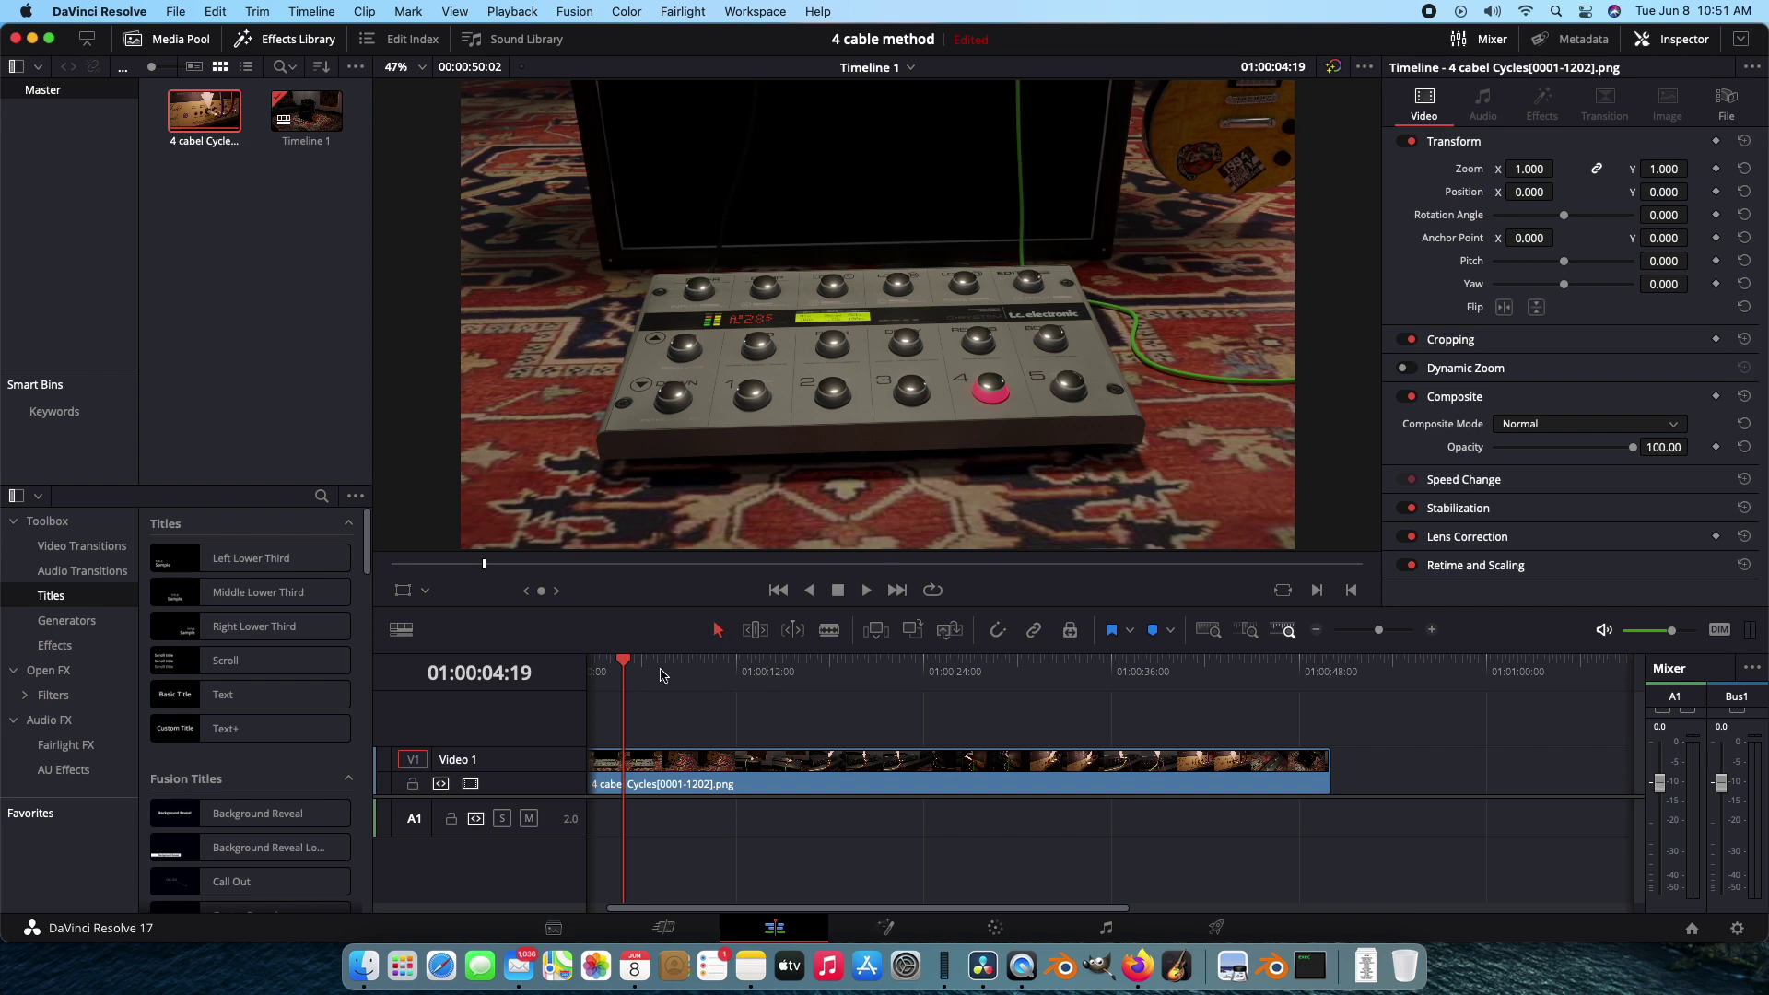
# Scrub past the pedalboard and interface shots, stopping at 01:00:31:19 on the amp effects-loop close-up
pyautogui.moveTo(660, 675); pyautogui.dragTo(609, 677)
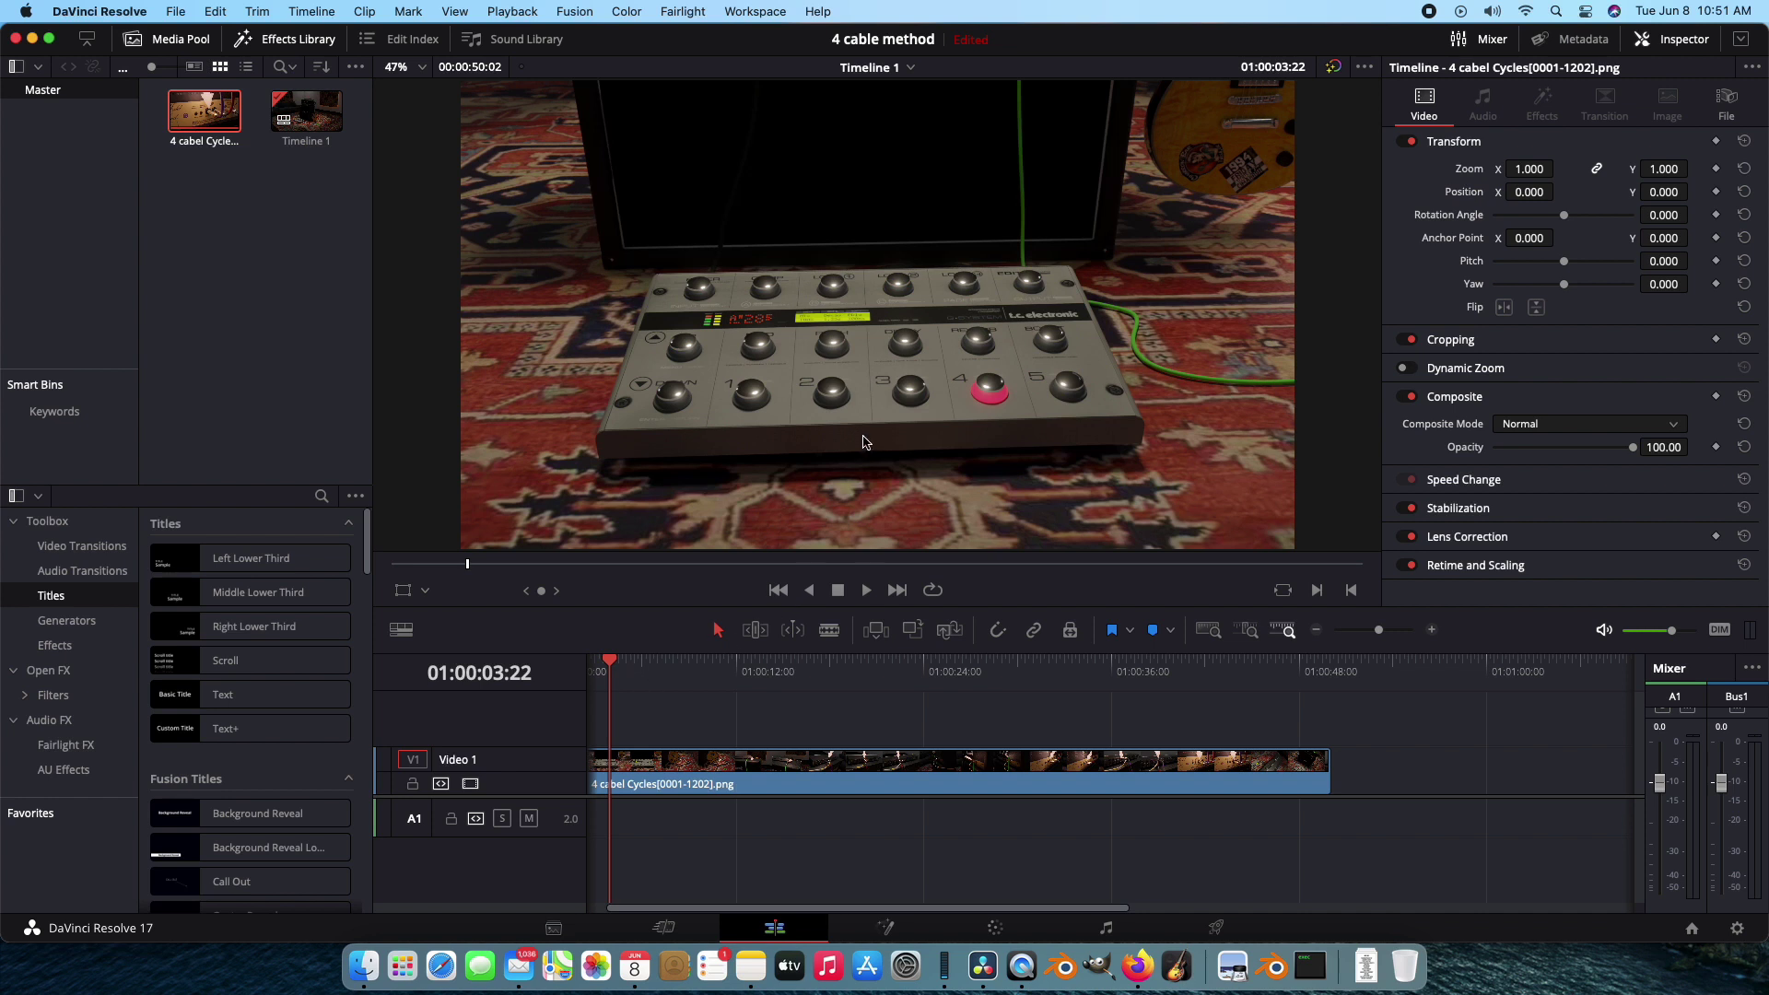
pyautogui.moveTo(653, 664)
pyautogui.mouseDown()
pyautogui.moveTo(939, 664)
pyautogui.moveTo(626, 679)
pyautogui.mouseUp()
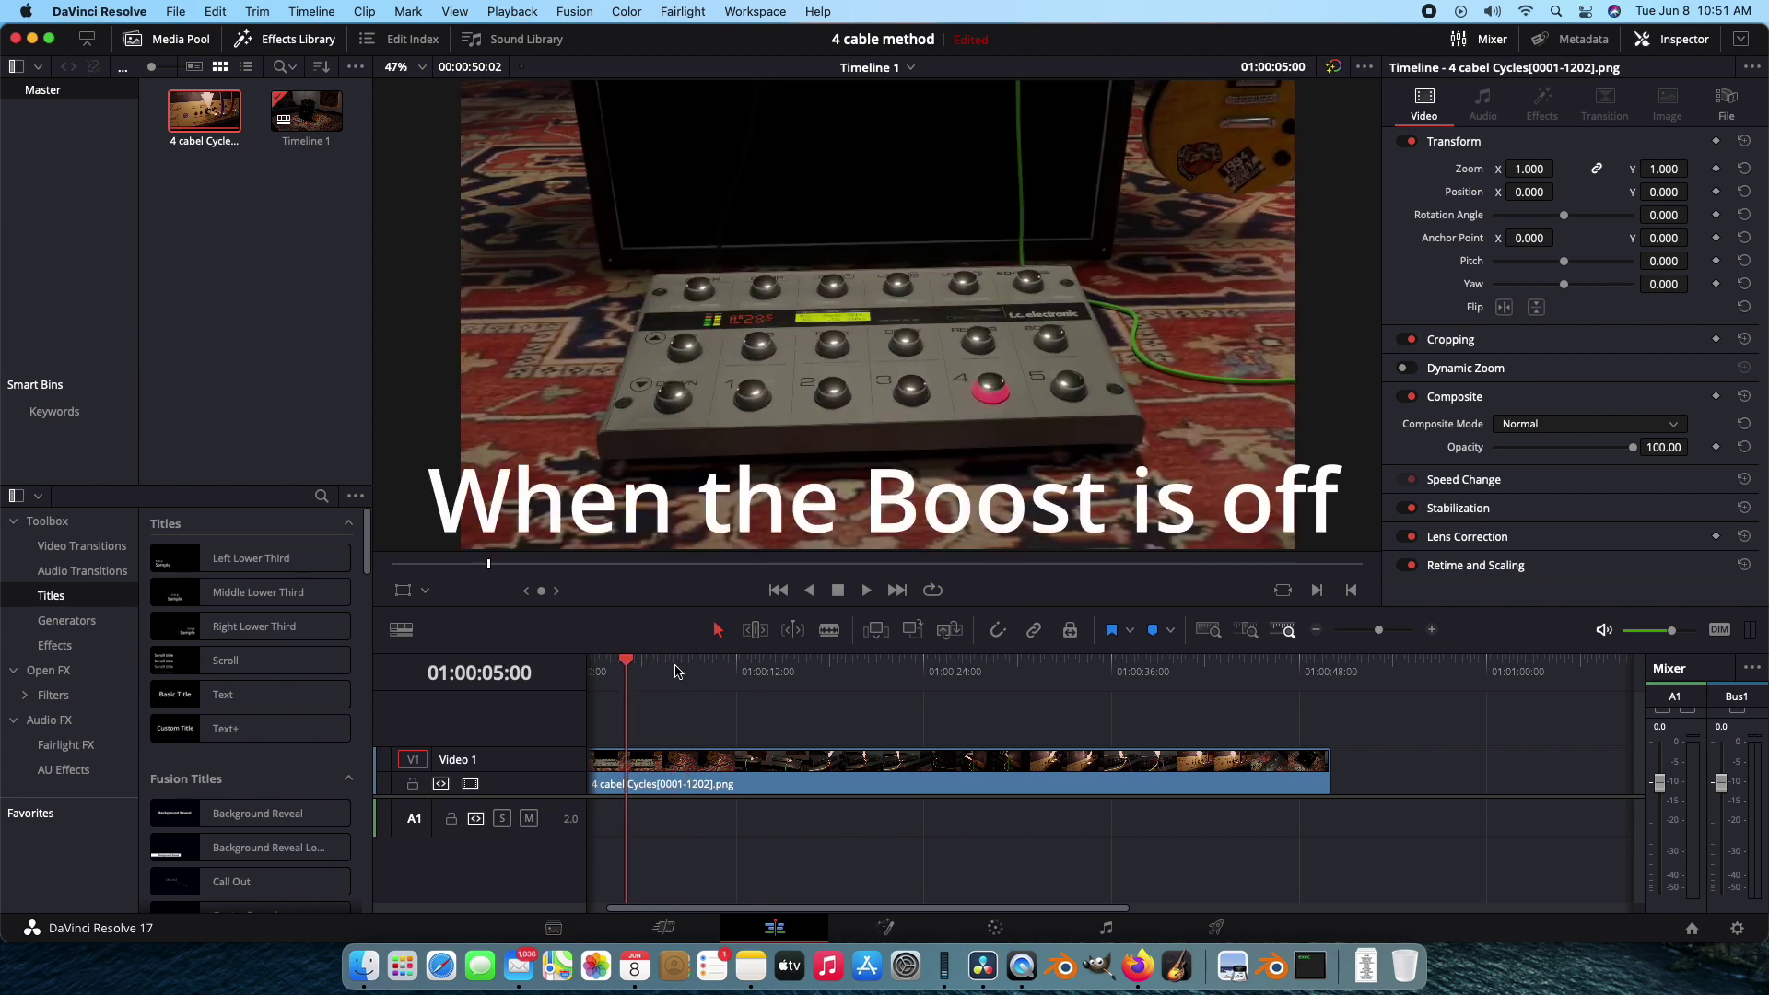
pyautogui.moveTo(677, 669); pyautogui.dragTo(1047, 674)
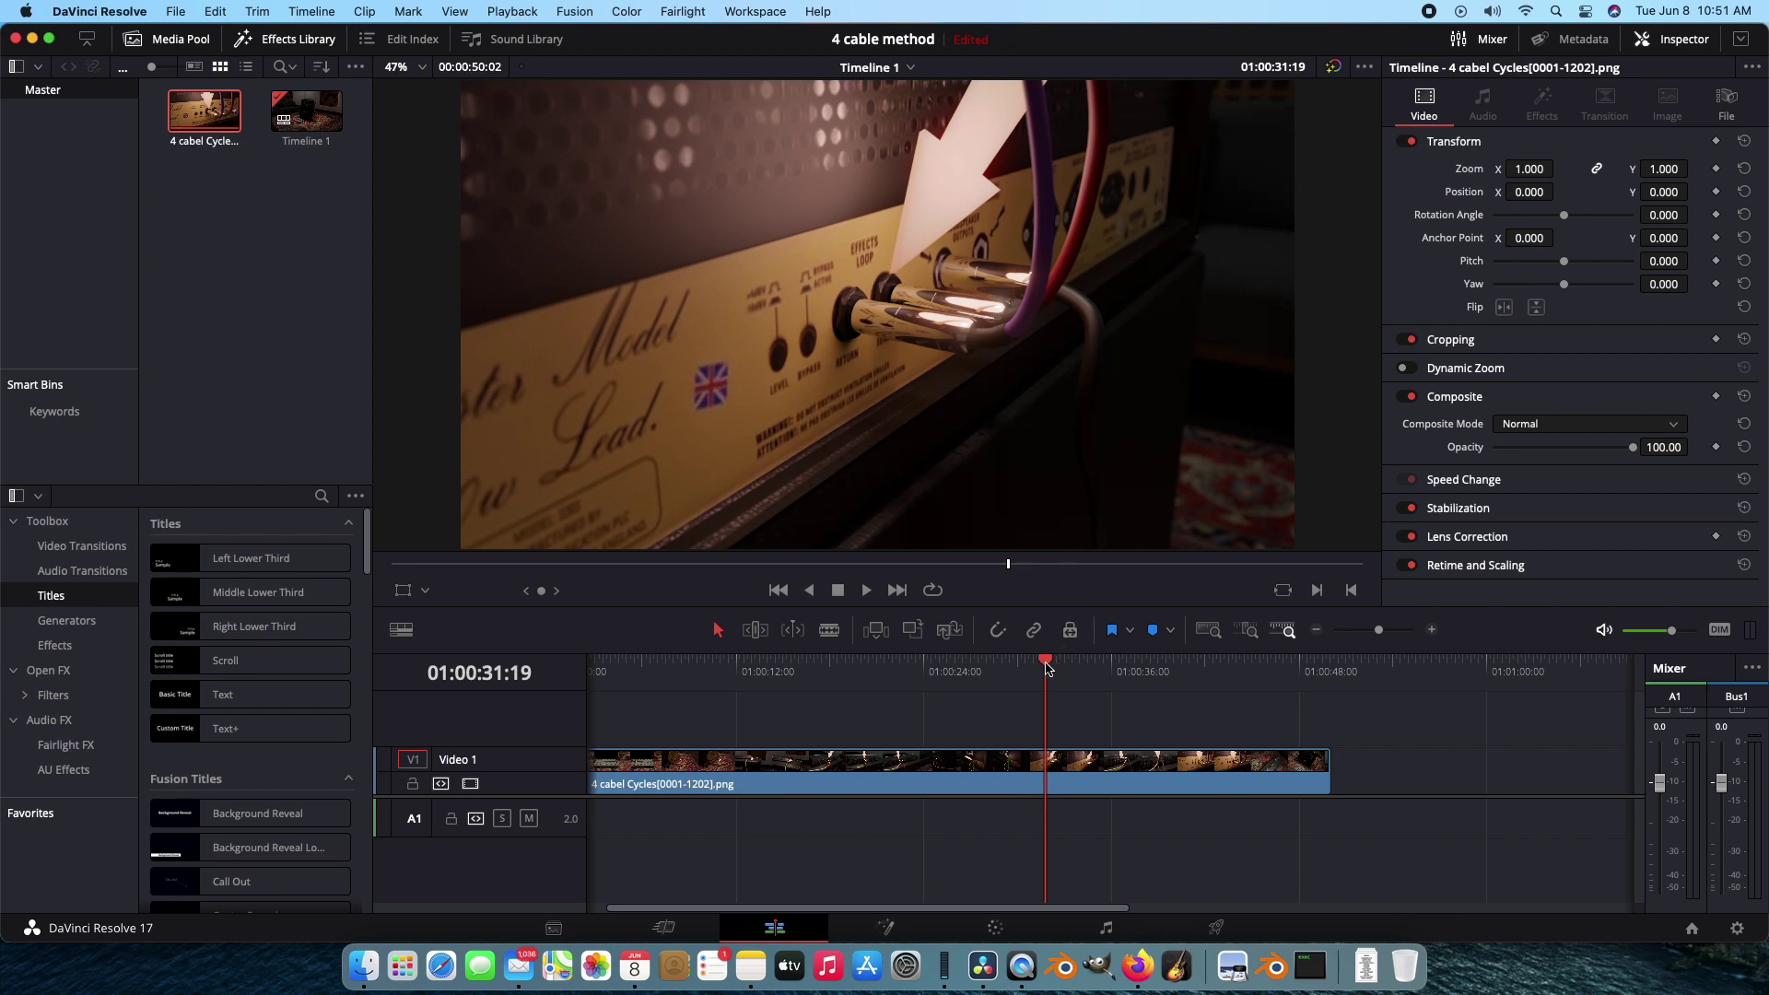
# Drag the playhead back through the interface shot to 01:00:05:01, the pink-lit pedalboard close-up
pyautogui.moveTo(1046, 667); pyautogui.dragTo(862, 674)
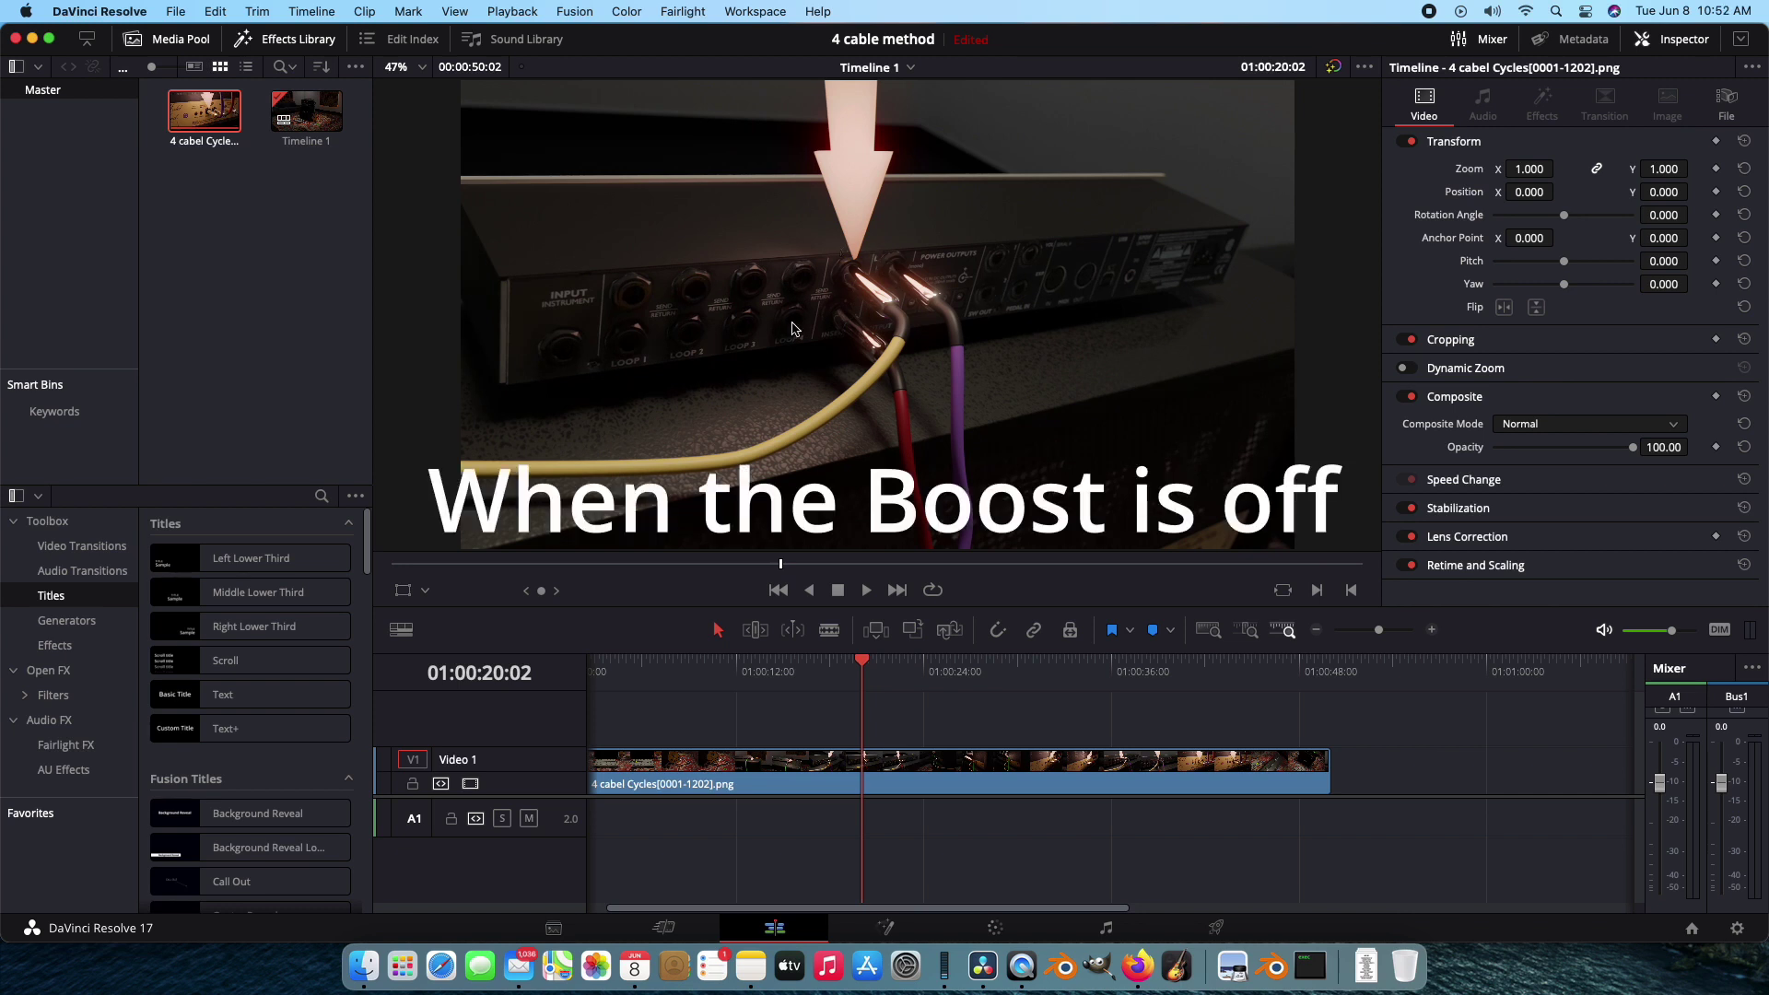
pyautogui.moveTo(861, 665); pyautogui.dragTo(609, 674)
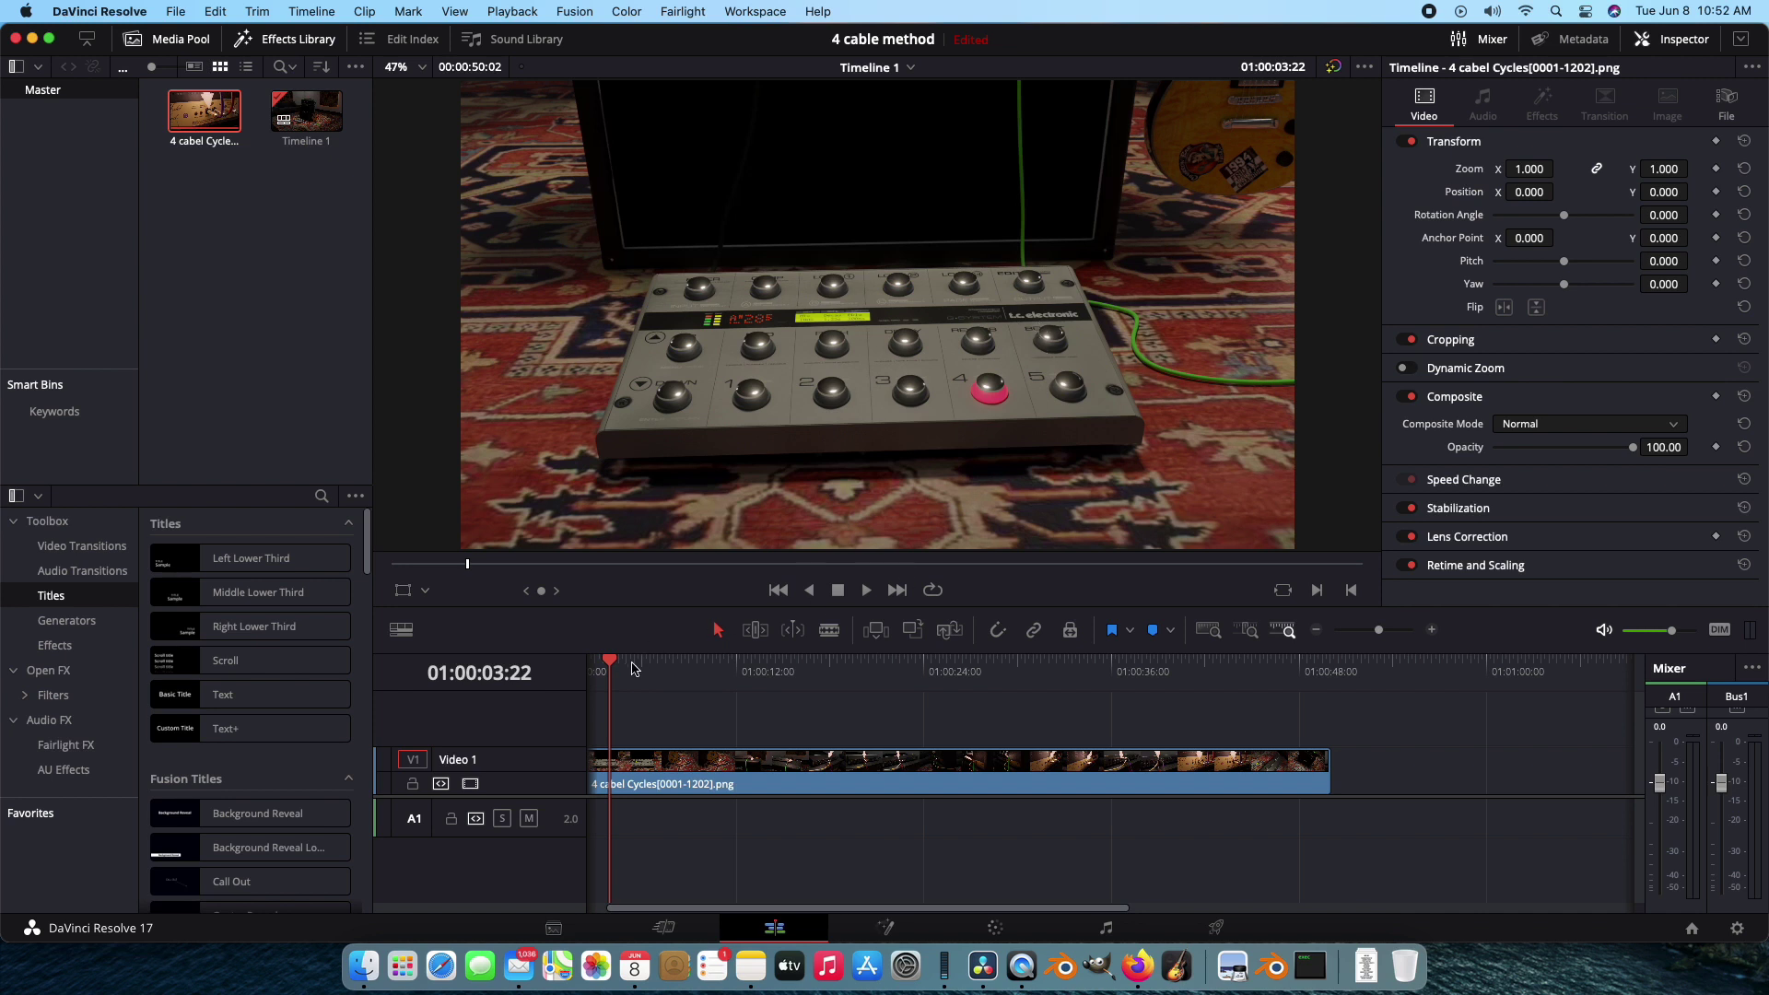
pyautogui.moveTo(619, 665)
pyautogui.mouseDown()
pyautogui.moveTo(1060, 670)
pyautogui.moveTo(625, 680)
pyautogui.mouseUp()
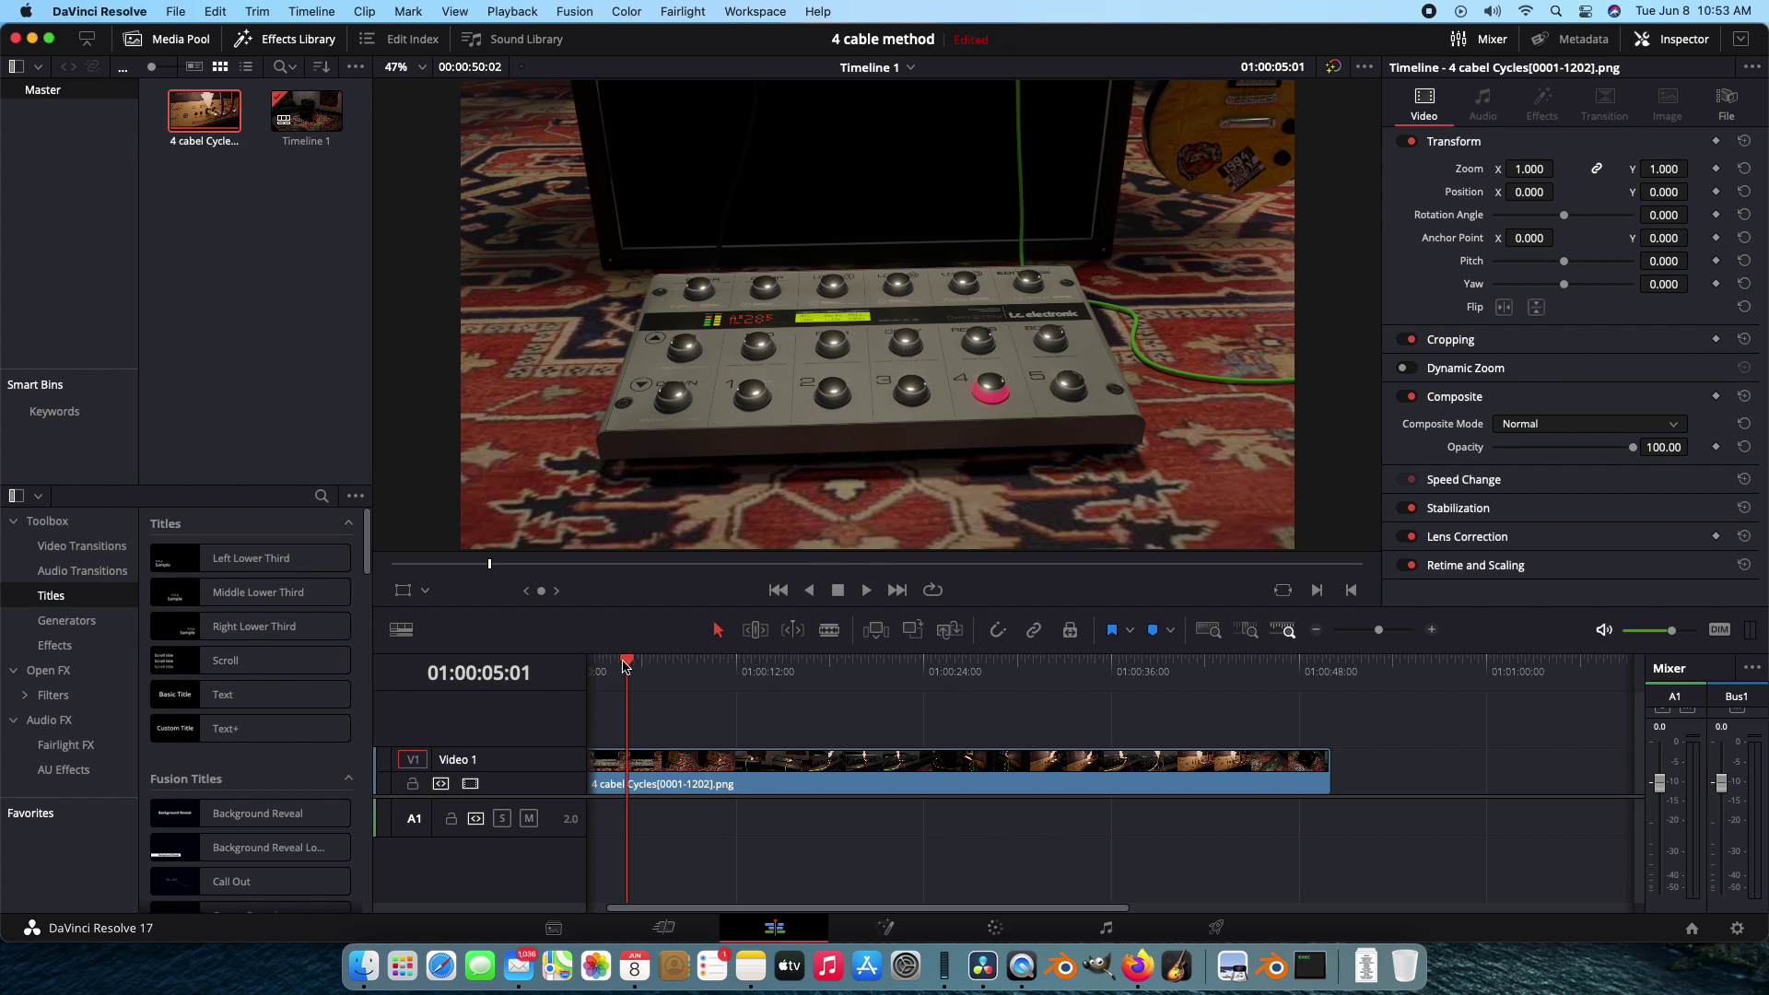
# Scrub back and forth through the guitar and pedalboard shots, ending at 01:00:32:22 on the effects-loop cables
pyautogui.moveTo(627, 661); pyautogui.dragTo(1042, 677)
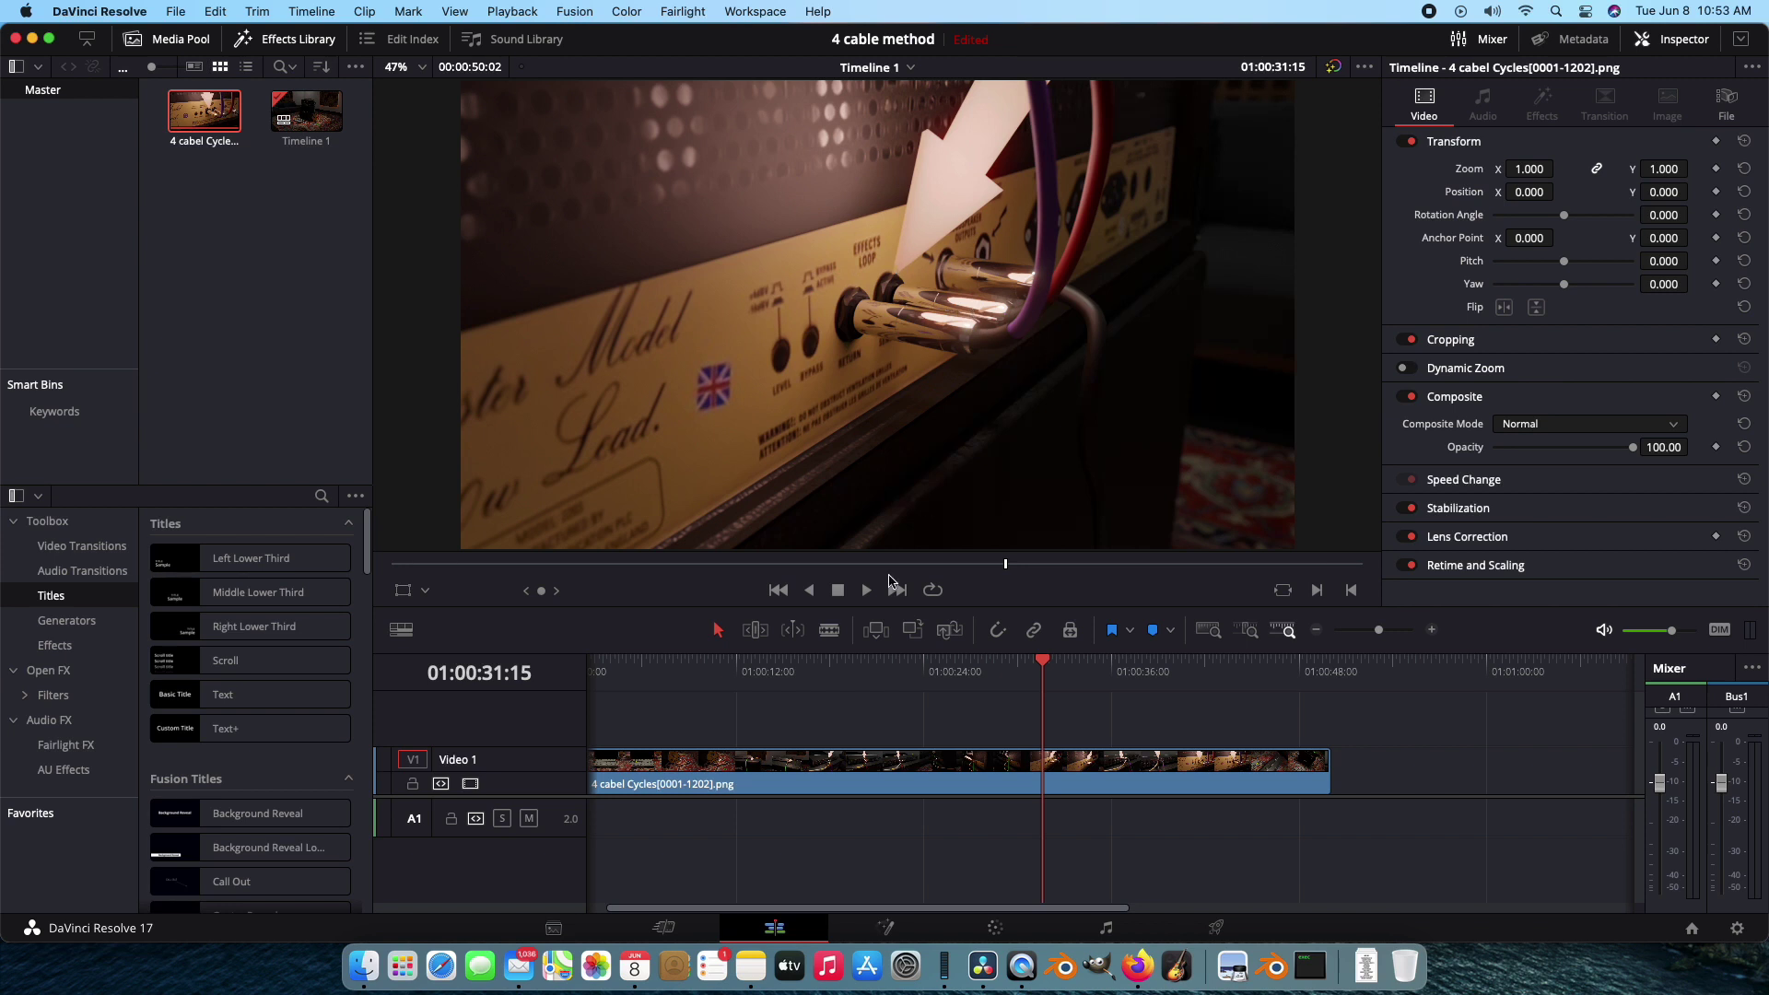
pyautogui.click(895, 665)
pyautogui.moveTo(895, 665); pyautogui.dragTo(643, 669)
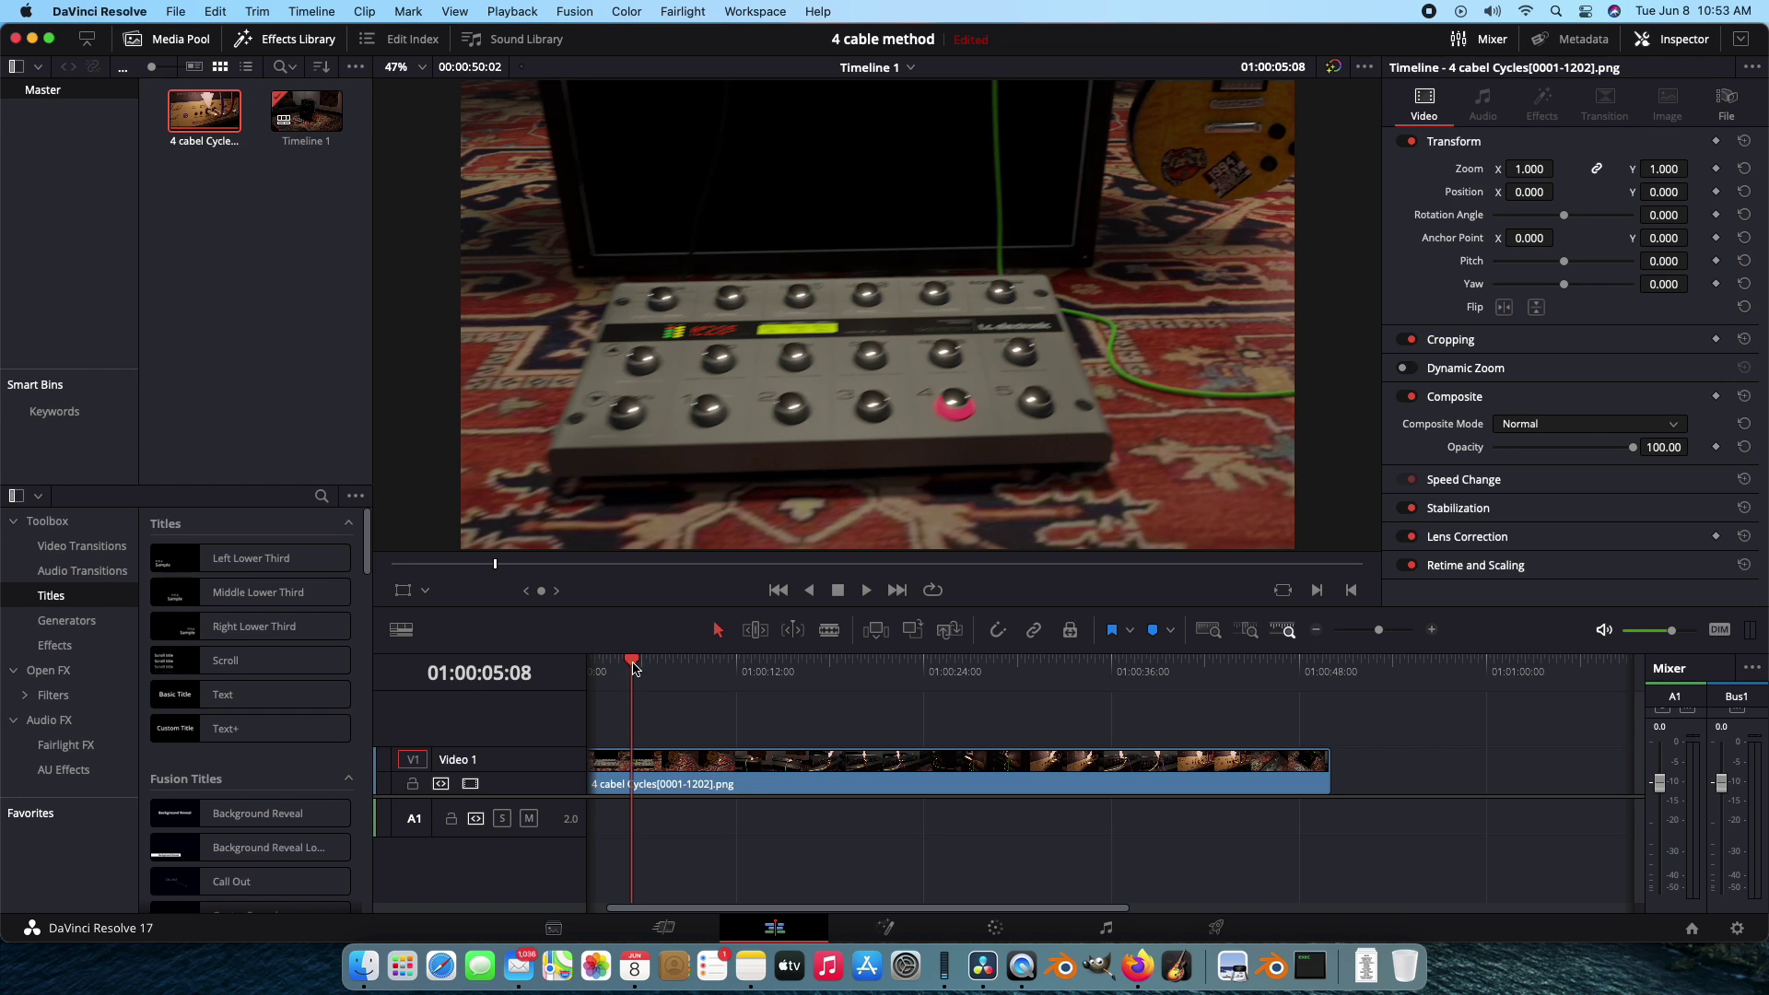
pyautogui.moveTo(634, 668); pyautogui.dragTo(733, 673)
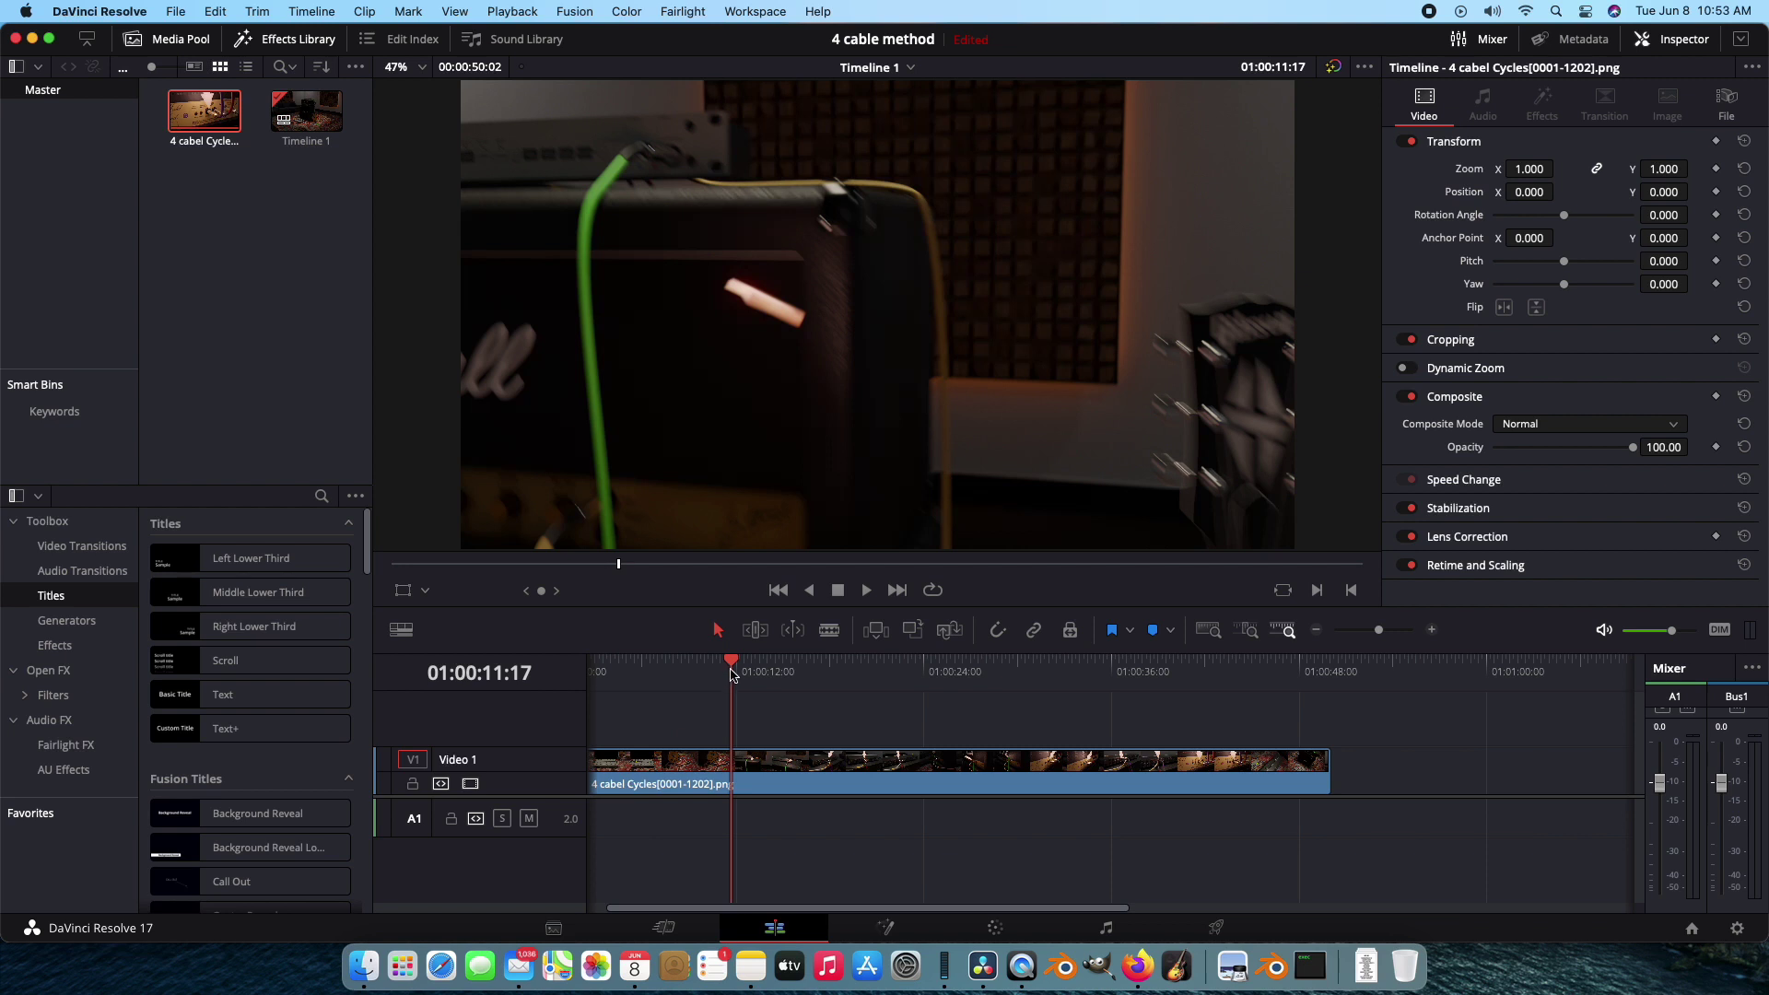
pyautogui.moveTo(733, 675); pyautogui.dragTo(1062, 682)
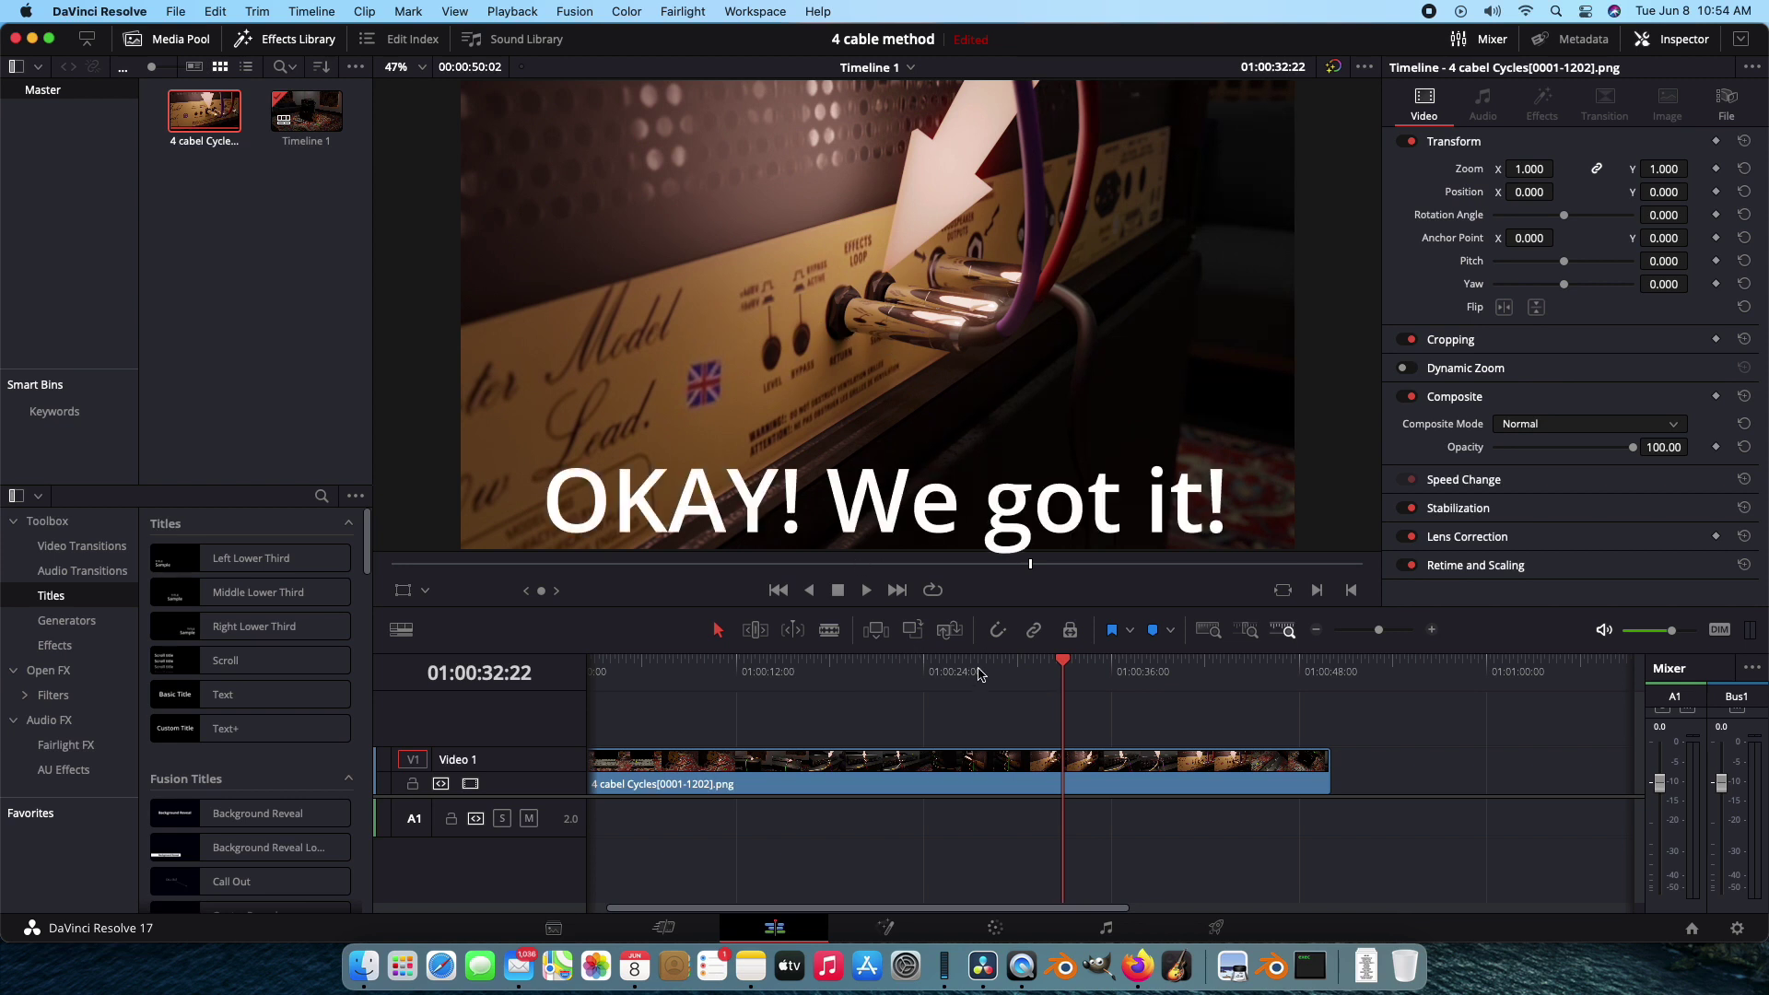
# Scrub through the guitar and interface shots up to the amp cable close-ups, resting at 01:00:31:05
pyautogui.moveTo(980, 674); pyautogui.dragTo(619, 687)
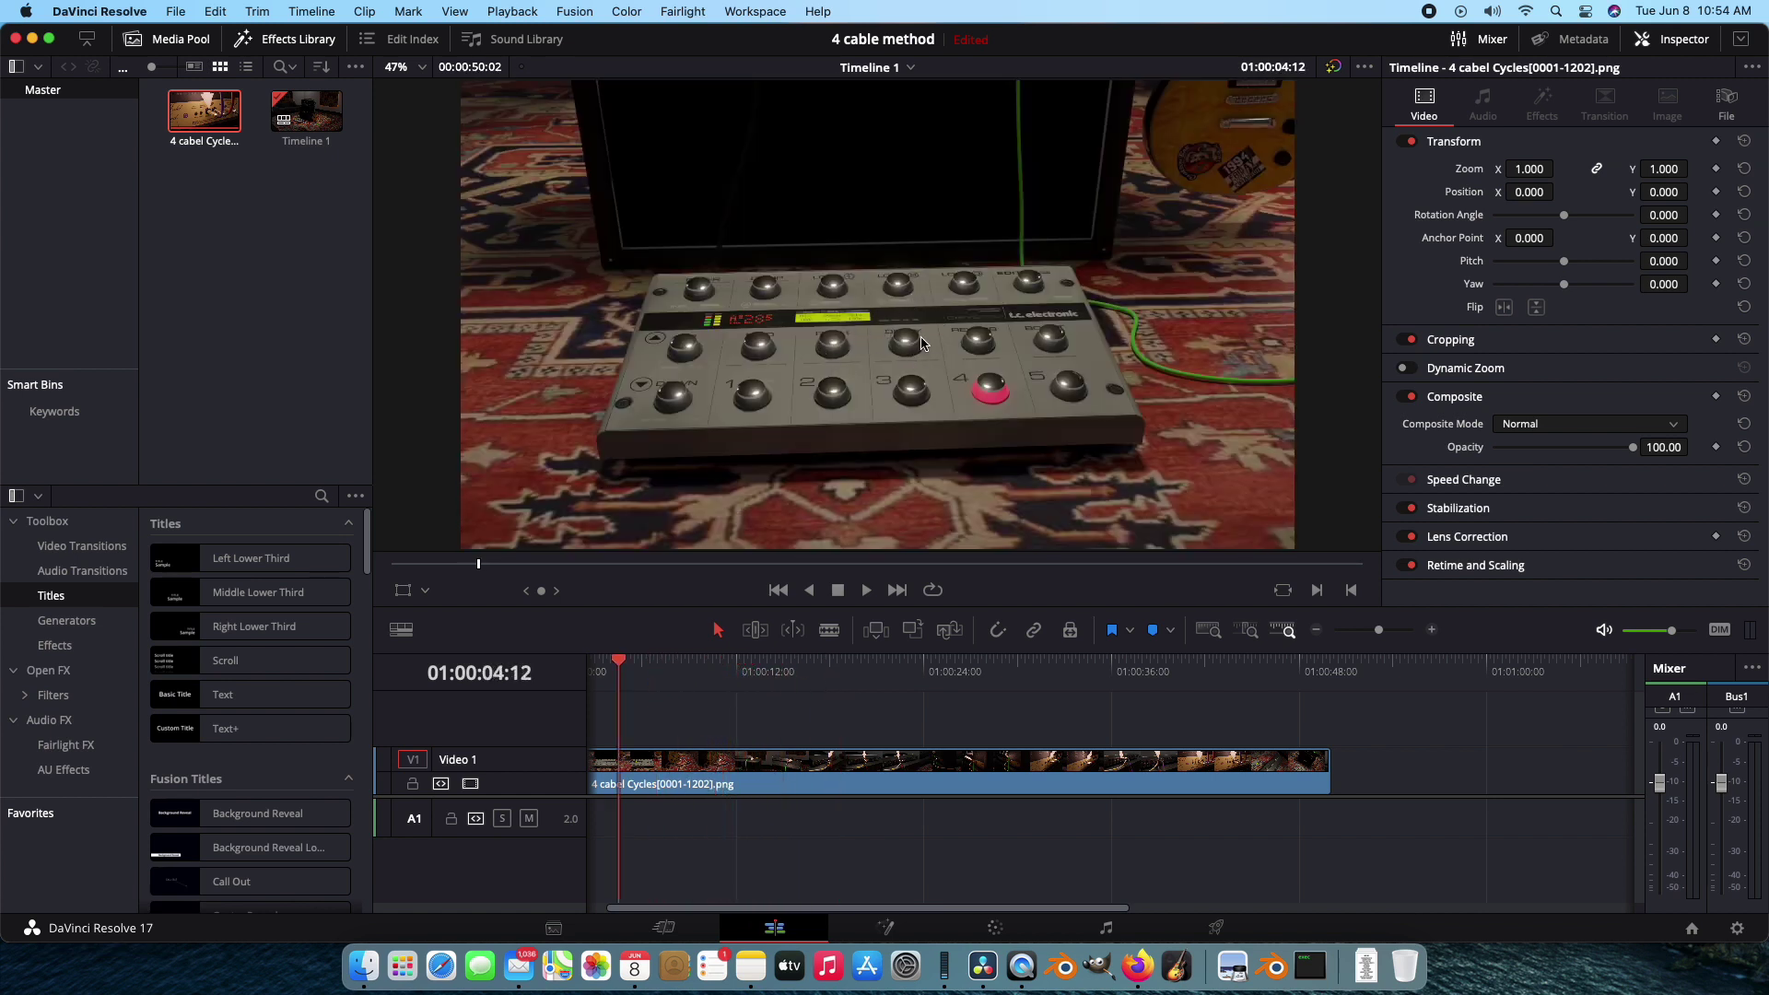
pyautogui.moveTo(619, 673); pyautogui.dragTo(830, 674)
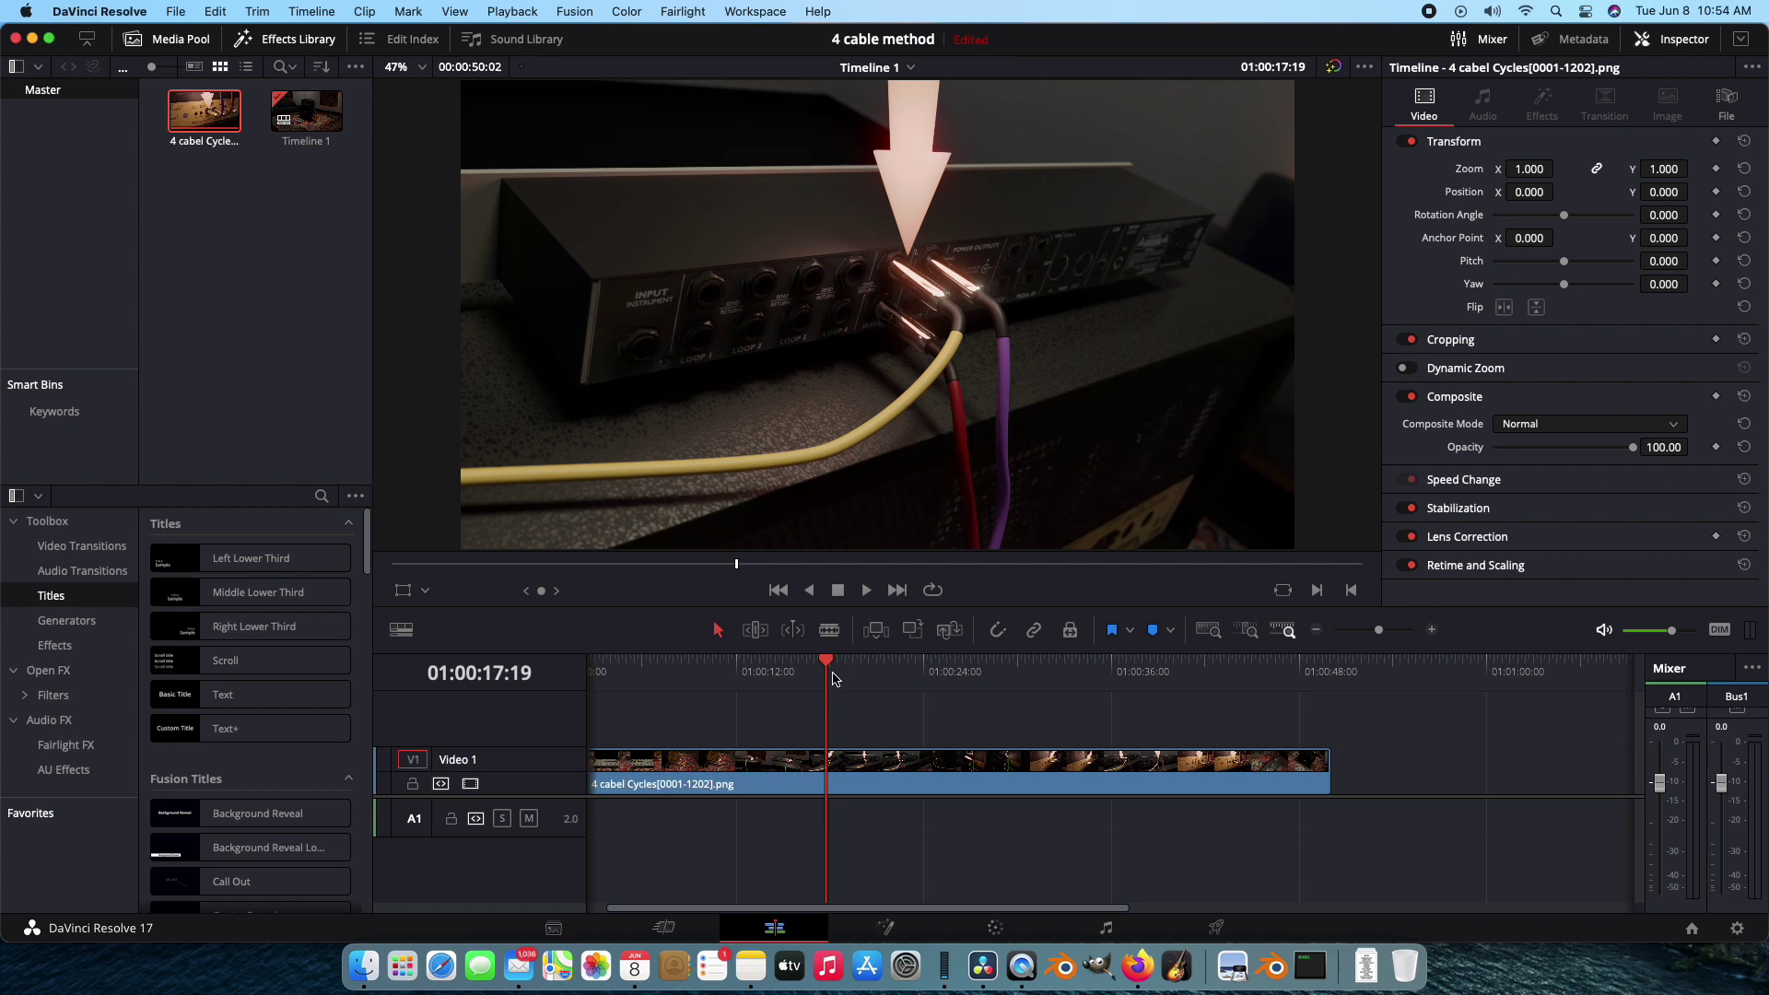
pyautogui.moveTo(826, 668); pyautogui.dragTo(872, 674)
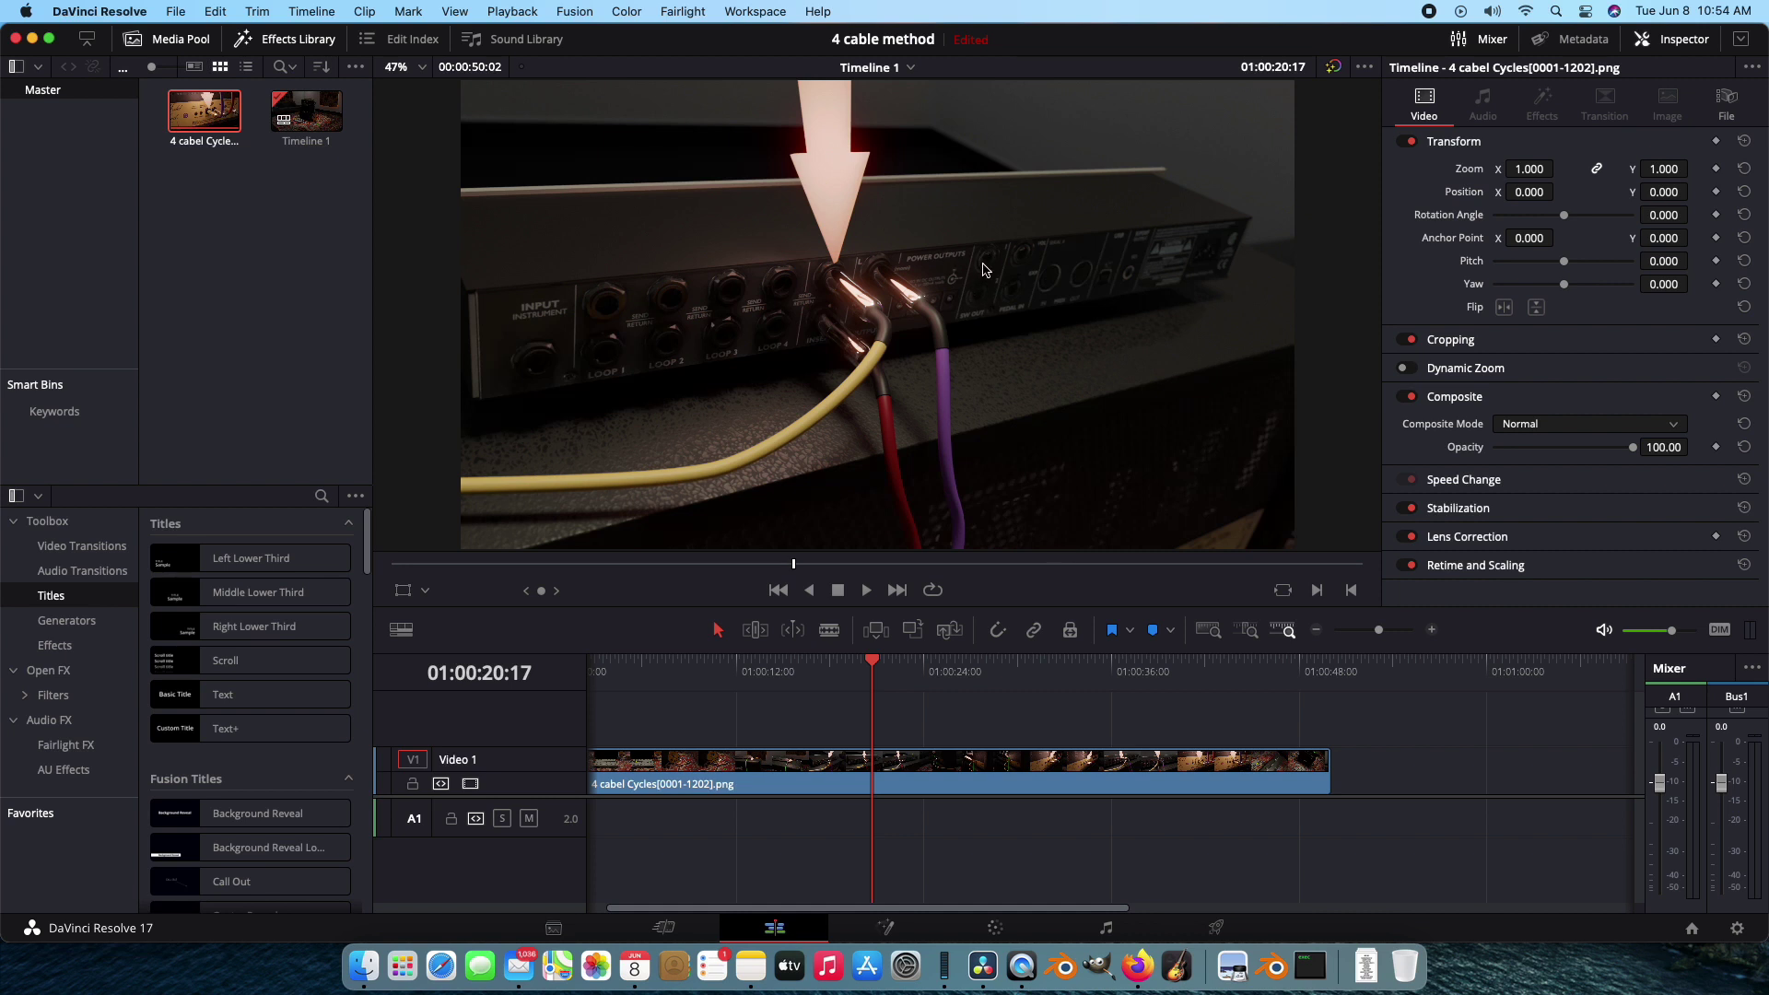
pyautogui.moveTo(873, 673); pyautogui.dragTo(607, 677)
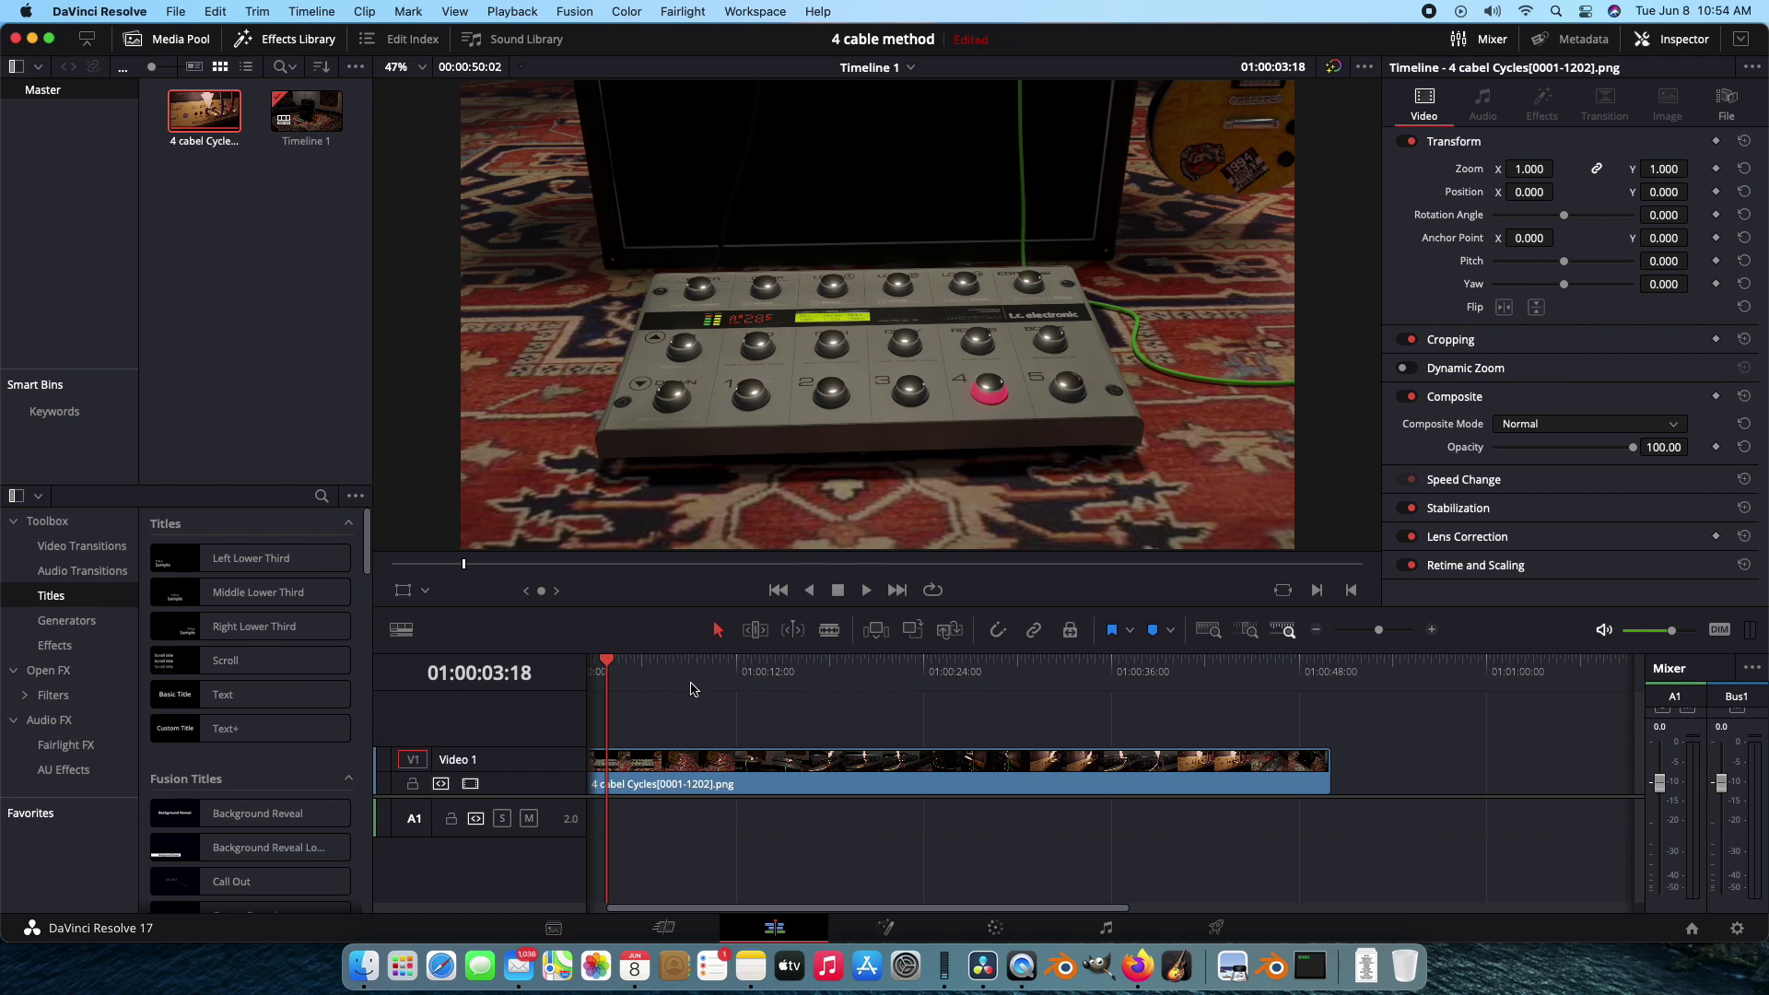
pyautogui.click(651, 673)
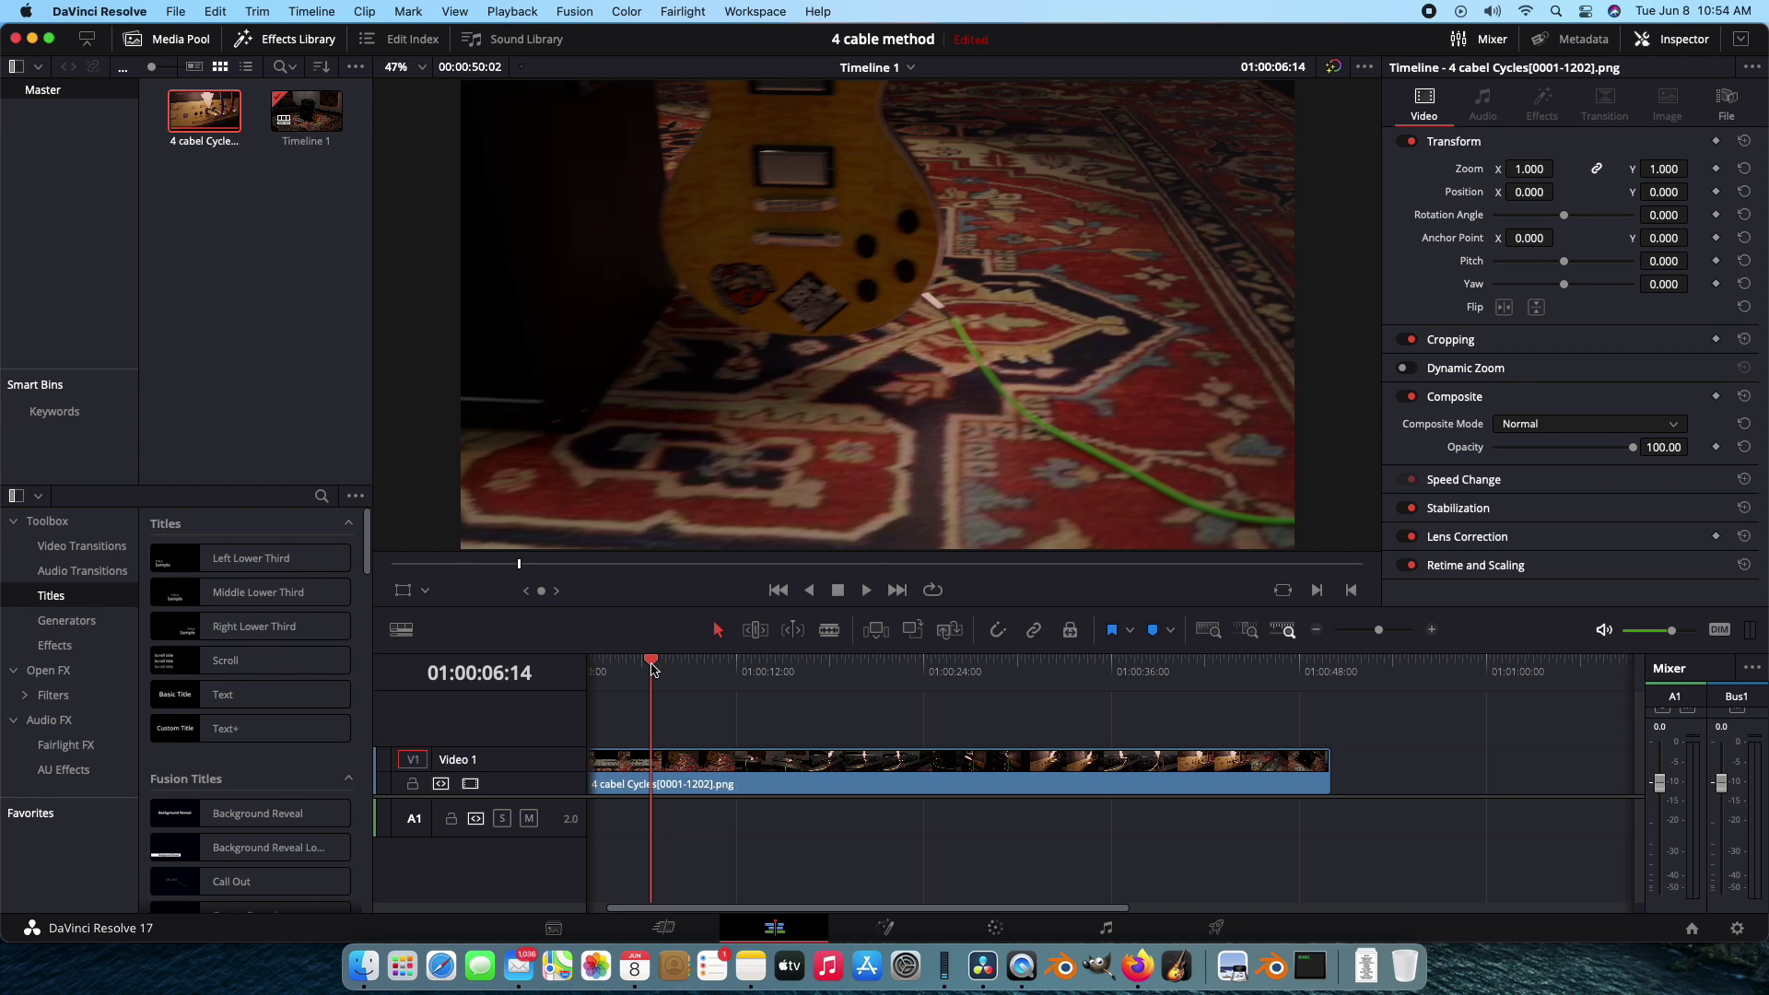
pyautogui.moveTo(651, 673); pyautogui.dragTo(614, 675)
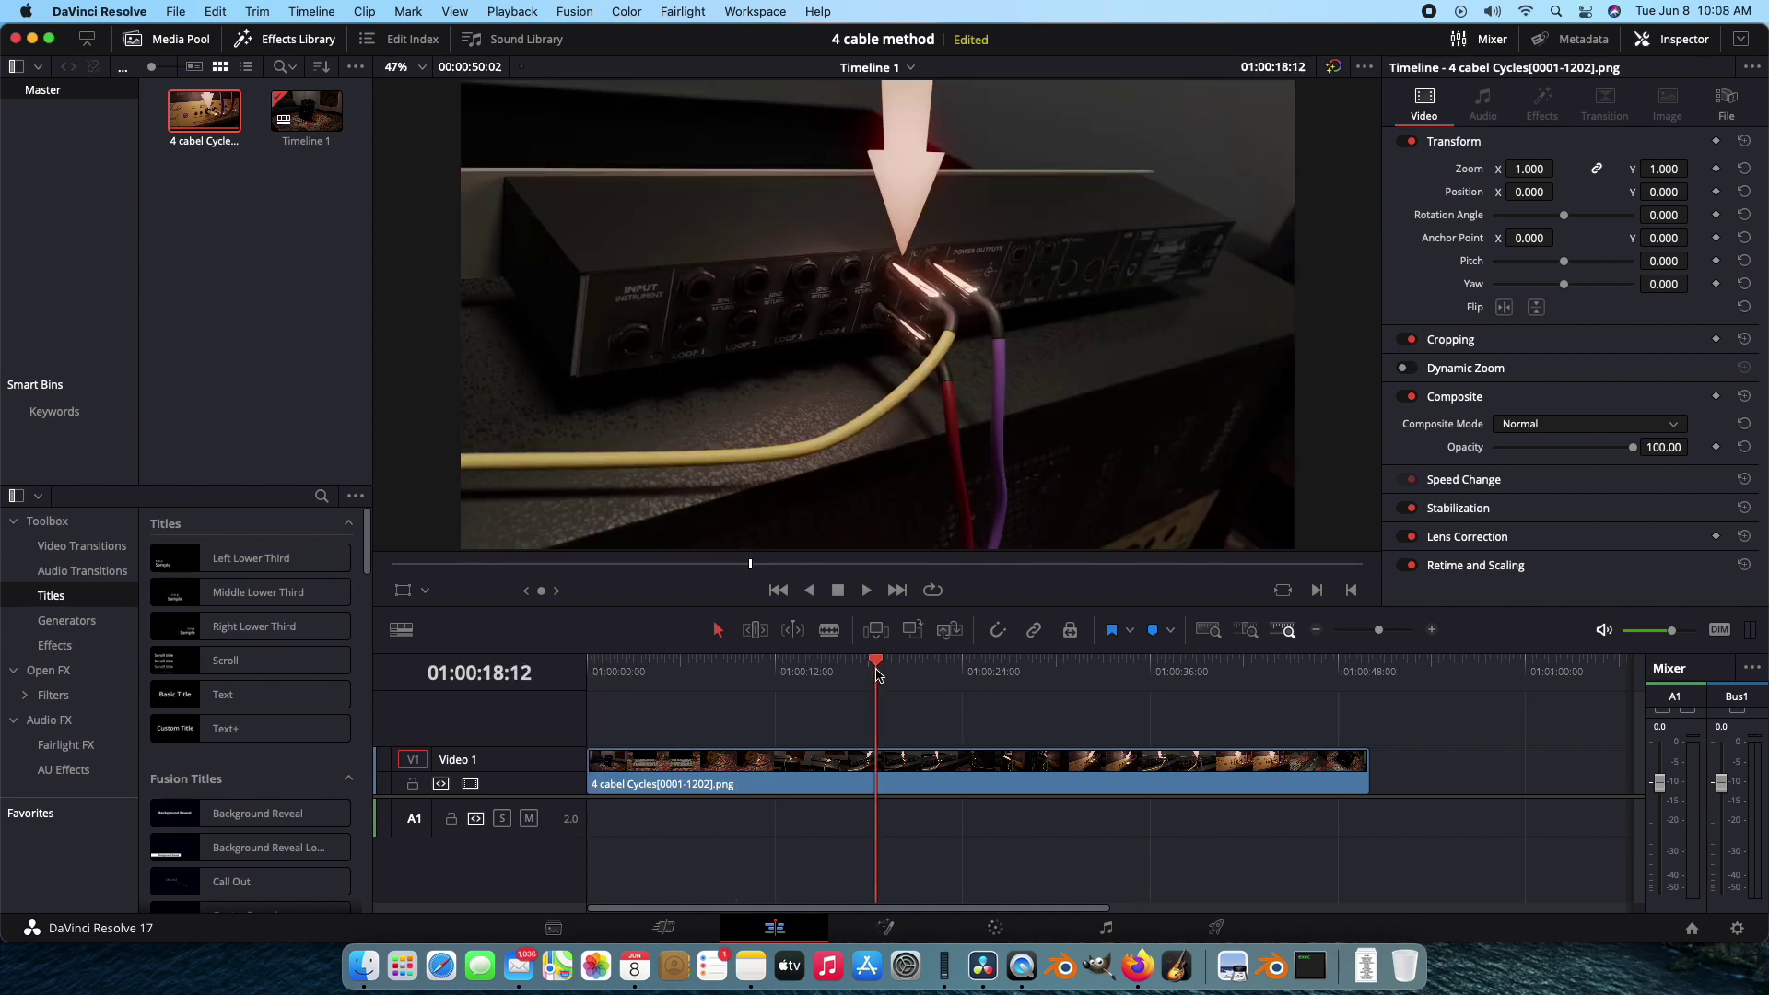
pyautogui.moveTo(876, 673); pyautogui.dragTo(949, 672)
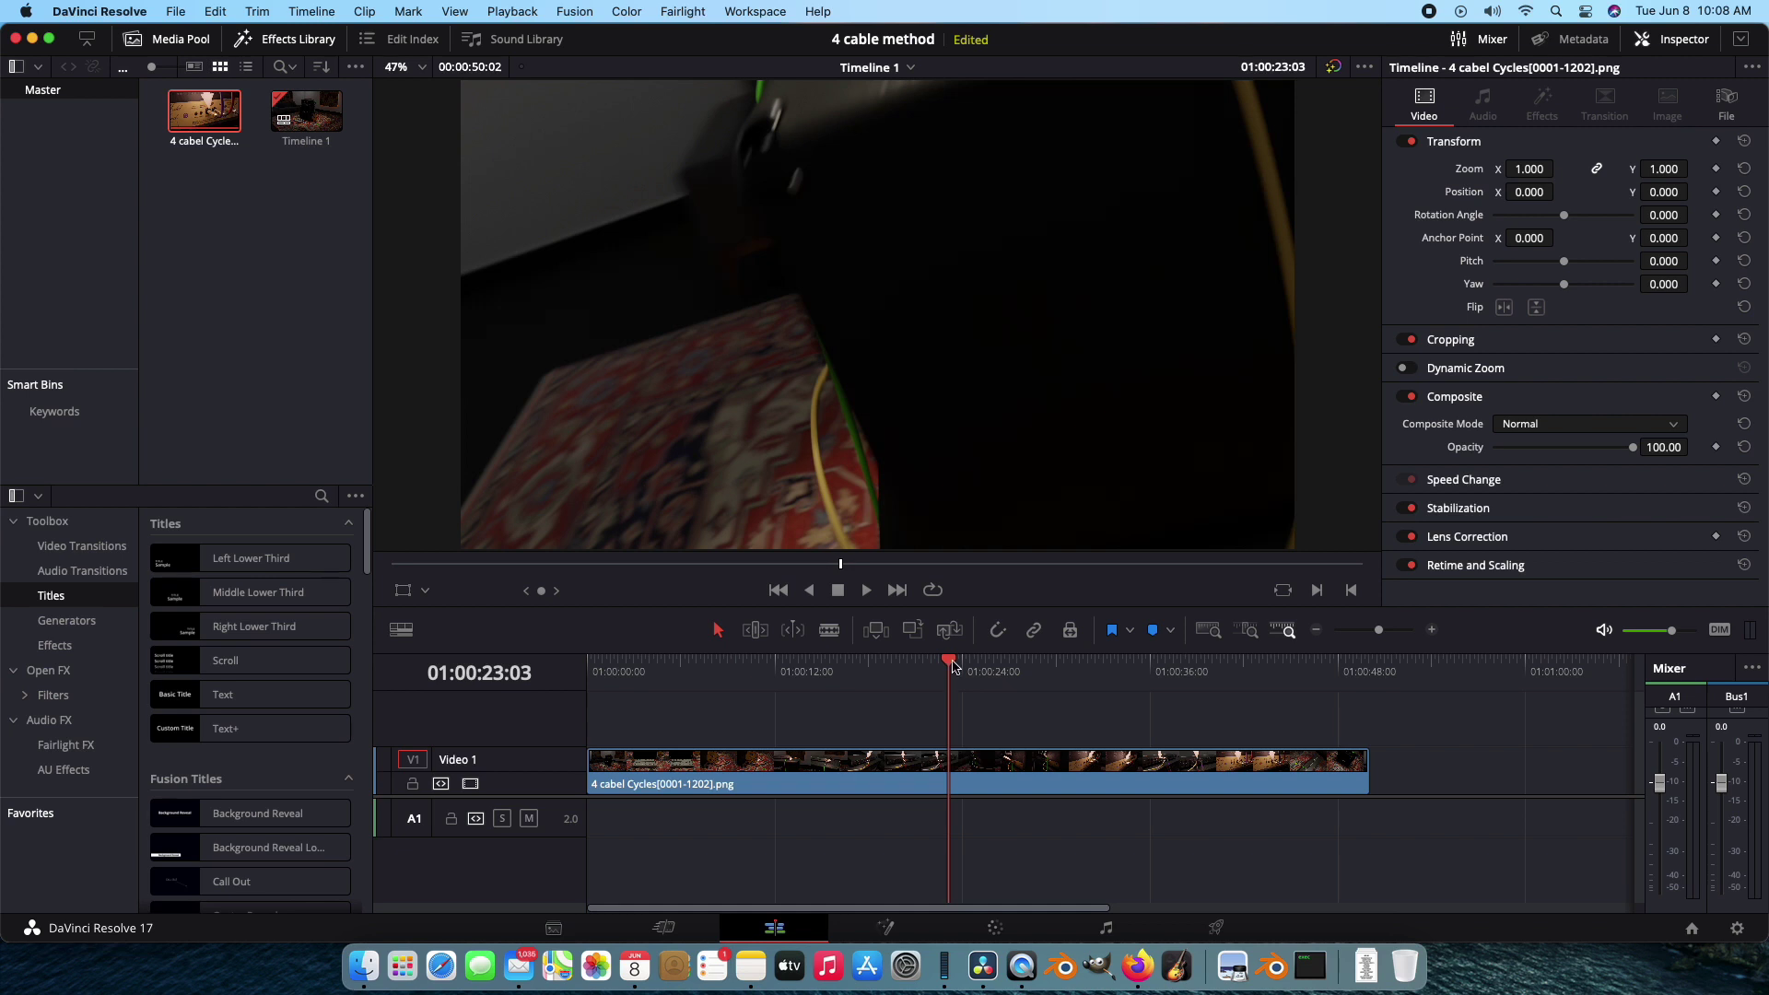
pyautogui.moveTo(950, 664); pyautogui.dragTo(1072, 665)
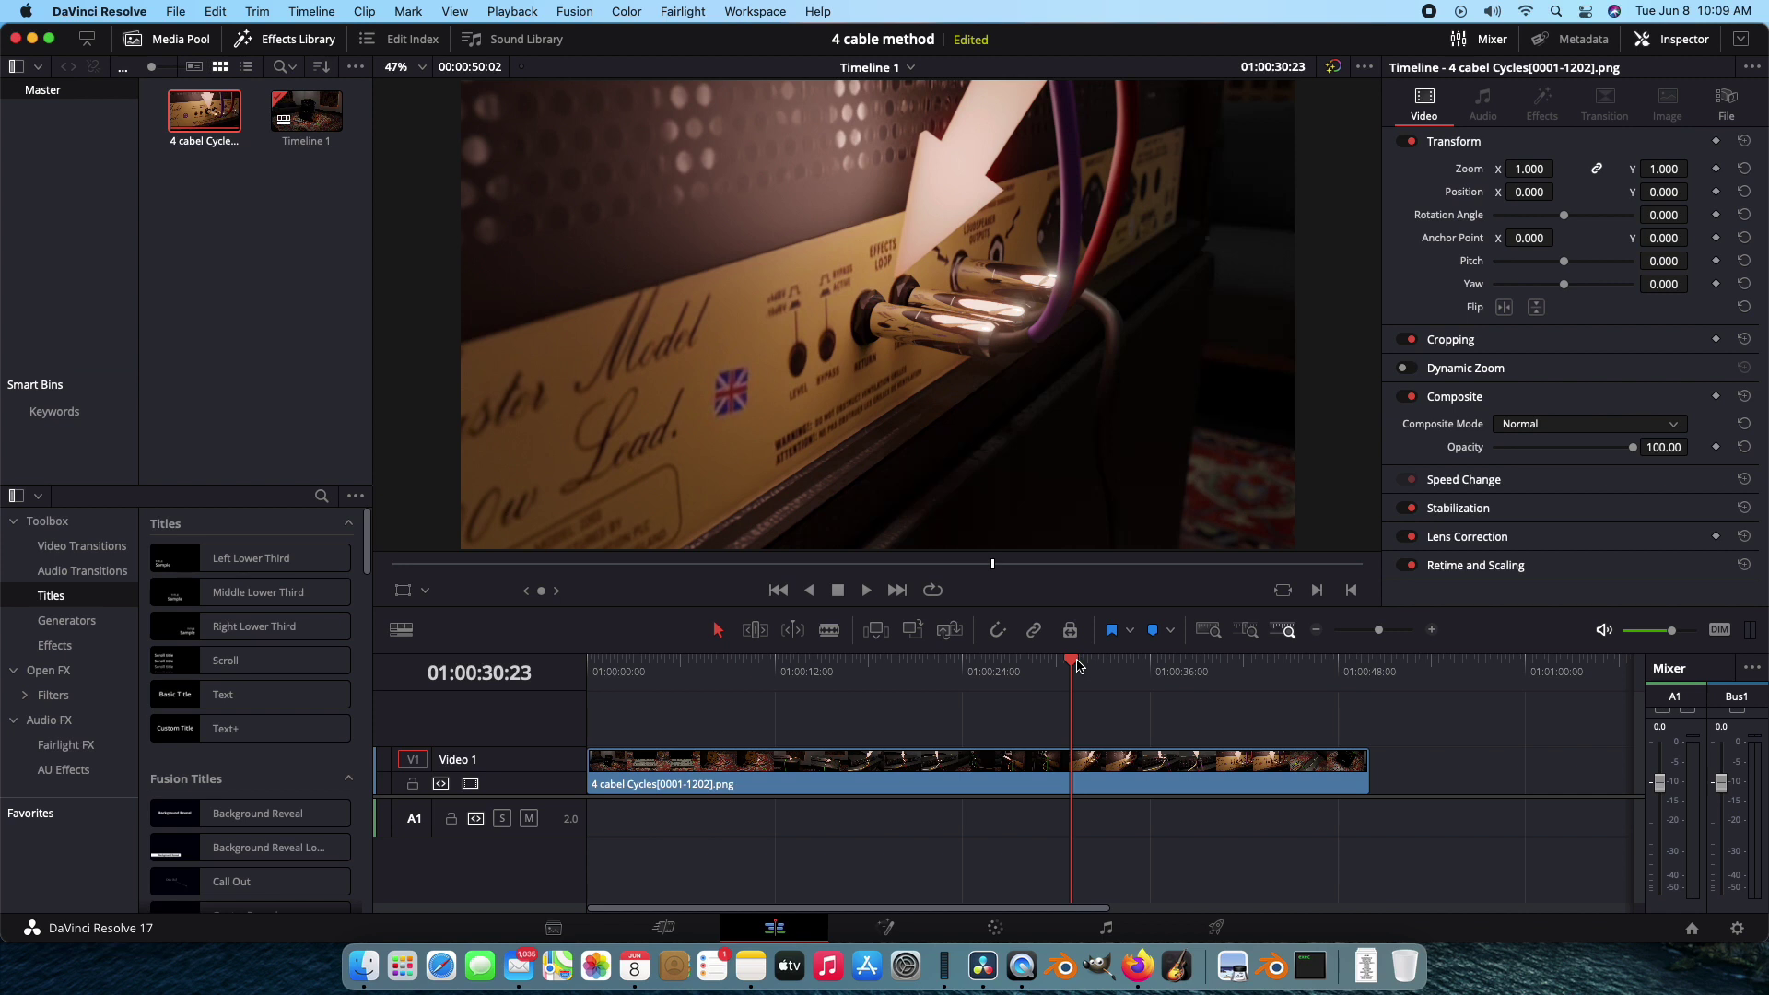
pyautogui.moveTo(1076, 665)
pyautogui.mouseDown()
pyautogui.moveTo(1183, 666)
pyautogui.moveTo(1012, 660)
pyautogui.moveTo(1075, 660)
pyautogui.mouseUp()
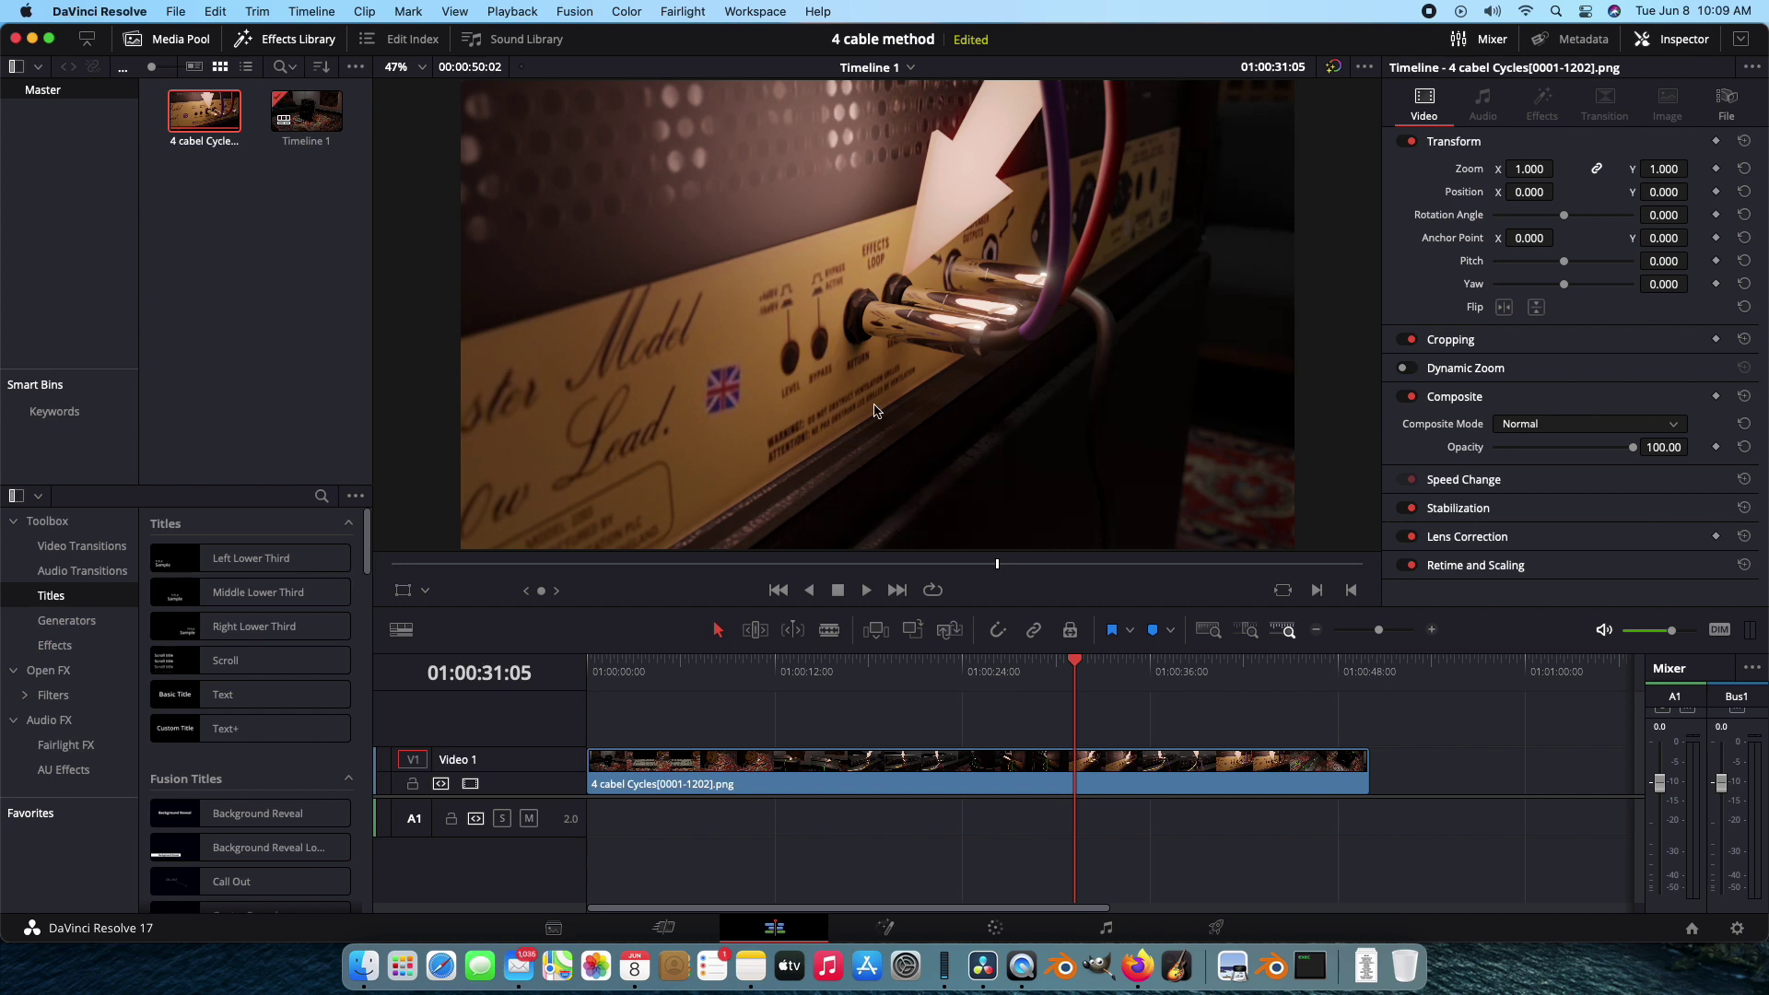
# Preview the 01:00:27–01:00:37 rear-panel cable shots, then return to the pedalboard at 01:00:05:04
pyautogui.click(1017, 665)
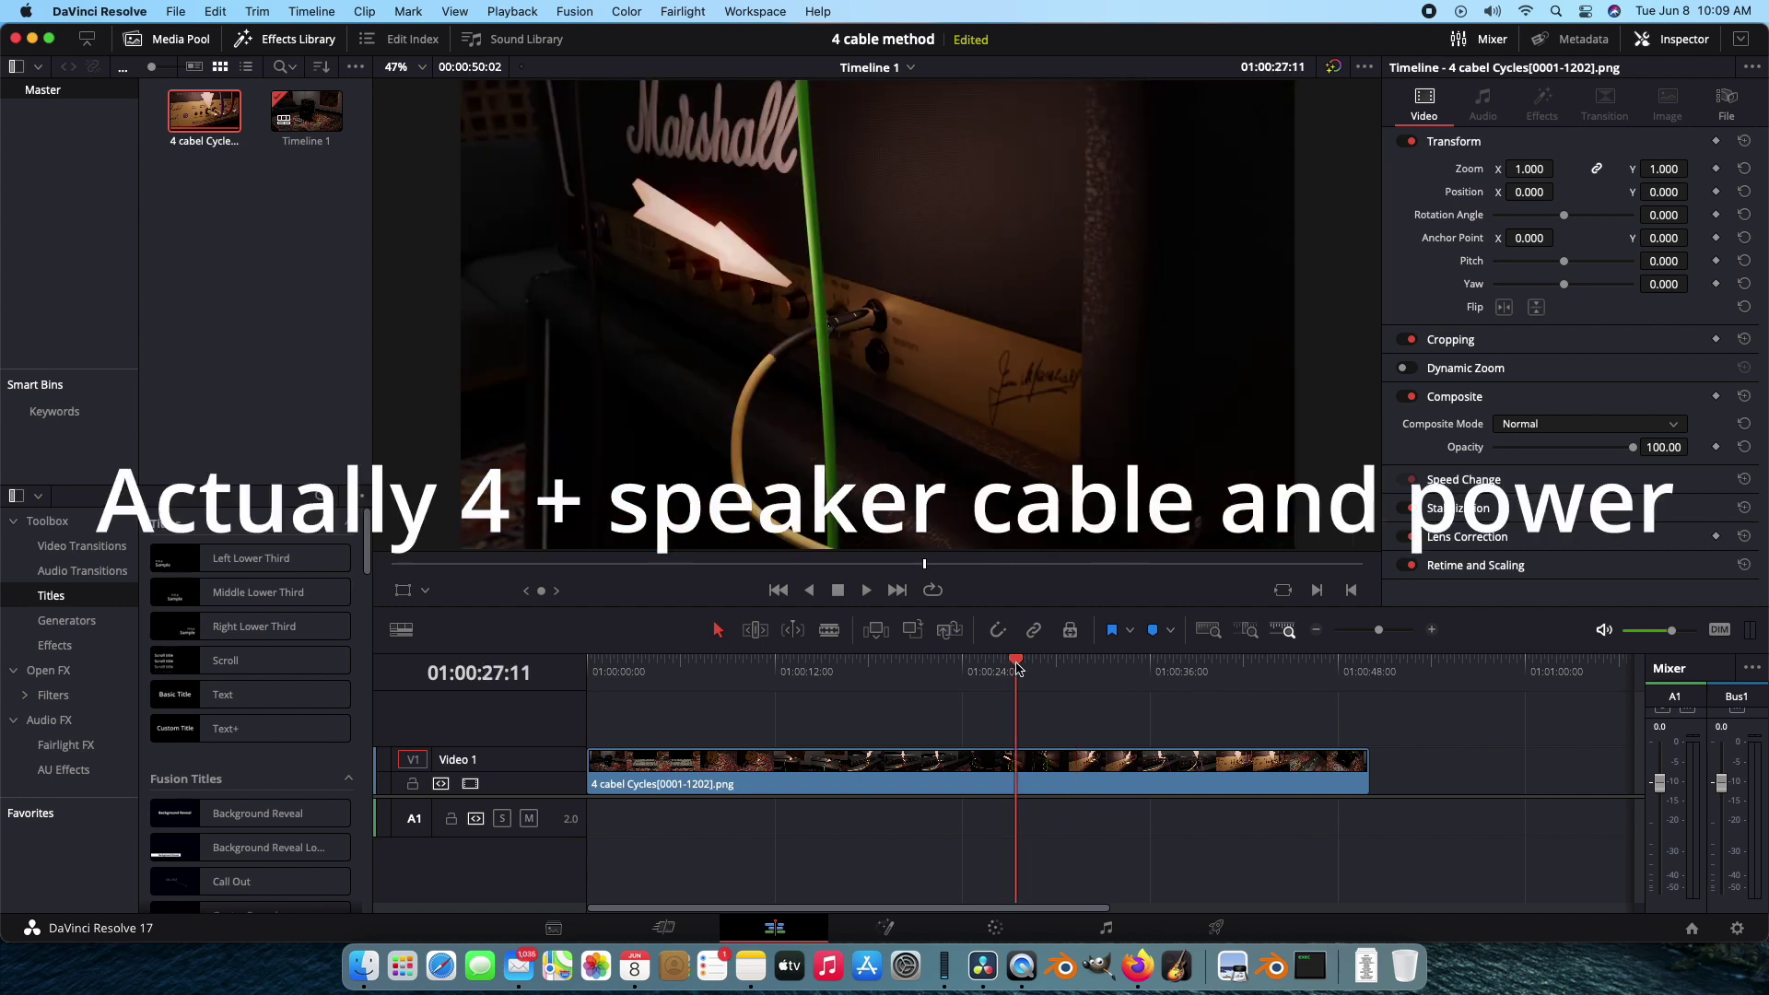
pyautogui.moveTo(1017, 665); pyautogui.dragTo(1140, 664)
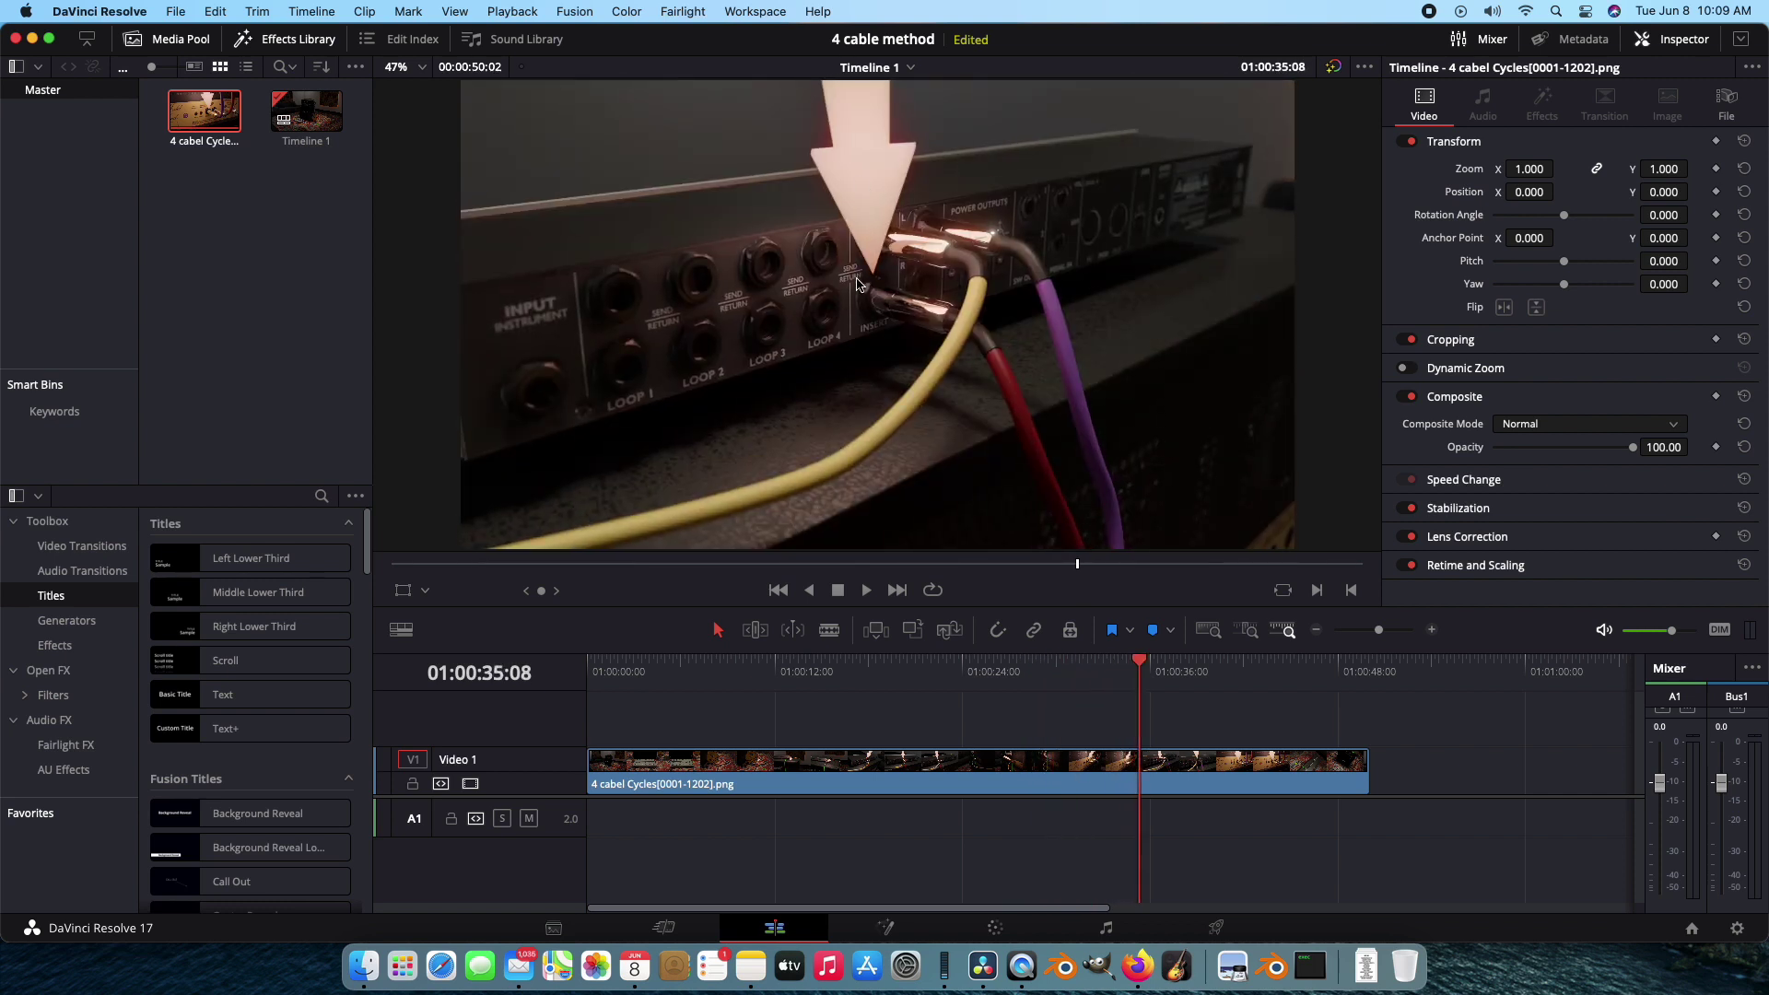
pyautogui.moveTo(1147, 663); pyautogui.dragTo(664, 683)
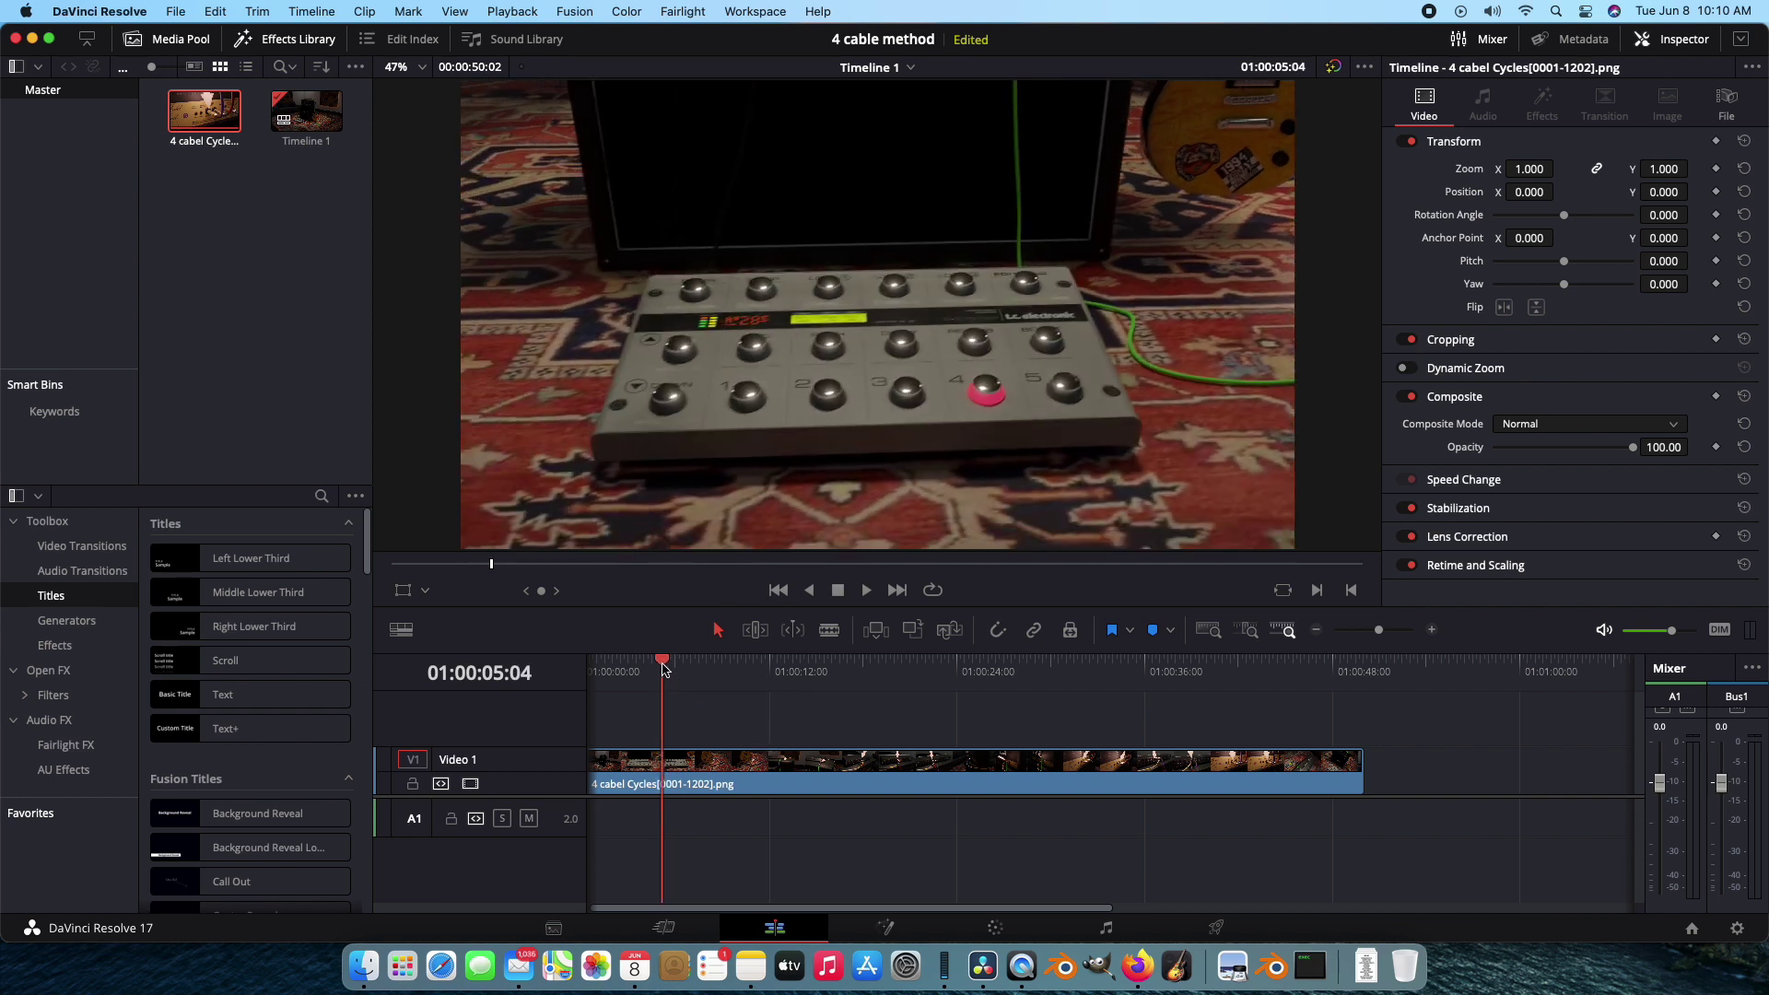
pyautogui.moveTo(664, 670)
pyautogui.mouseDown()
pyautogui.moveTo(639, 670)
pyautogui.moveTo(668, 670)
pyautogui.mouseUp()
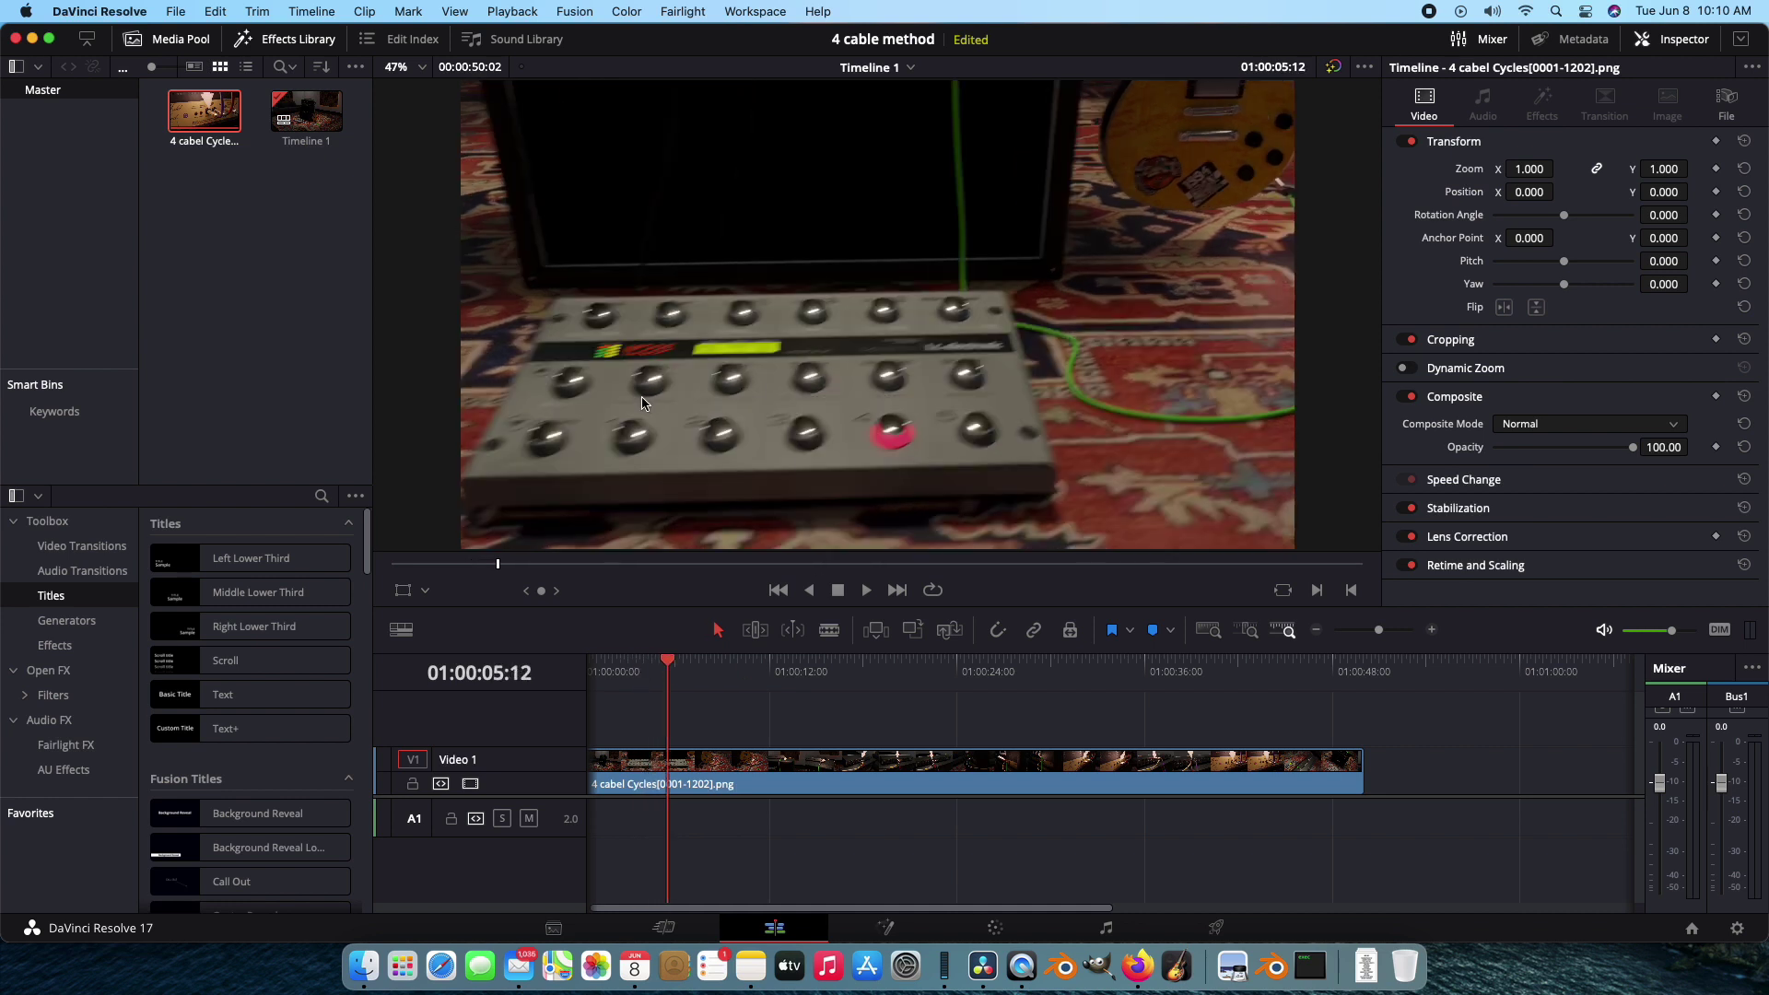
pyautogui.moveTo(674, 665); pyautogui.dragTo(658, 670)
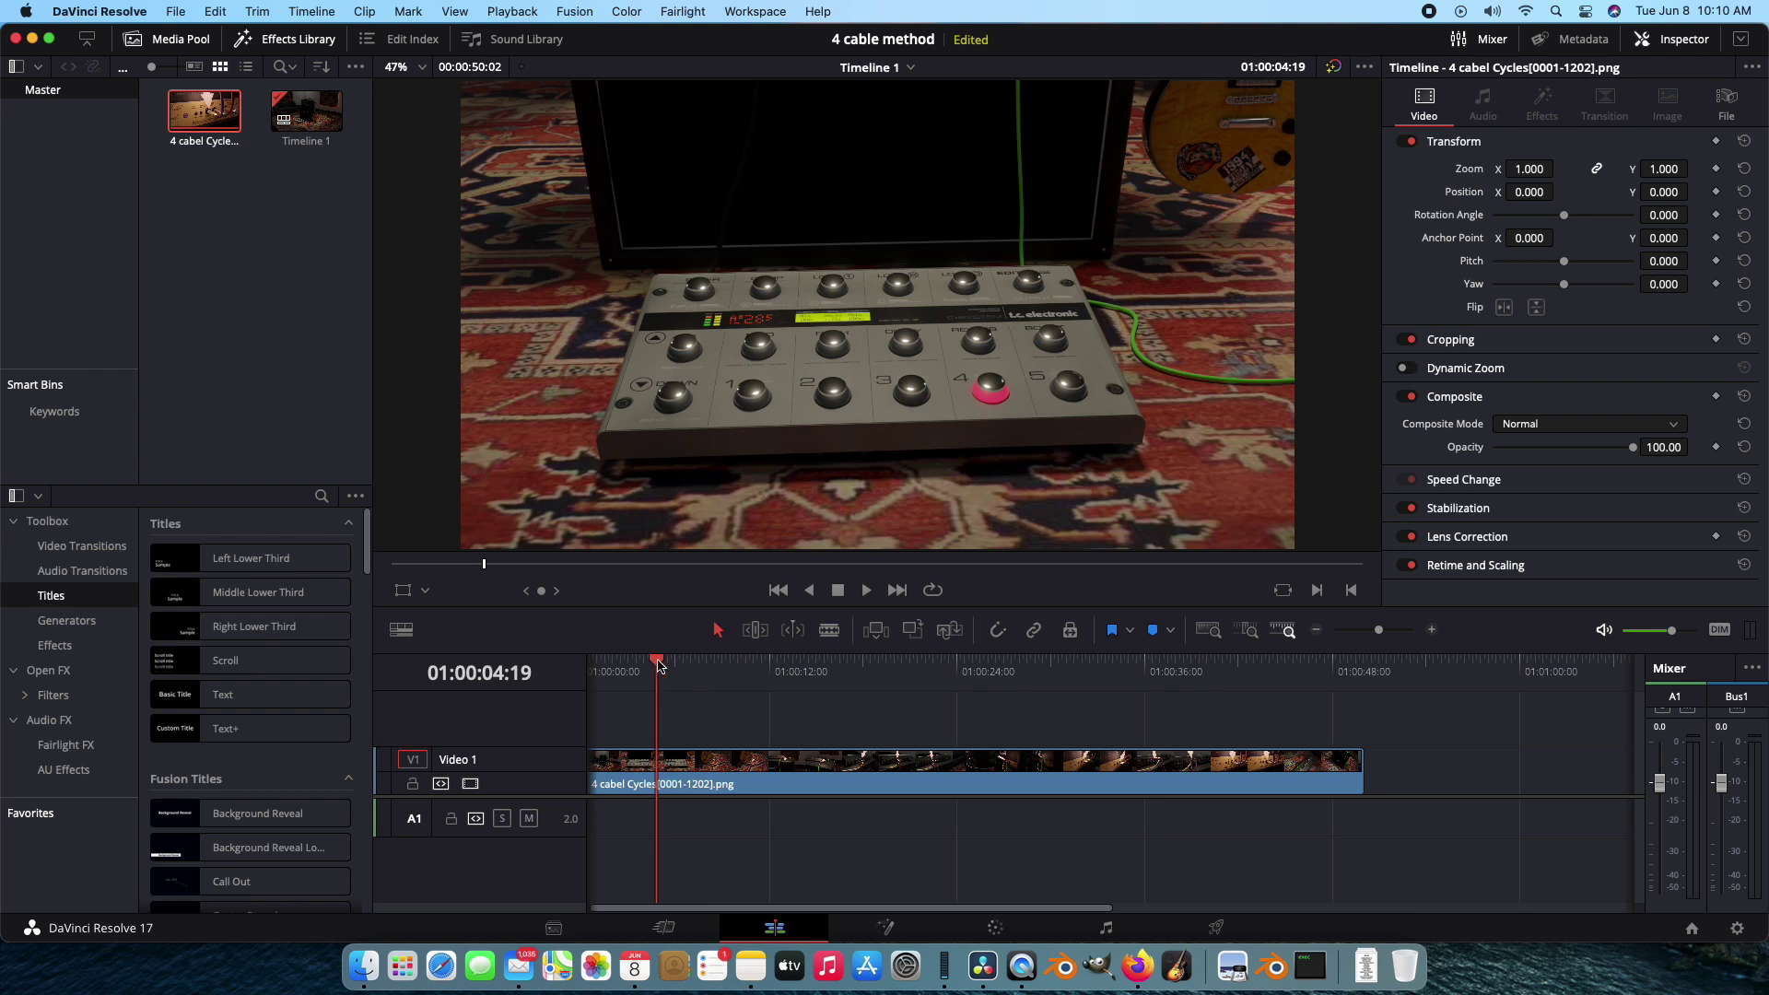
pyautogui.moveTo(659, 663)
pyautogui.mouseDown()
pyautogui.moveTo(846, 668)
pyautogui.moveTo(634, 669)
pyautogui.moveTo(675, 666)
pyautogui.moveTo(661, 667)
pyautogui.mouseUp()
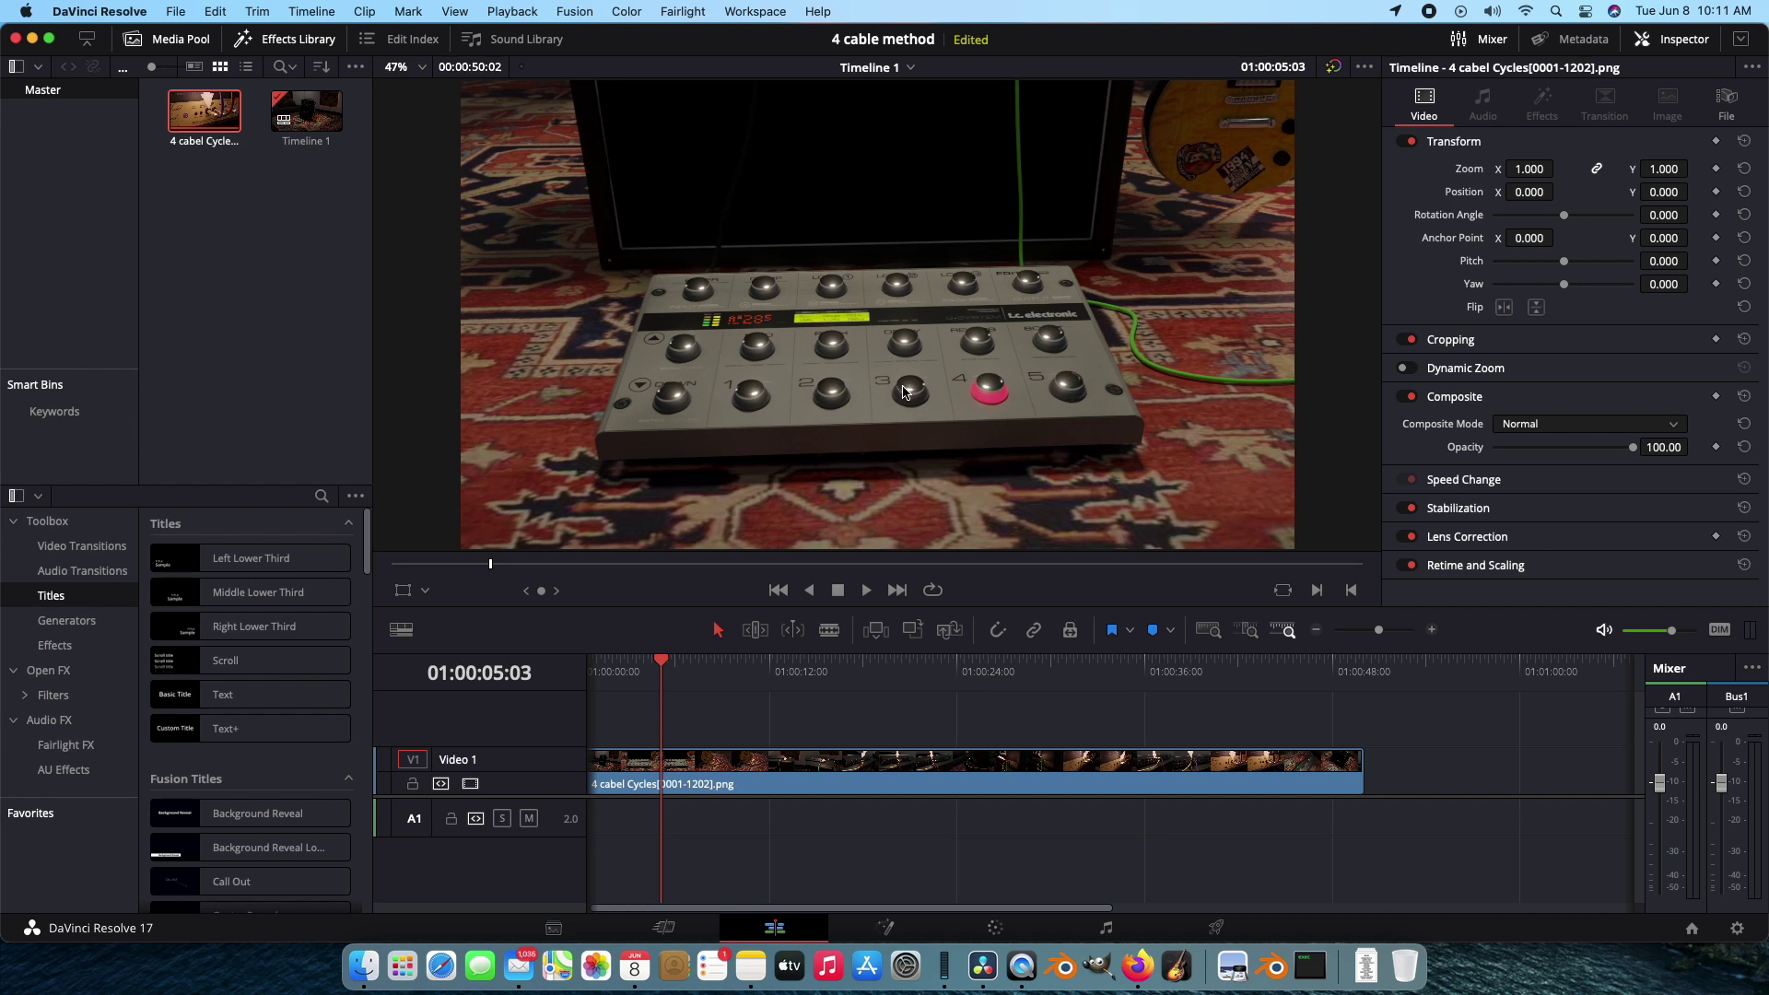
pyautogui.moveTo(661, 674); pyautogui.dragTo(900, 679)
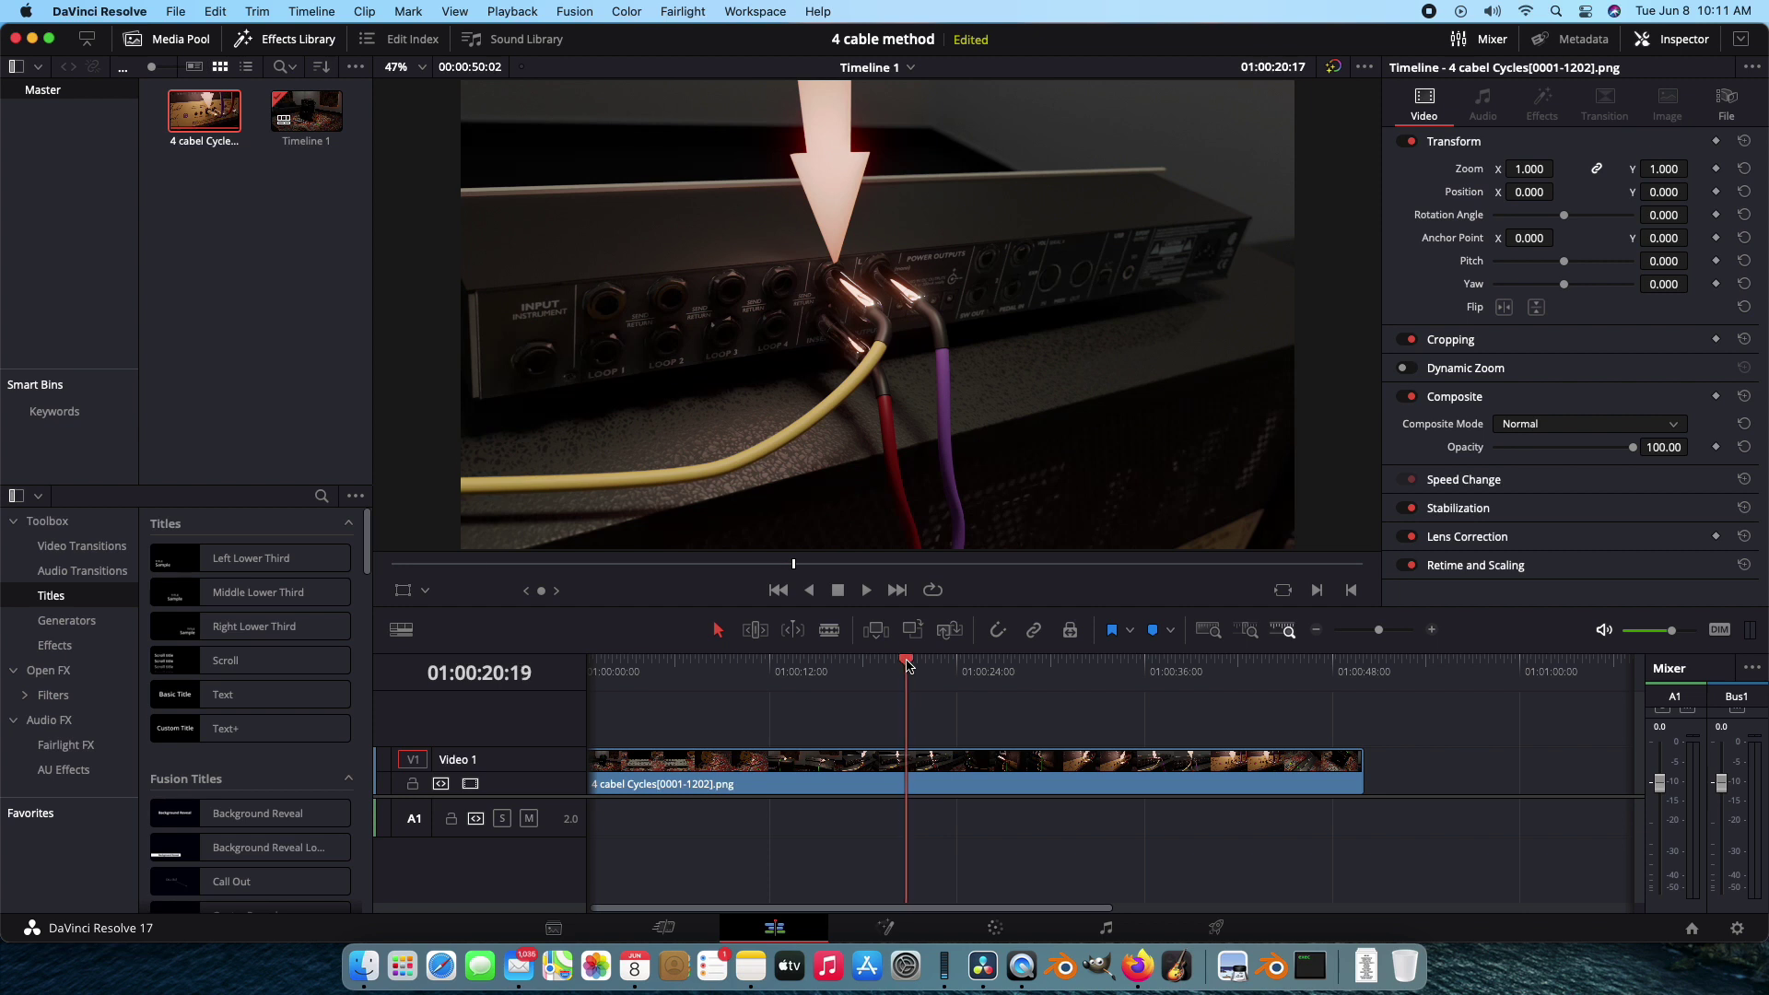
pyautogui.moveTo(908, 665); pyautogui.dragTo(1073, 660)
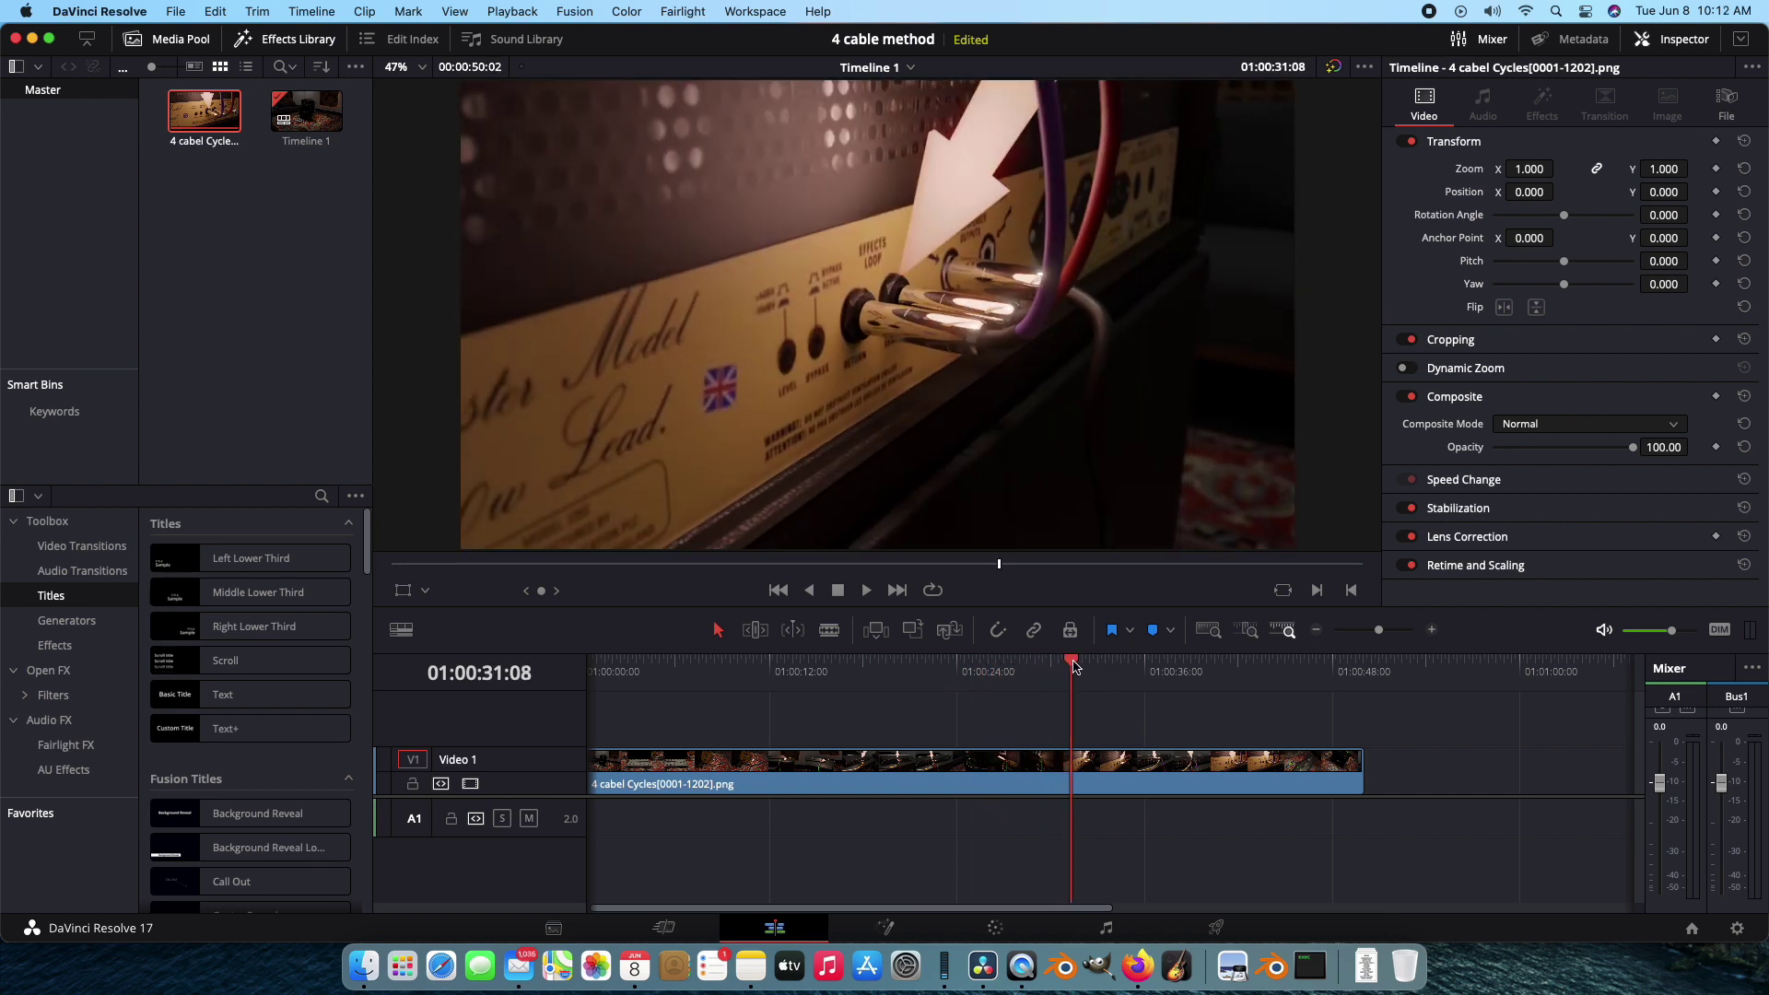
pyautogui.moveTo(1074, 665); pyautogui.dragTo(633, 664)
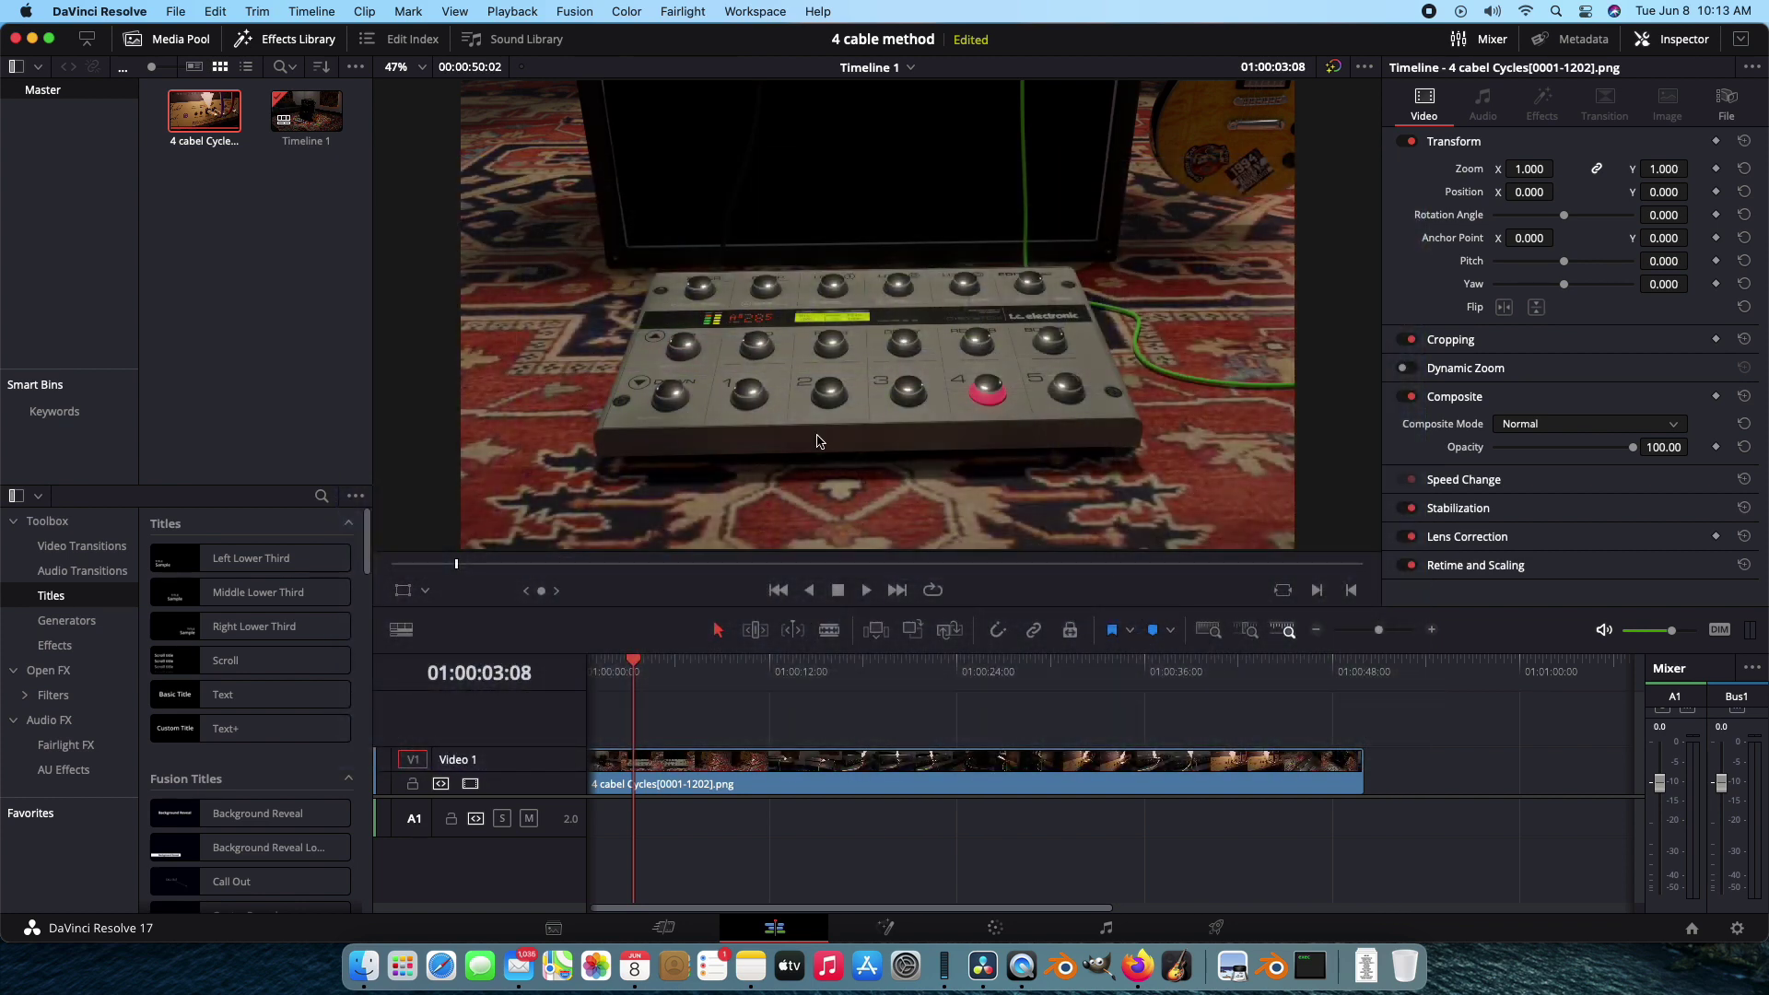
# Scrub the opening rack, pedalboard and guitar shots, then set the playhead to 01:00:00:00
pyautogui.moveTo(645, 668); pyautogui.dragTo(796, 670)
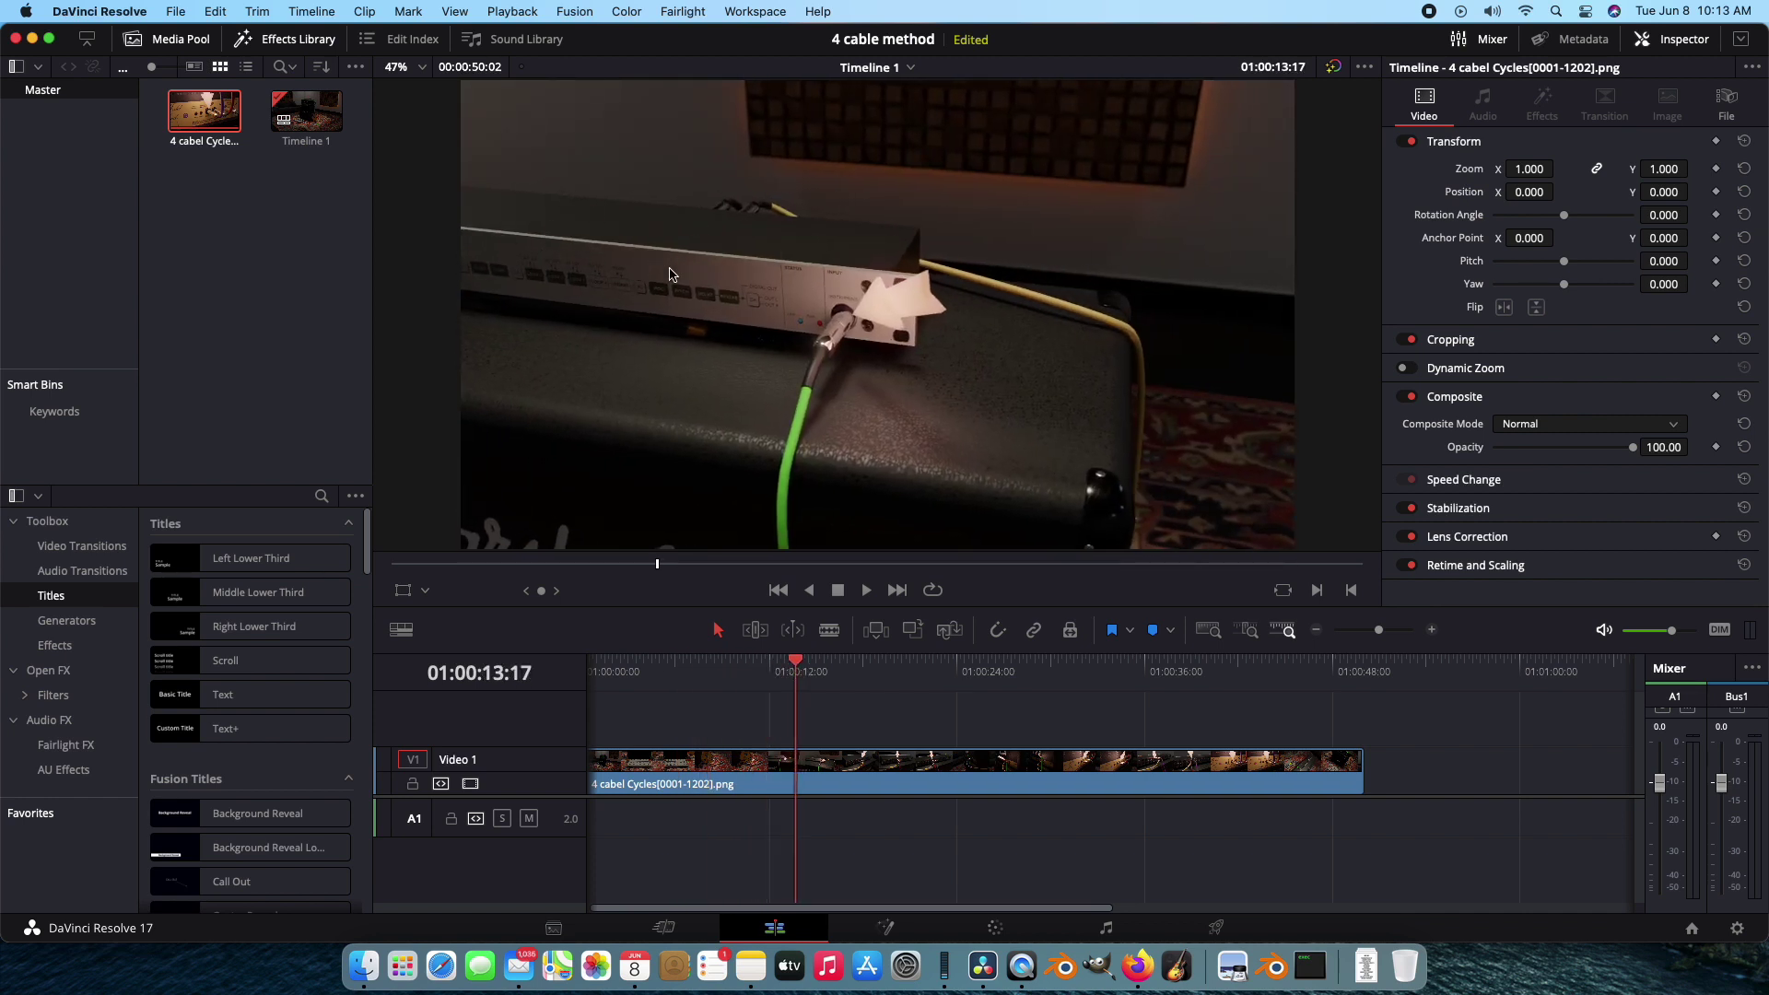
pyautogui.moveTo(801, 670); pyautogui.dragTo(660, 671)
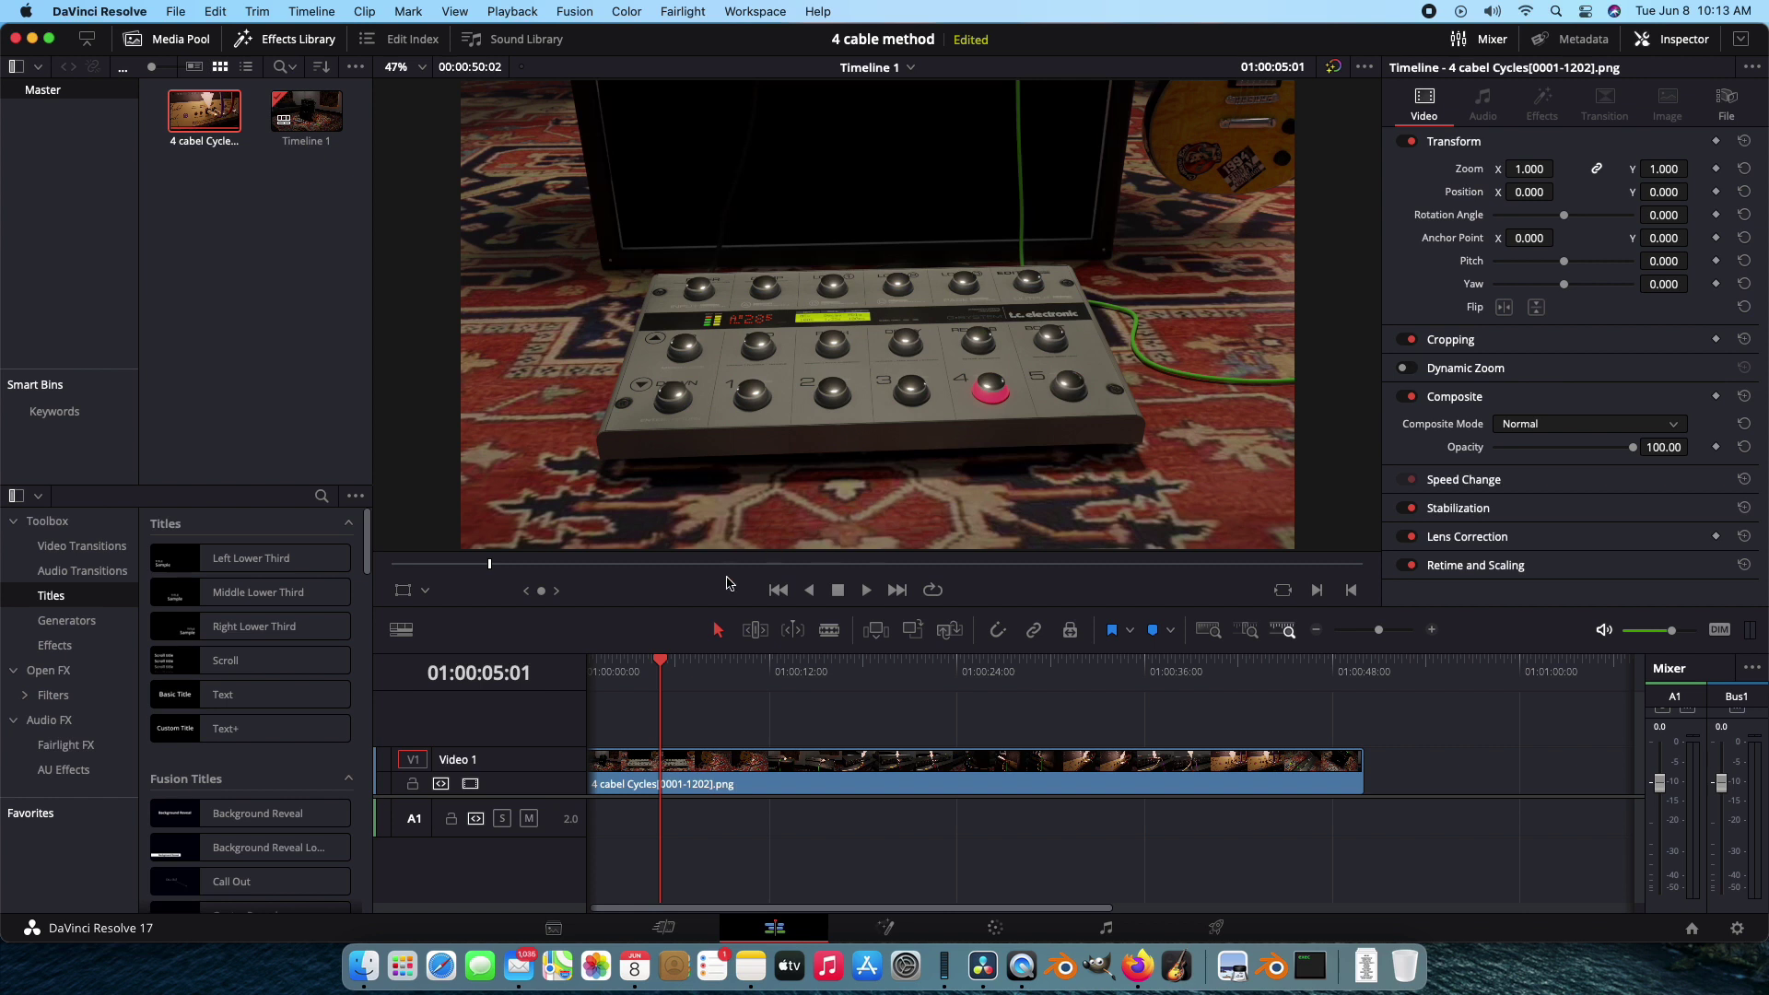
pyautogui.moveTo(700, 671); pyautogui.dragTo(648, 670)
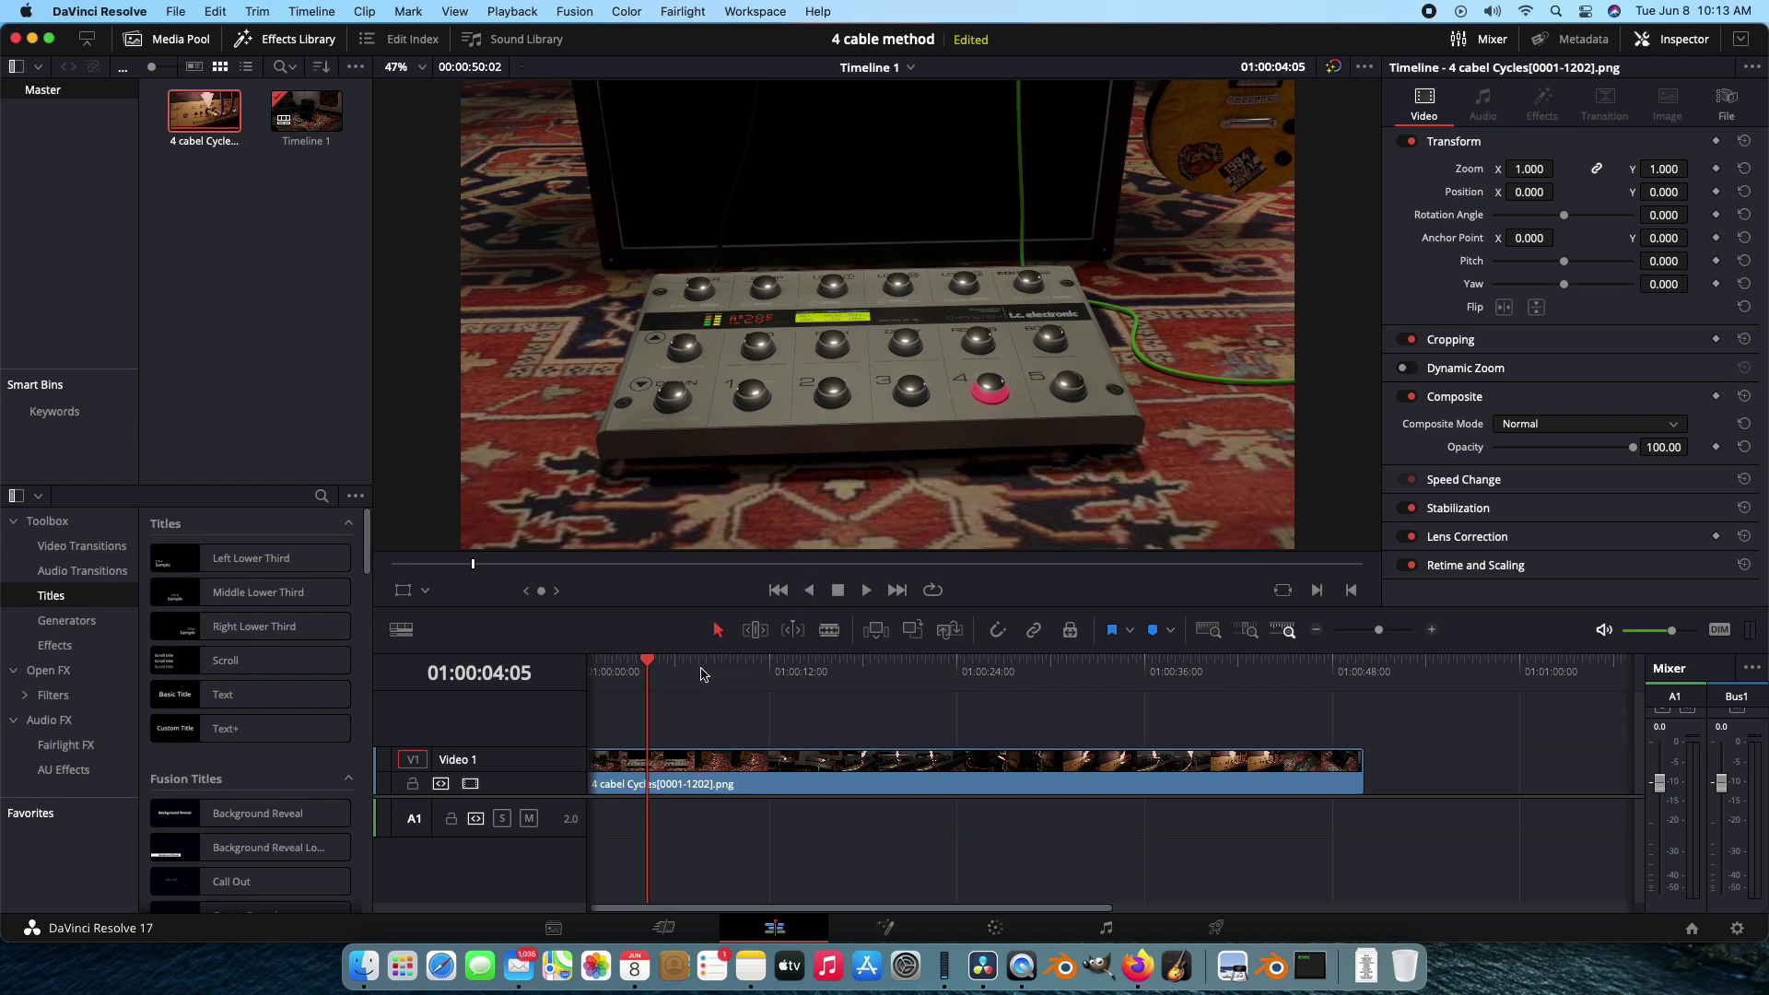
pyautogui.moveTo(672, 663); pyautogui.dragTo(587, 659)
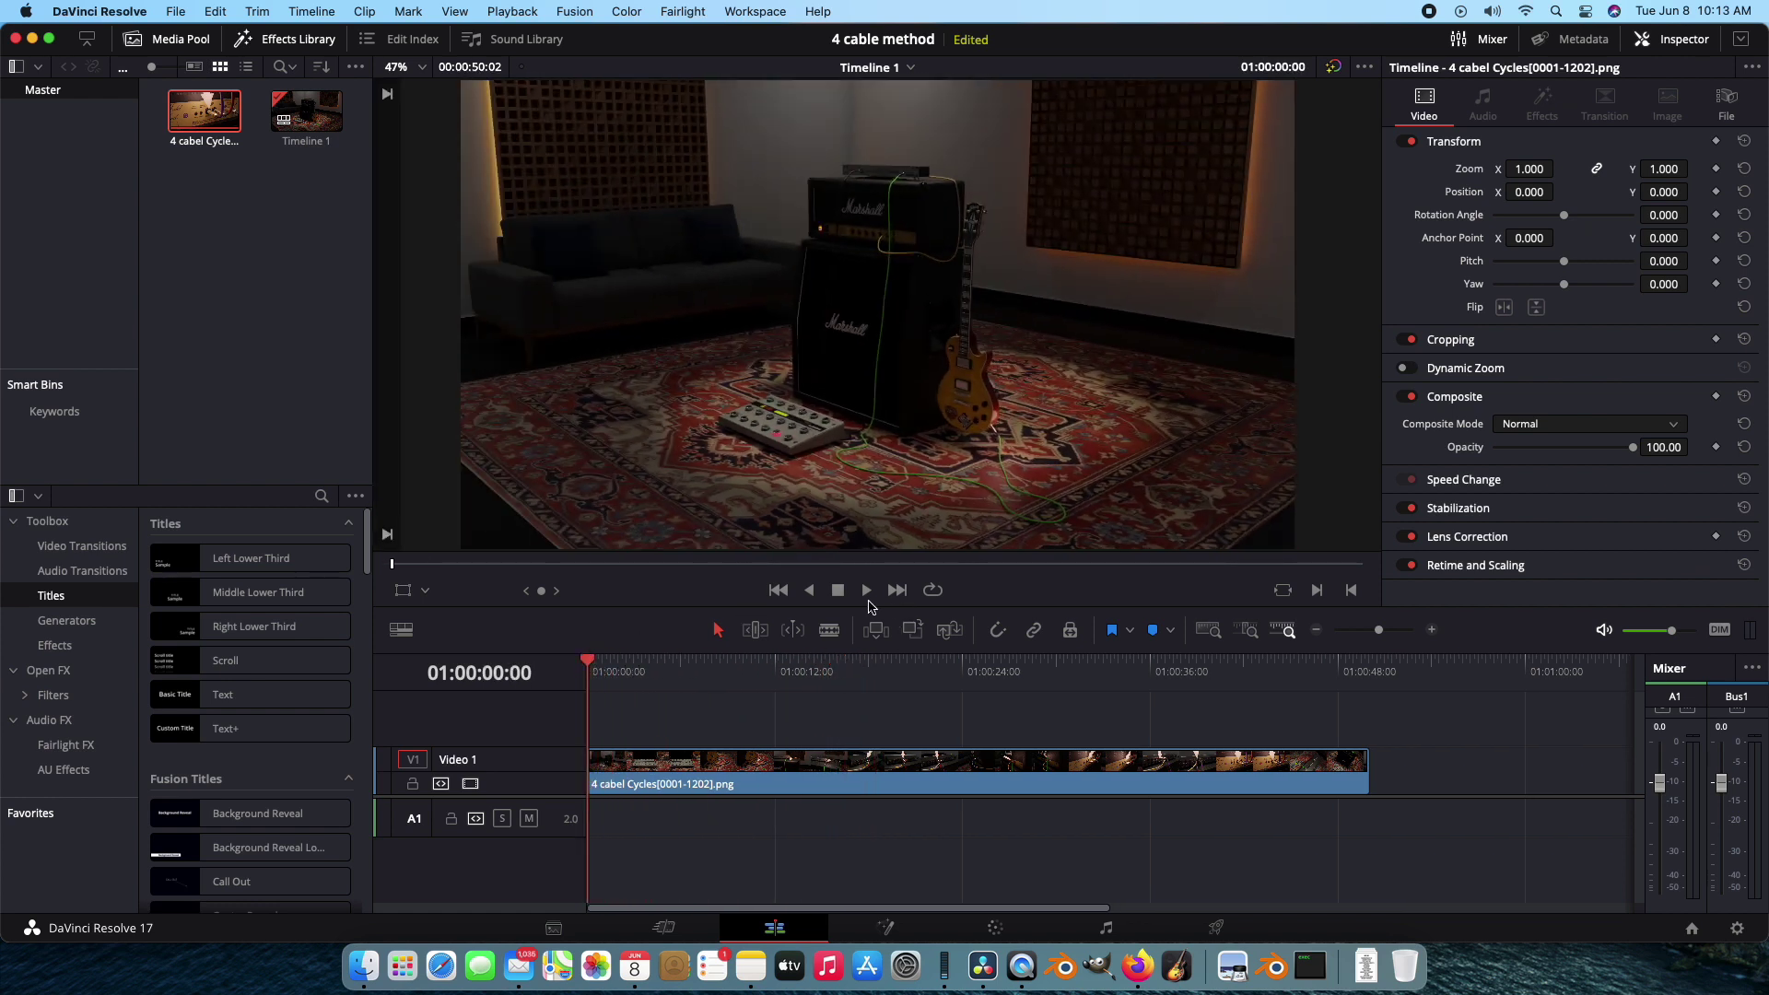
# Play briefly, stop on the guitar shot, then scrub to the amp rear-panel frame and play from there
pyautogui.click(868, 591)
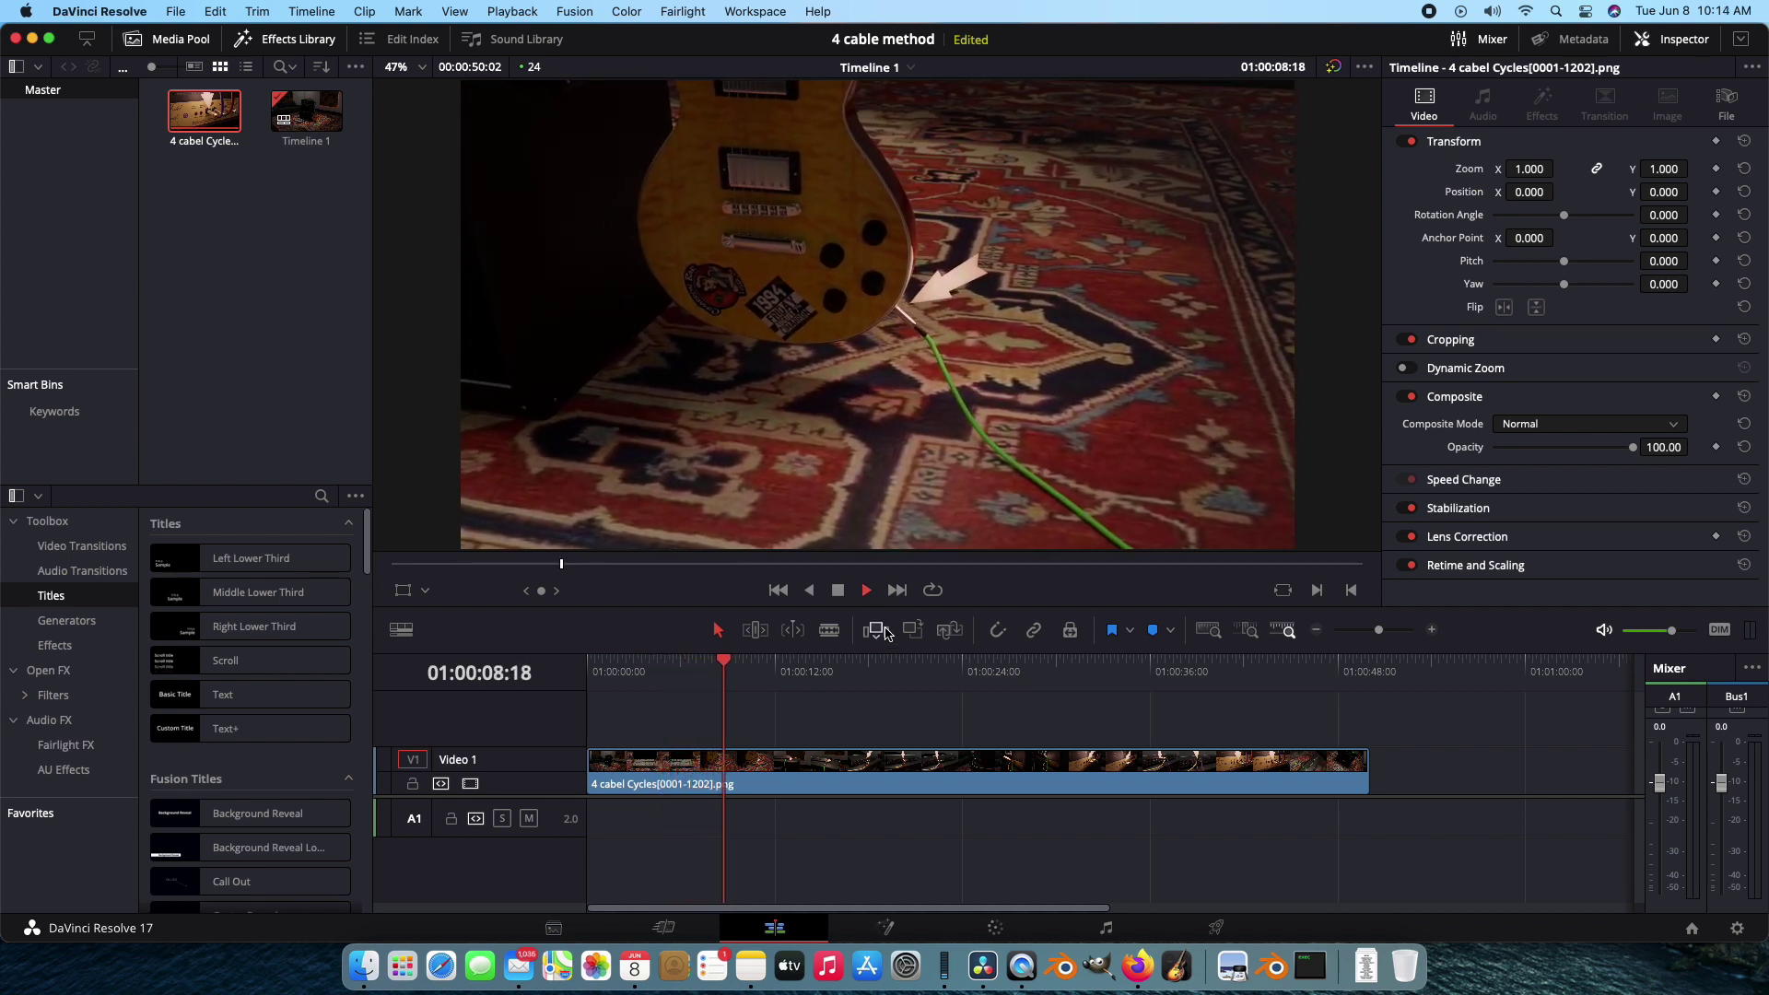
pyautogui.click(867, 591)
pyautogui.moveTo(747, 665); pyautogui.dragTo(934, 668)
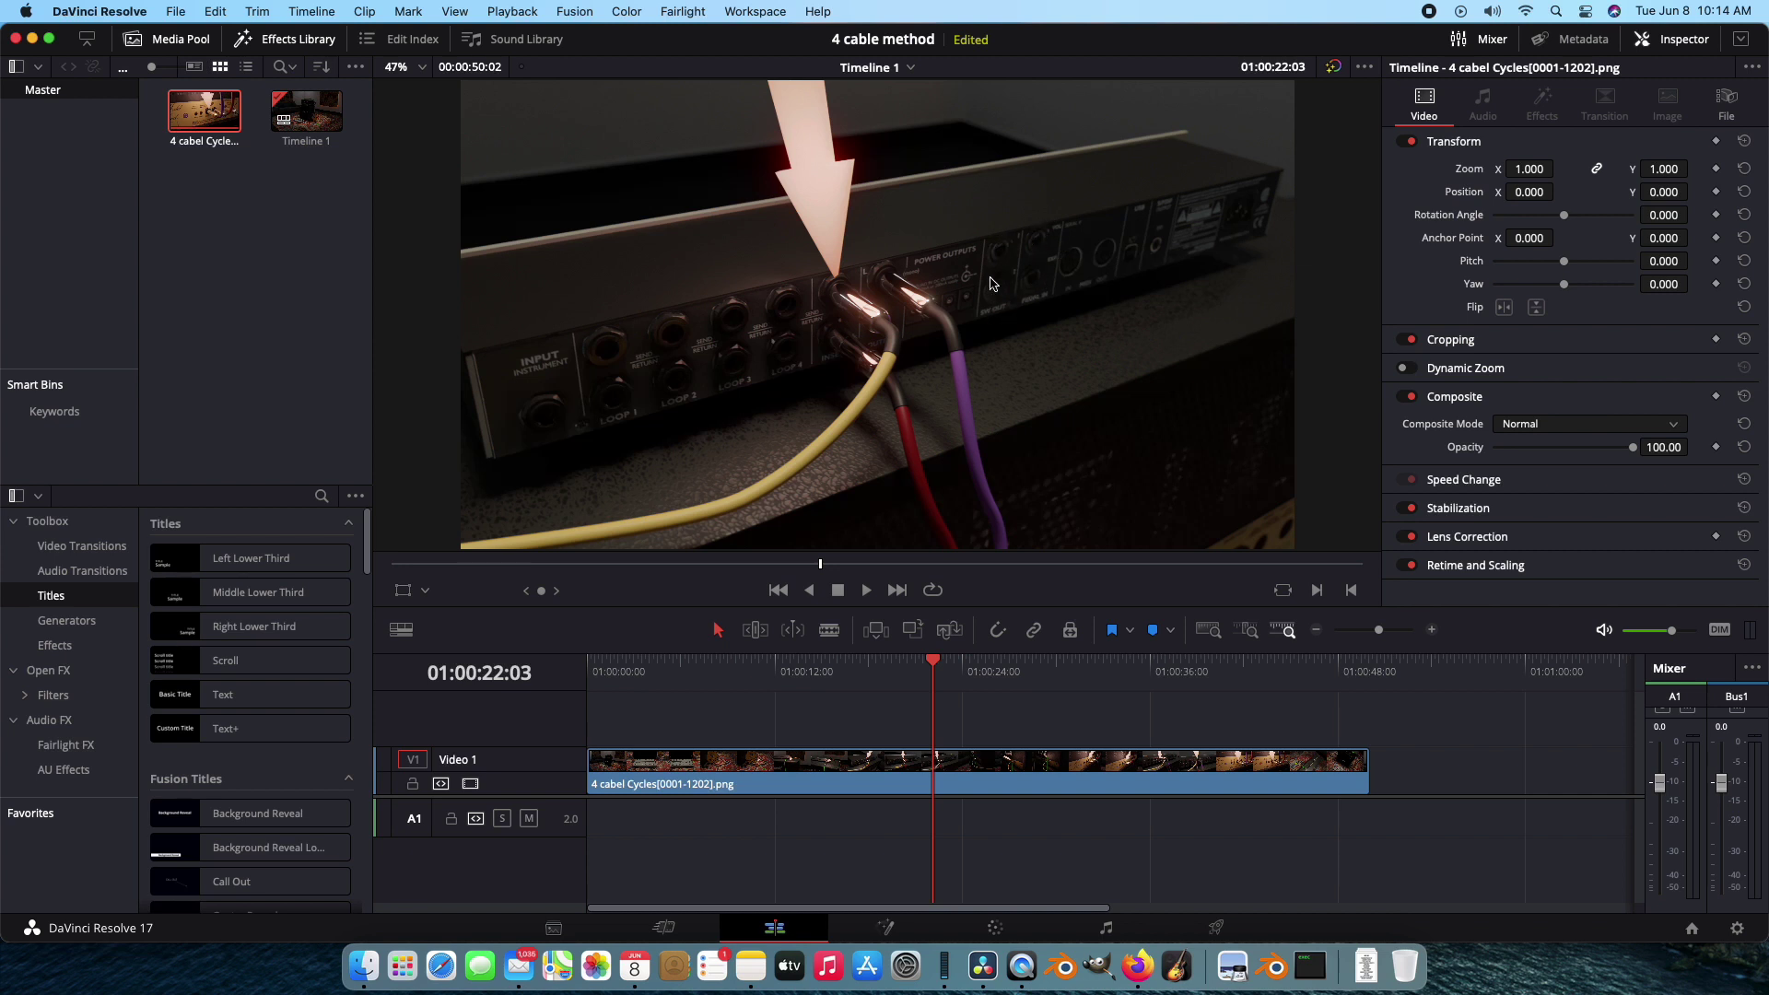
pyautogui.moveTo(932, 667); pyautogui.dragTo(929, 667)
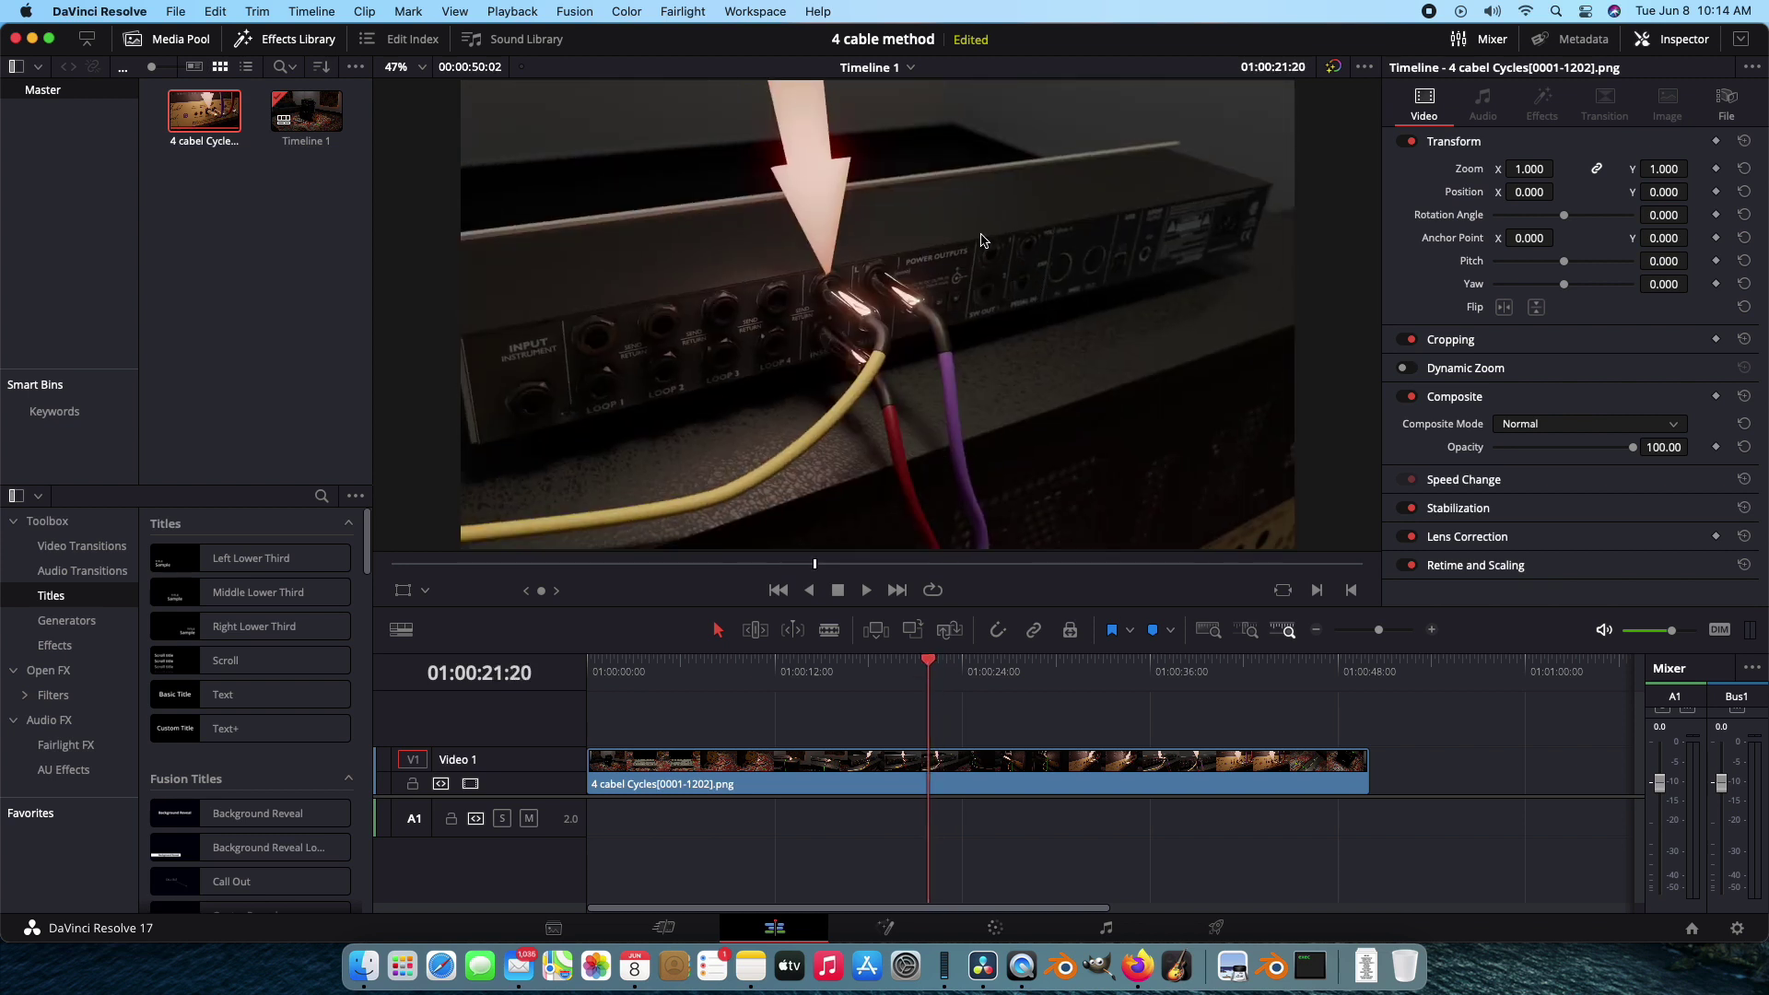
pyautogui.moveTo(924, 665)
pyautogui.mouseDown()
pyautogui.moveTo(834, 669)
pyautogui.moveTo(962, 665)
pyautogui.moveTo(922, 662)
pyautogui.mouseUp()
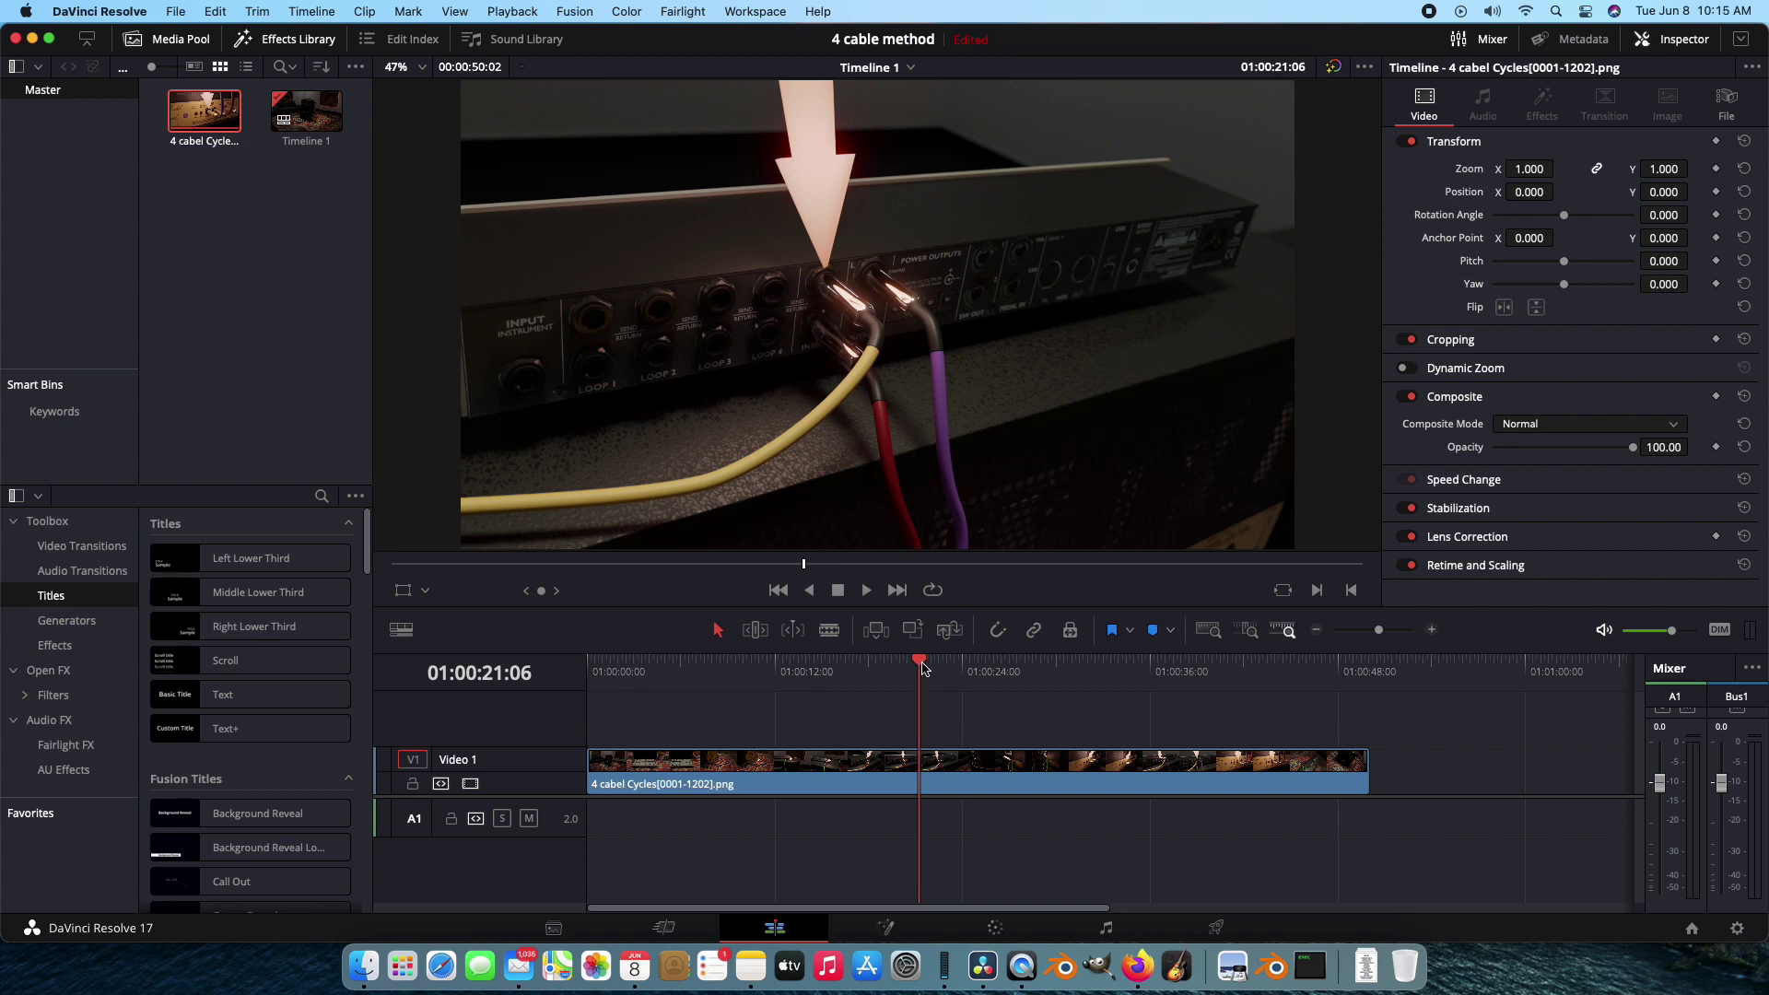
pyautogui.press('space')
# Review the angled cable, Marshall input and back-panel shots around 01:00:20–01:00:38, then play from the start
pyautogui.click(898, 678)
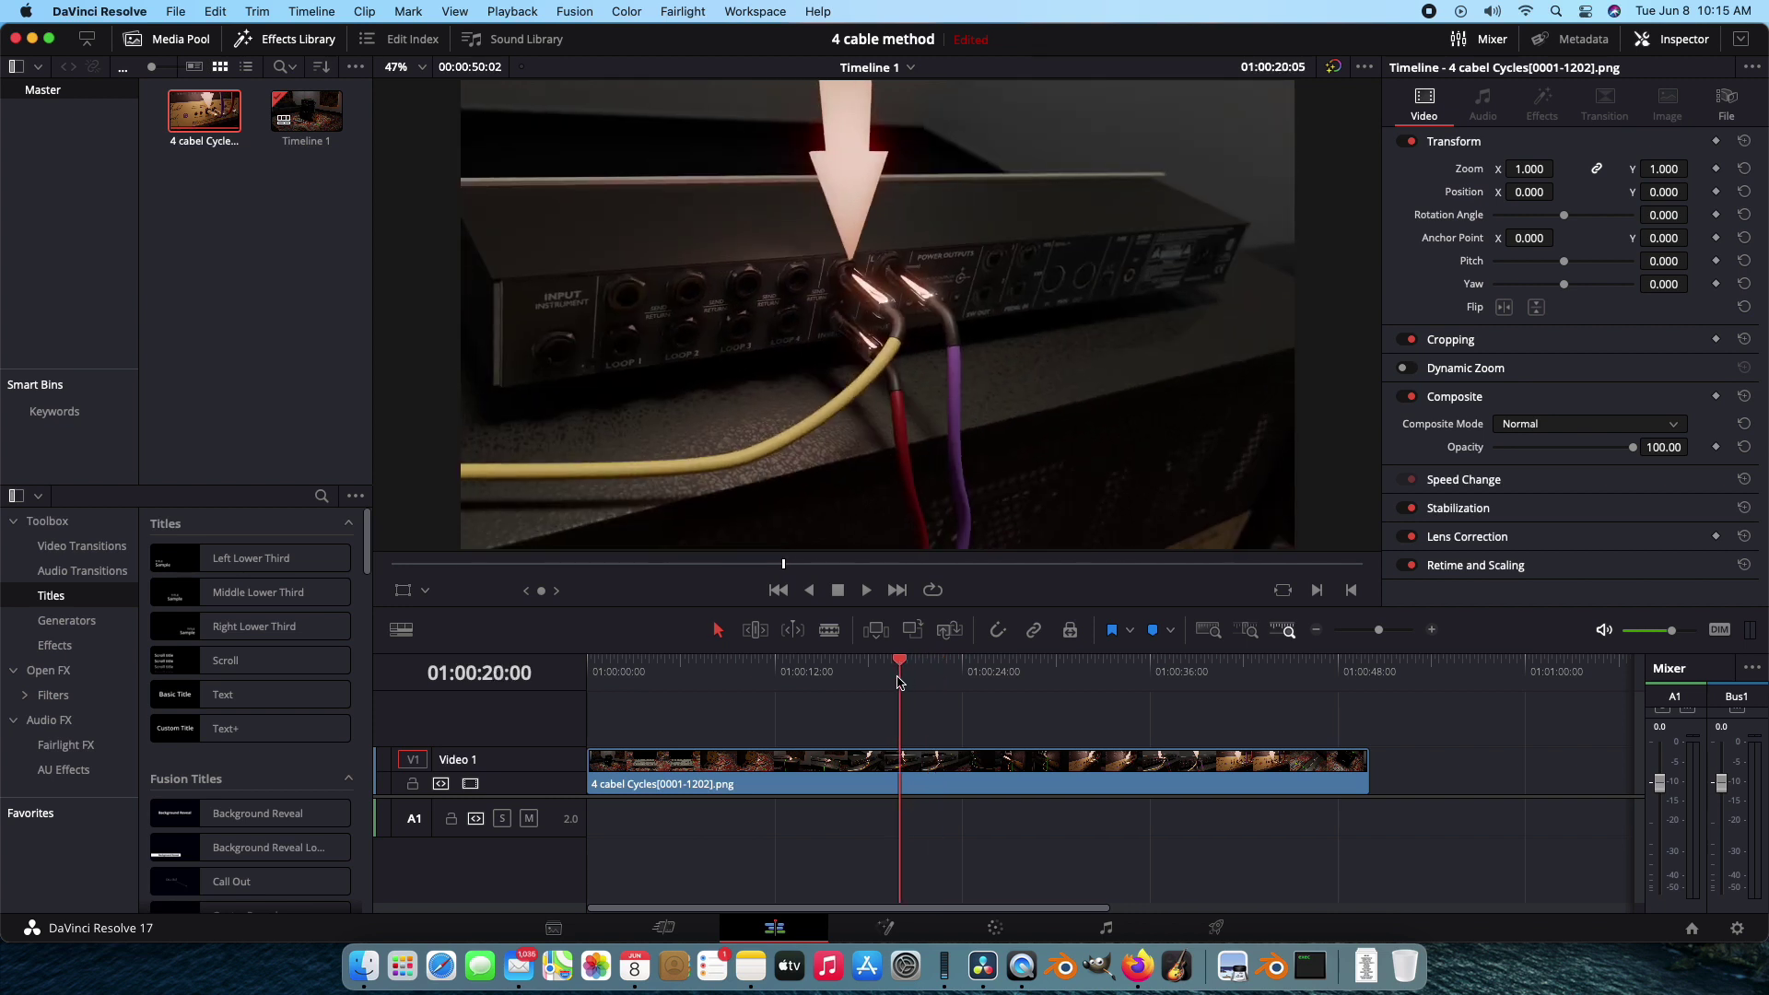
pyautogui.moveTo(898, 682); pyautogui.dragTo(842, 667)
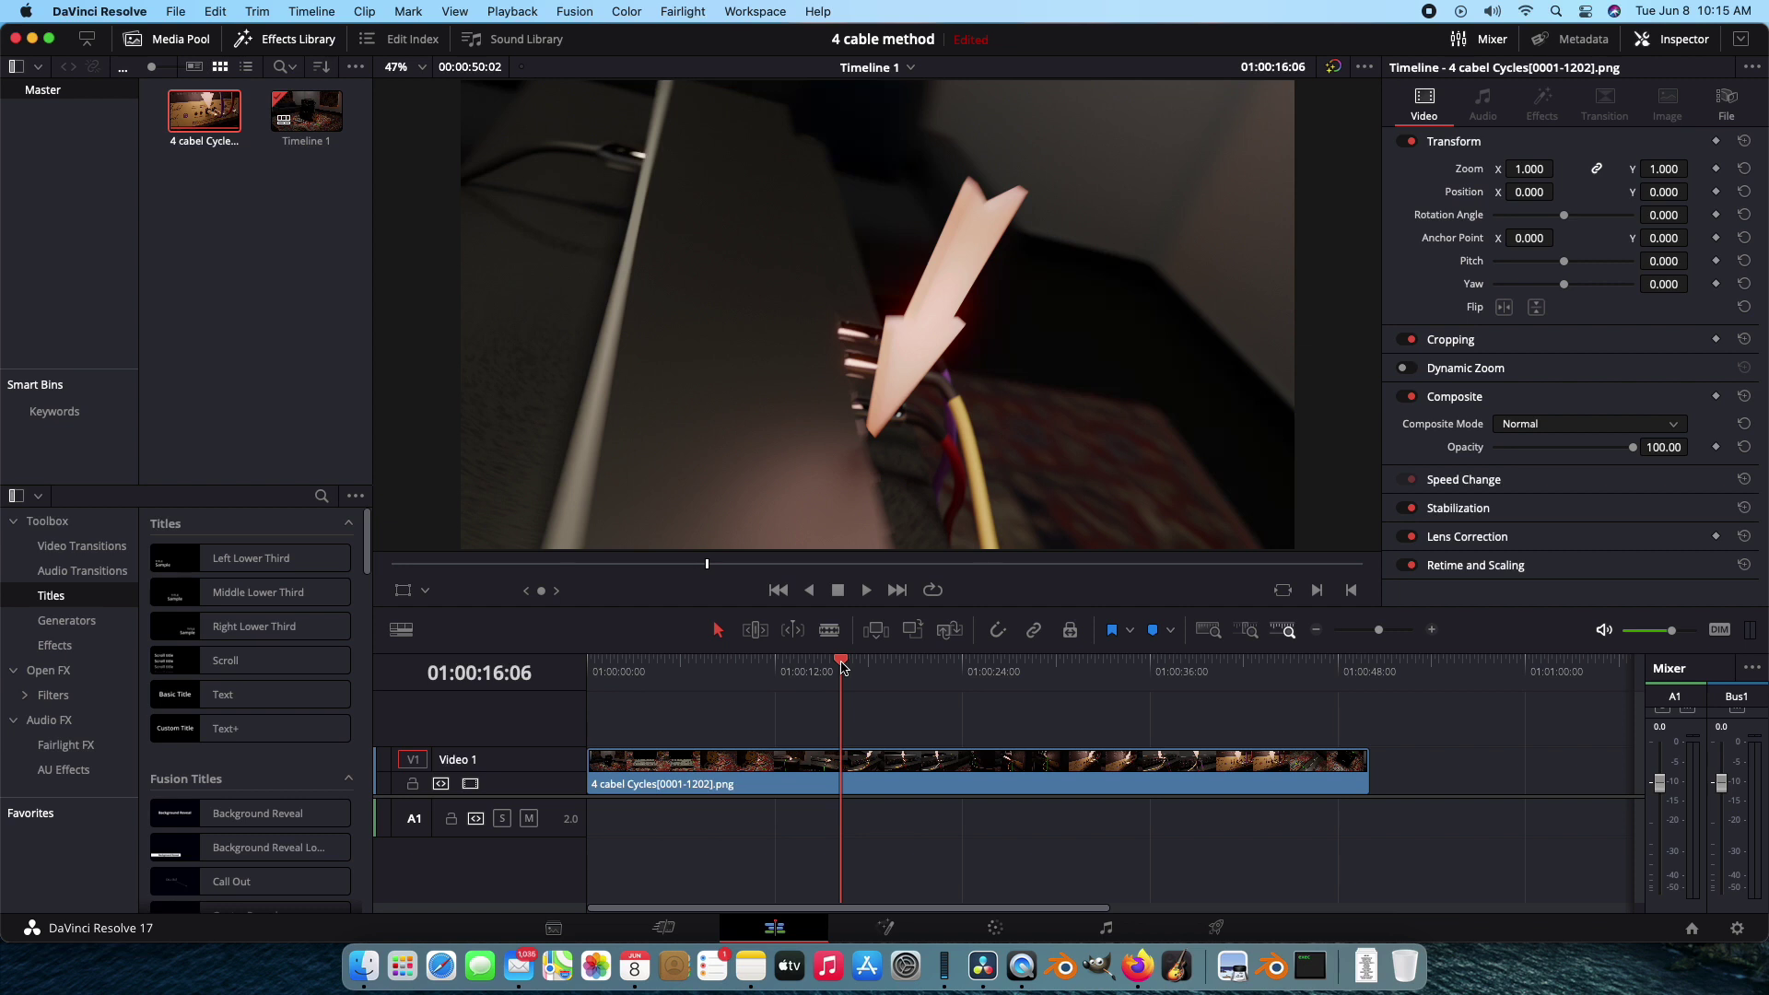
pyautogui.moveTo(842, 667); pyautogui.dragTo(998, 665)
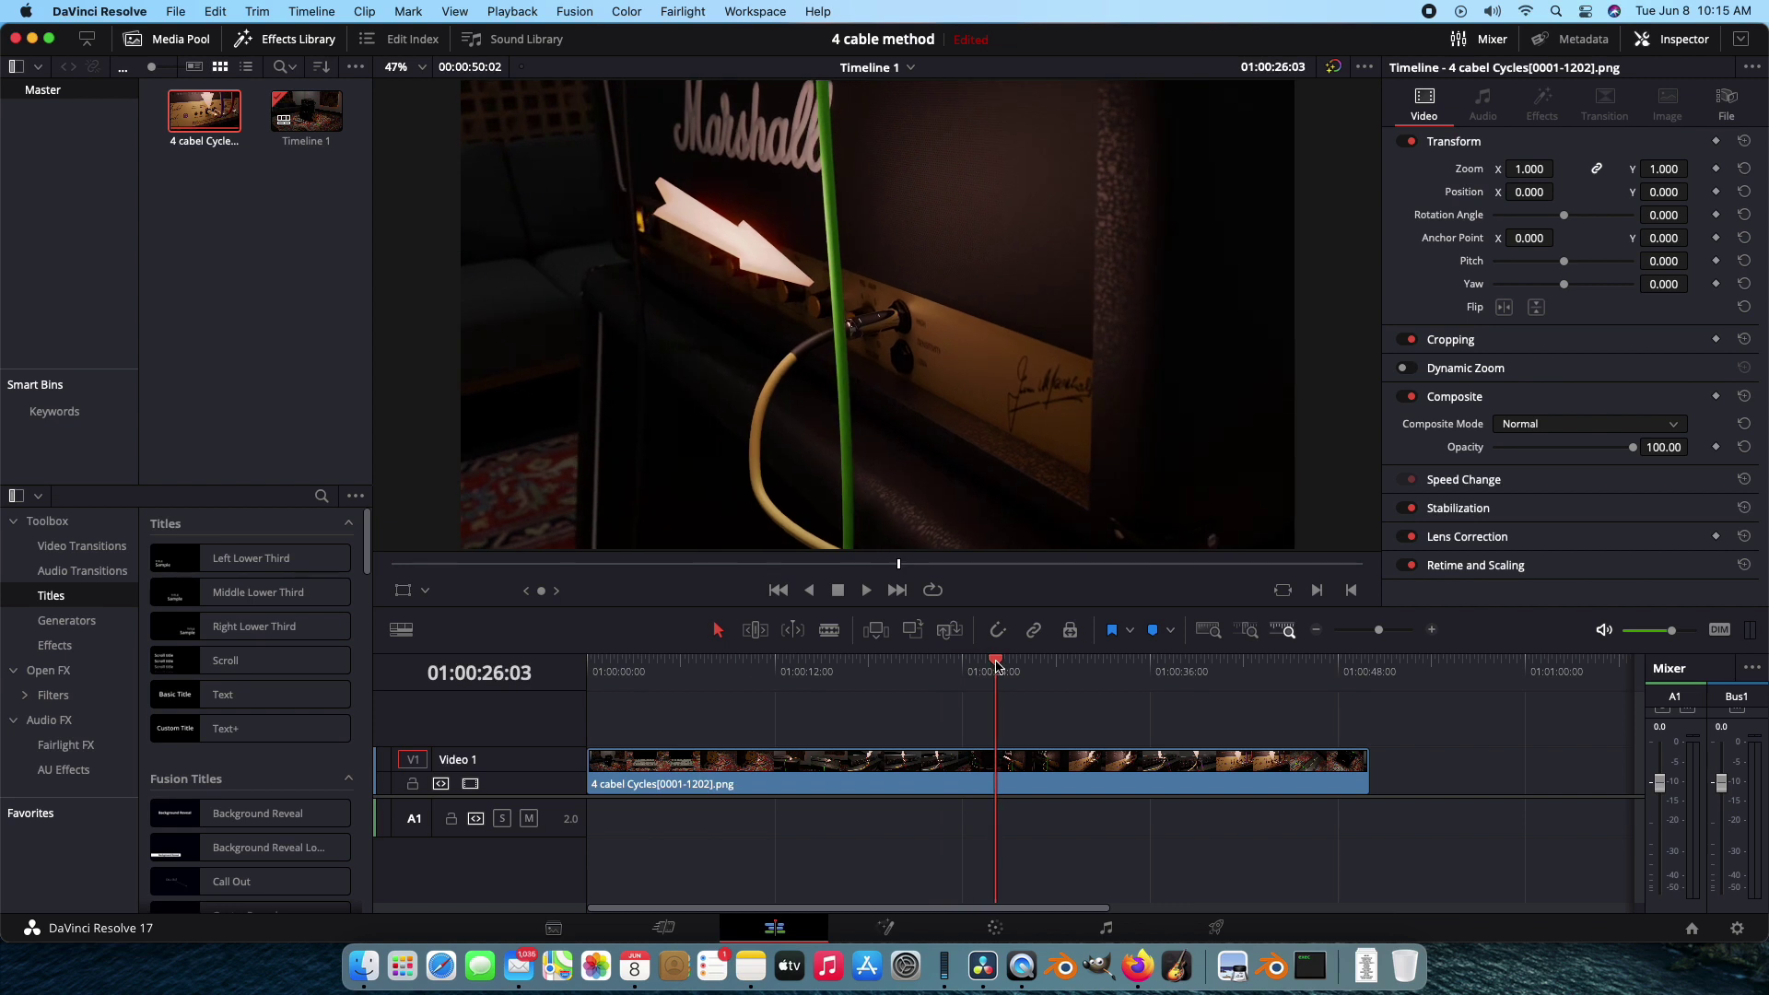
pyautogui.moveTo(1000, 666); pyautogui.dragTo(1190, 671)
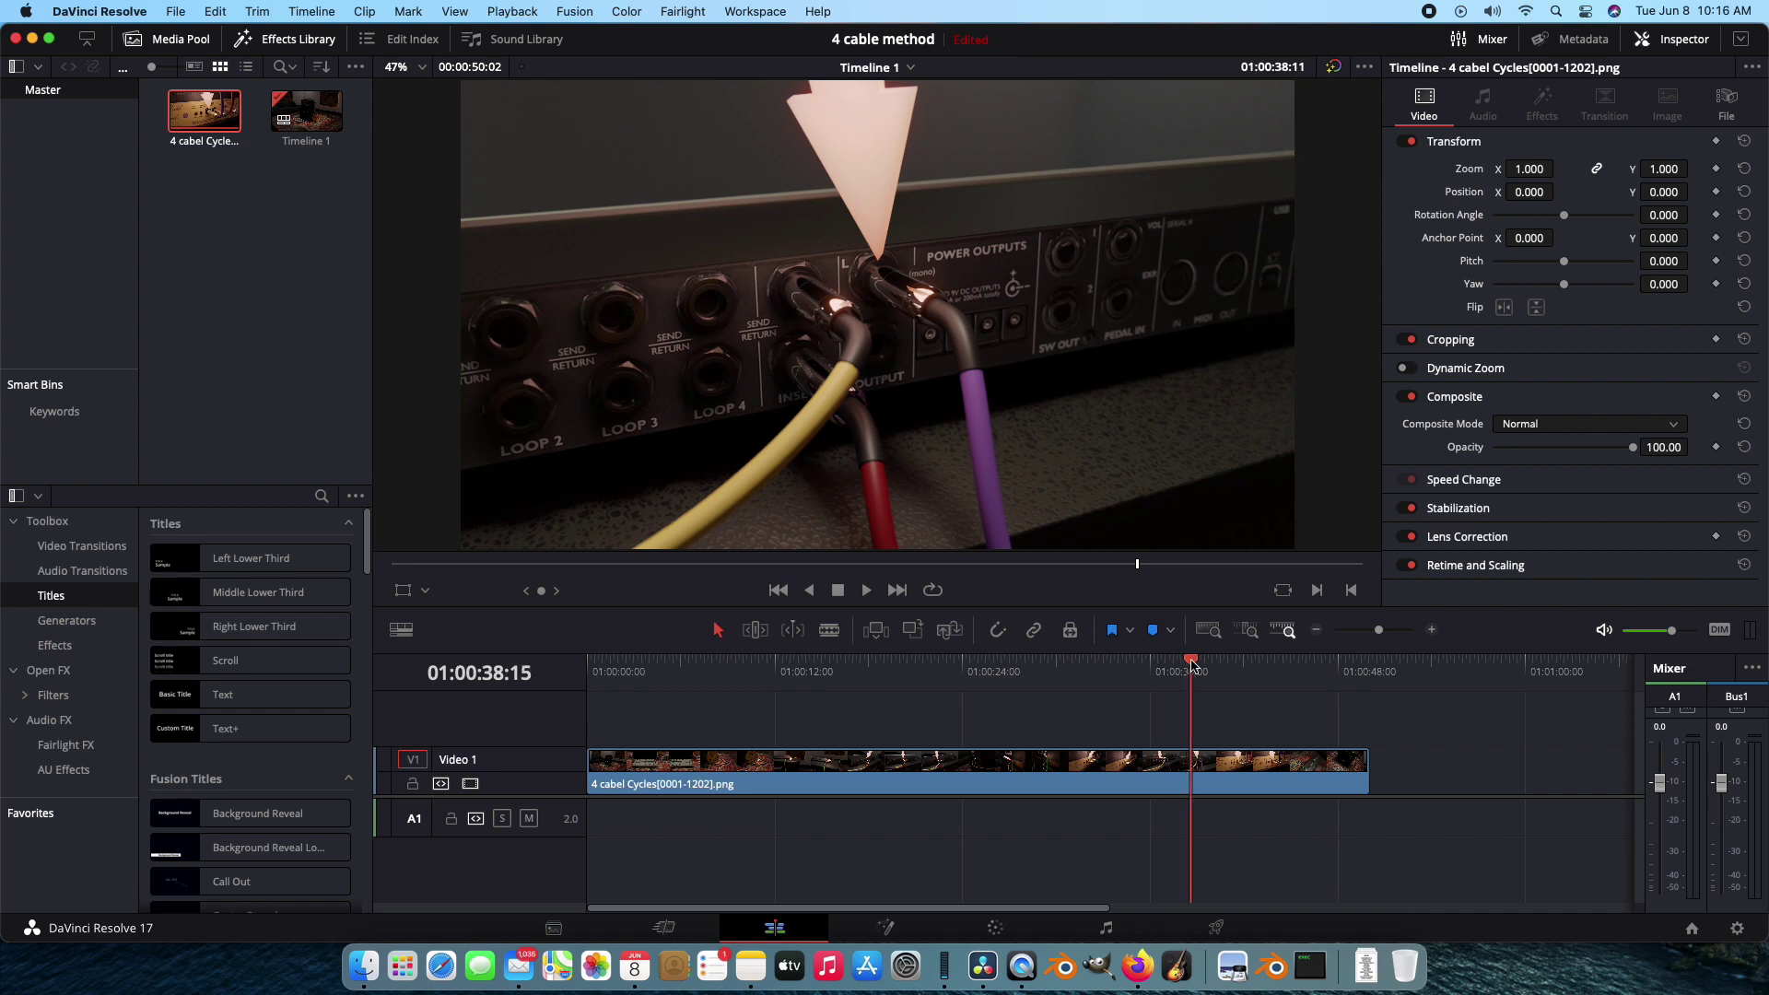
pyautogui.moveTo(1192, 666); pyautogui.dragTo(1056, 665)
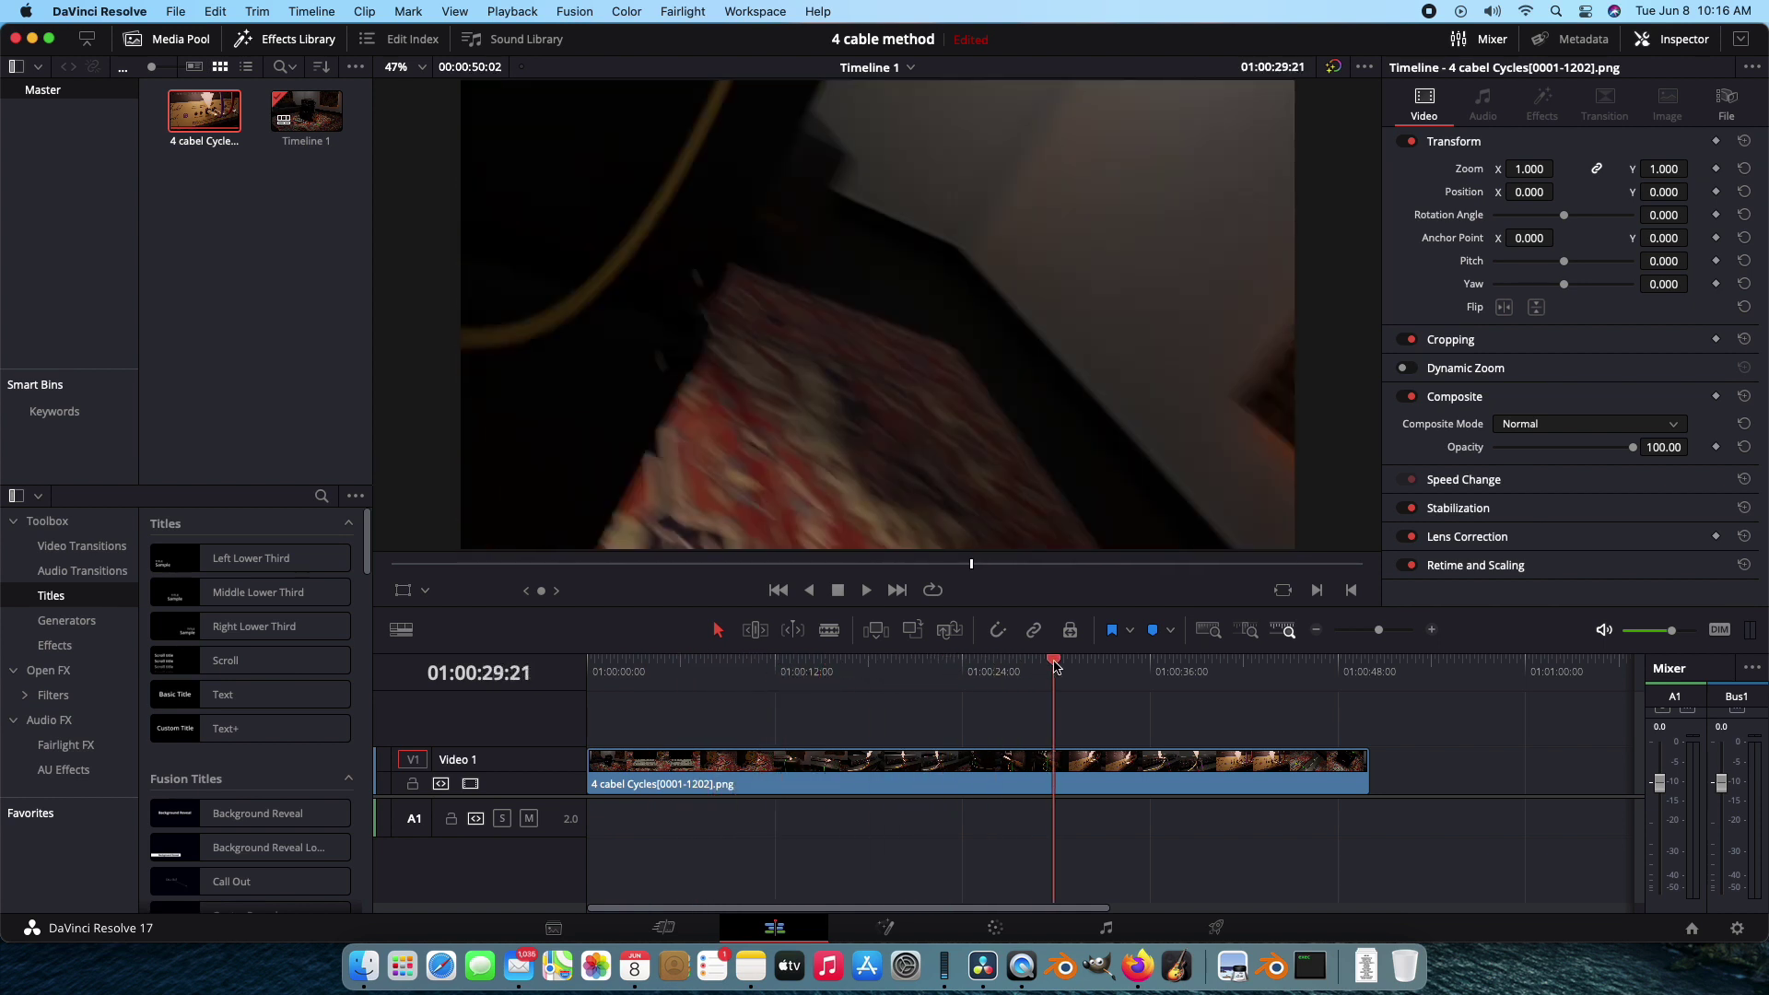
pyautogui.moveTo(627, 670); pyautogui.dragTo(597, 670)
pyautogui.press('space')
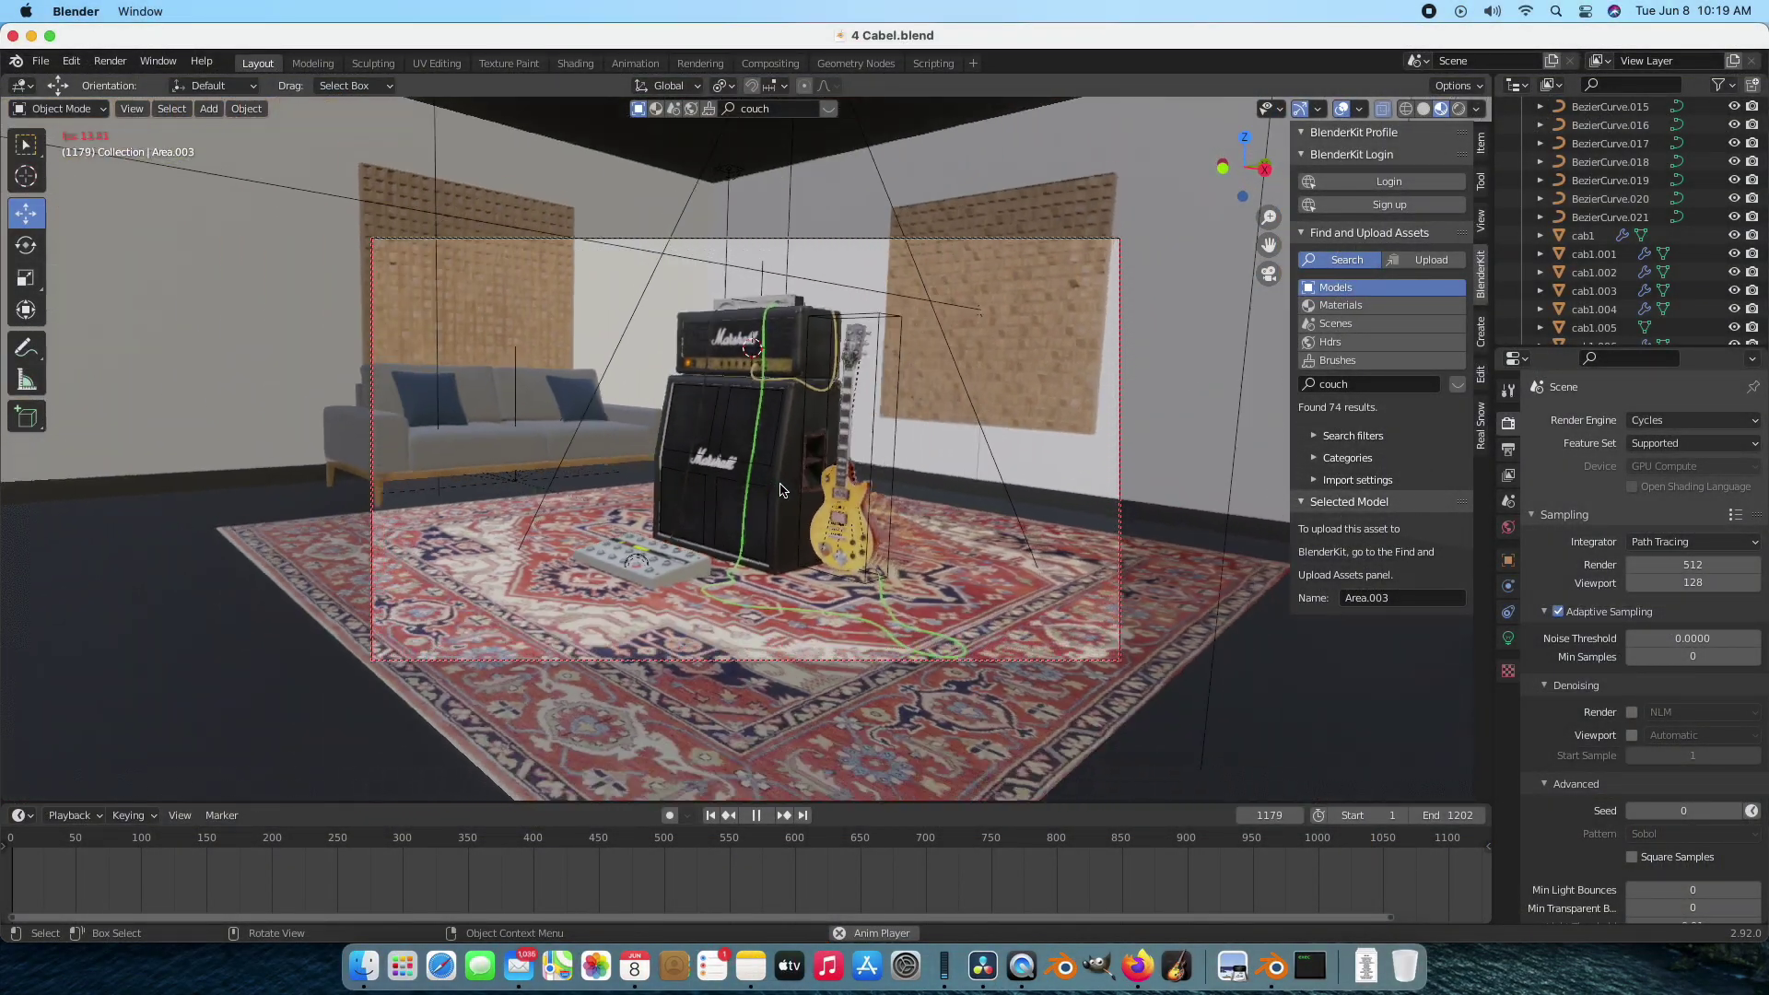
# Stop the camera animation at frame 1183 and switch from camera view to a free viewpoint
pyautogui.press('space')
pyautogui.press('KP_0')
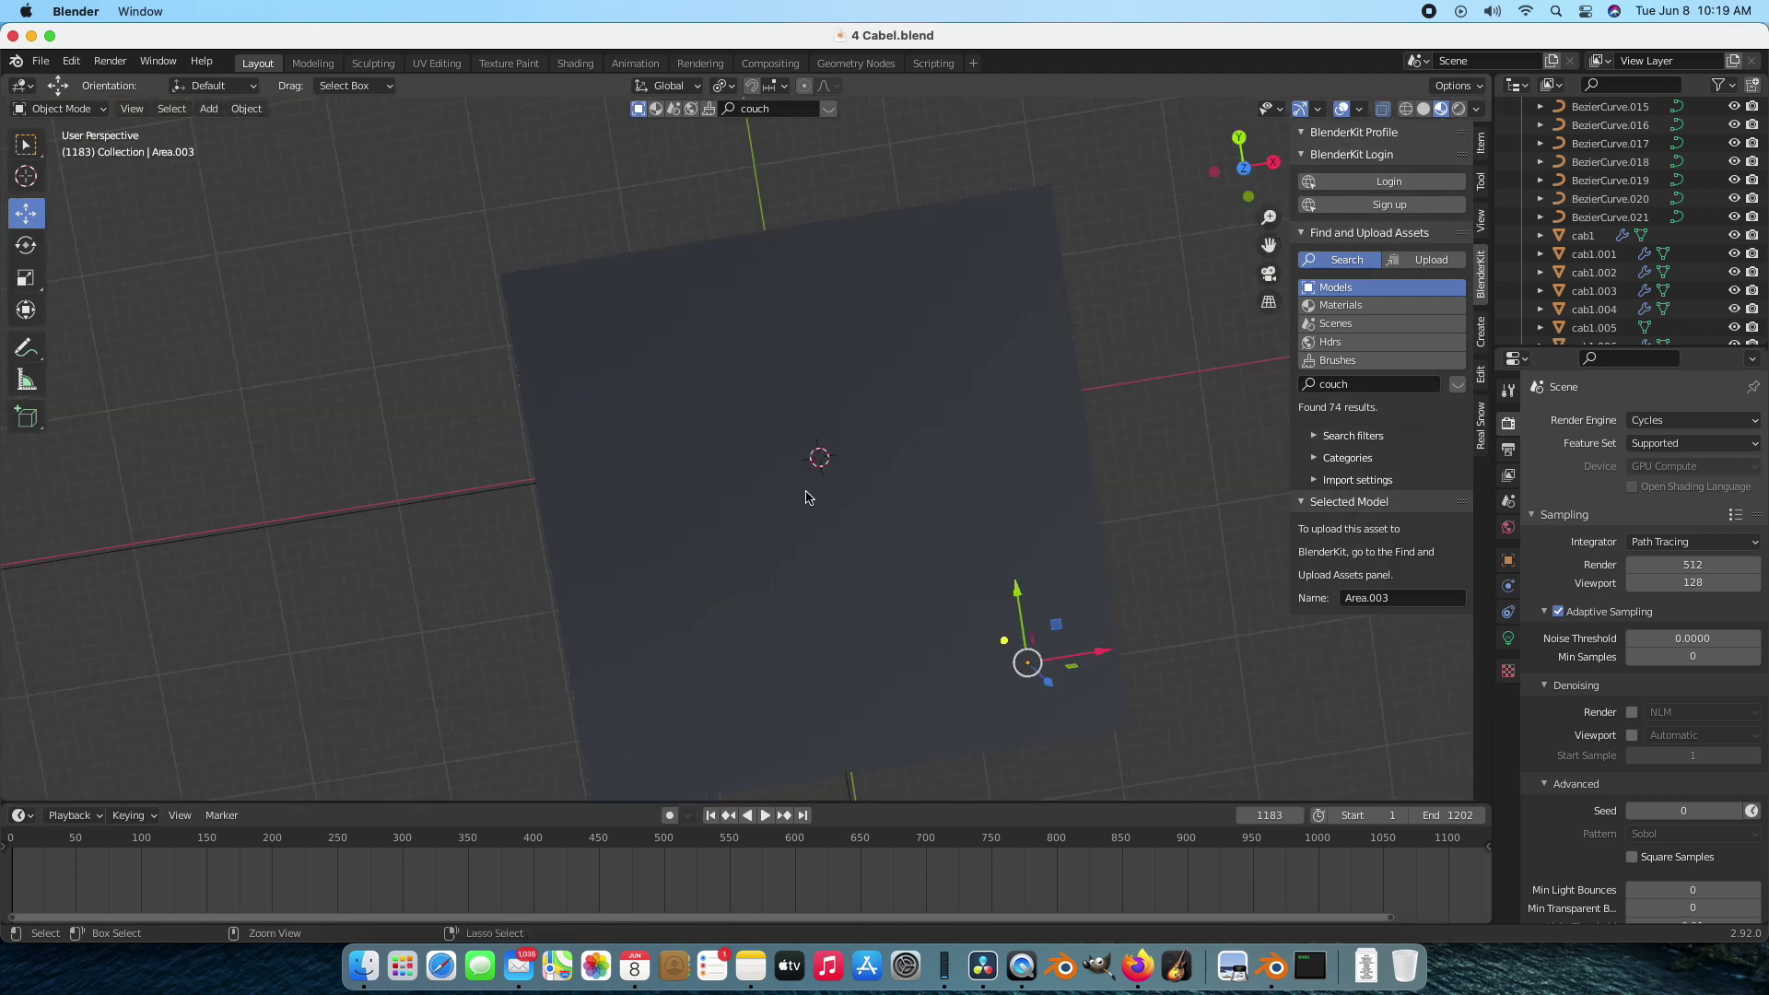
pyautogui.scroll(3, 807, 498)
# Zoom the viewport to inspect the amp stack, guitar, pedalboard and couch
pyautogui.scroll(-5, 806, 498)
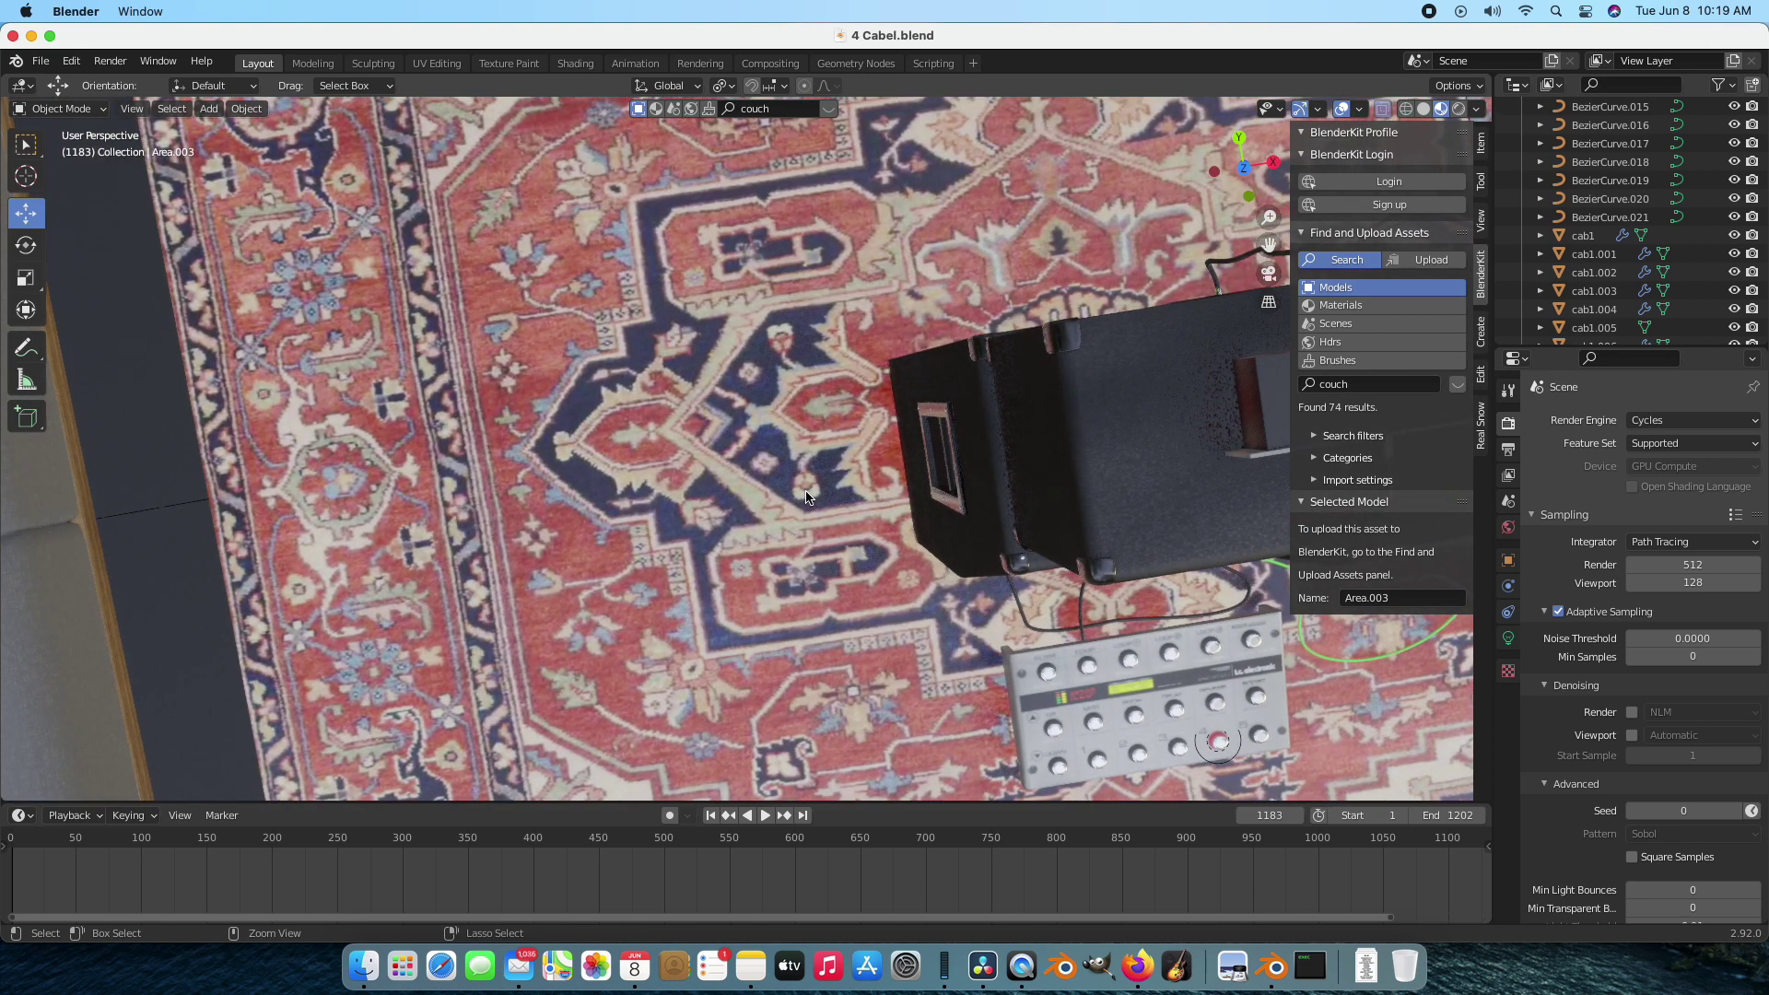
pyautogui.scroll(-5, 806, 498)
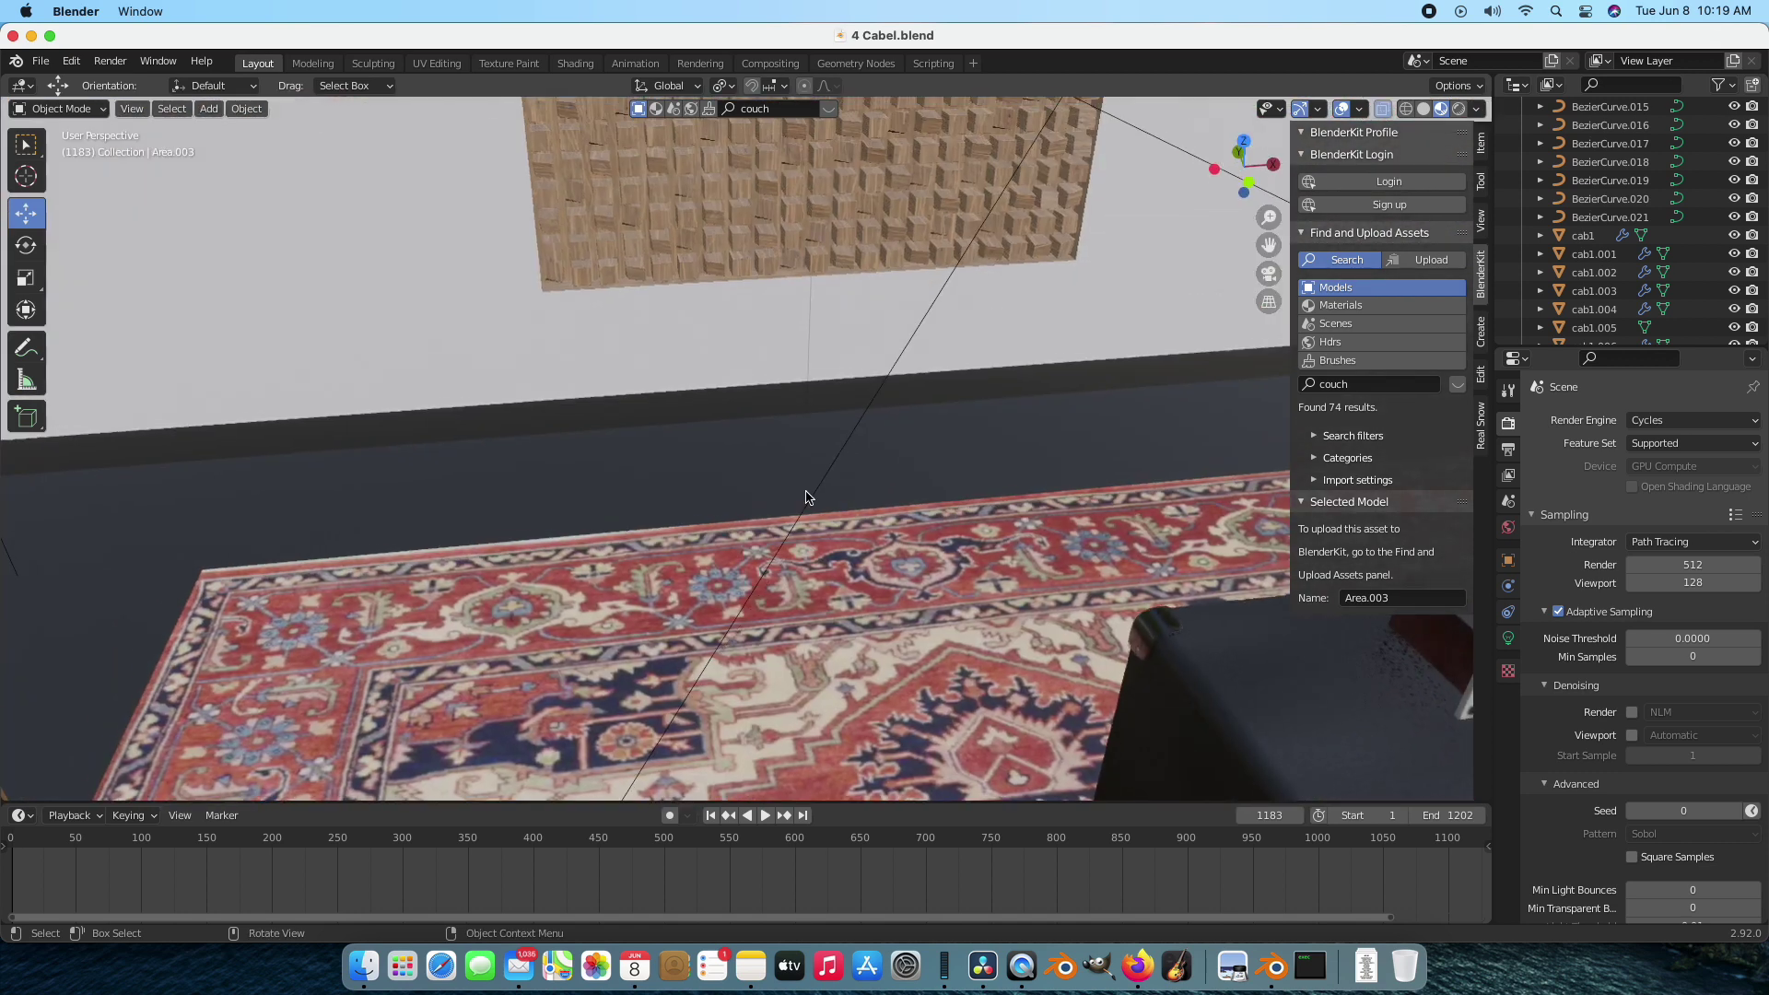
pyautogui.scroll(-5, 807, 498)
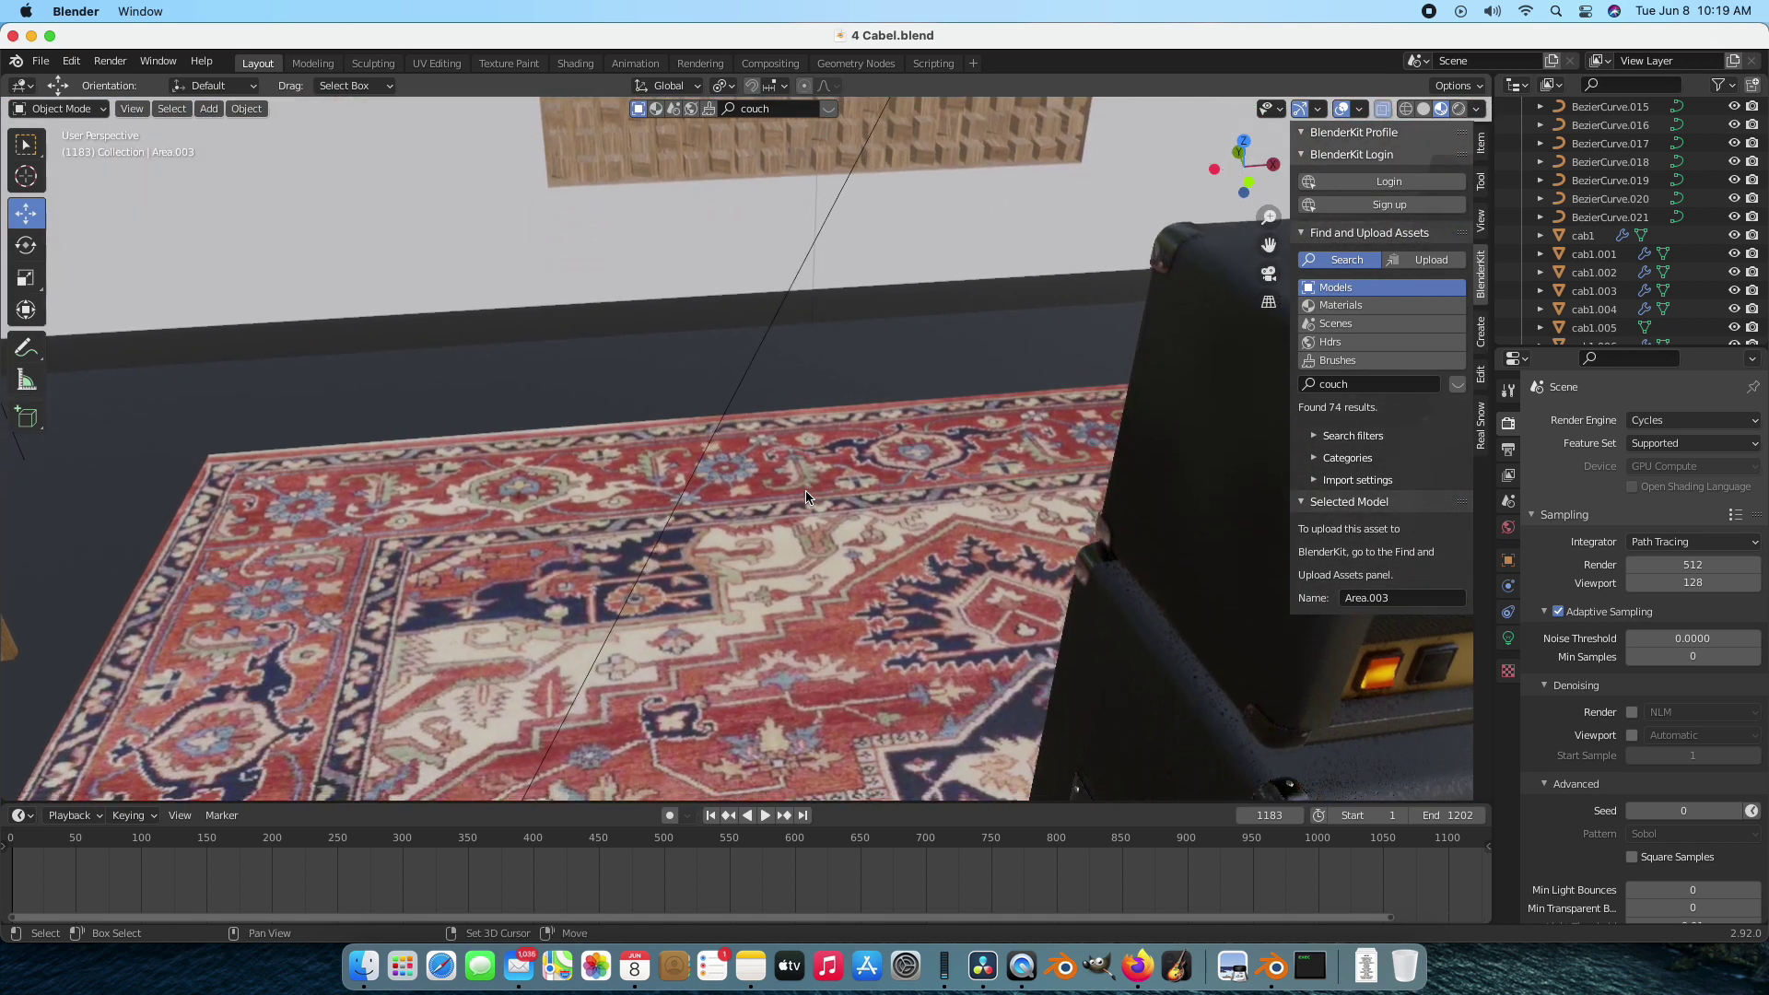
pyautogui.scroll(-5, 806, 498)
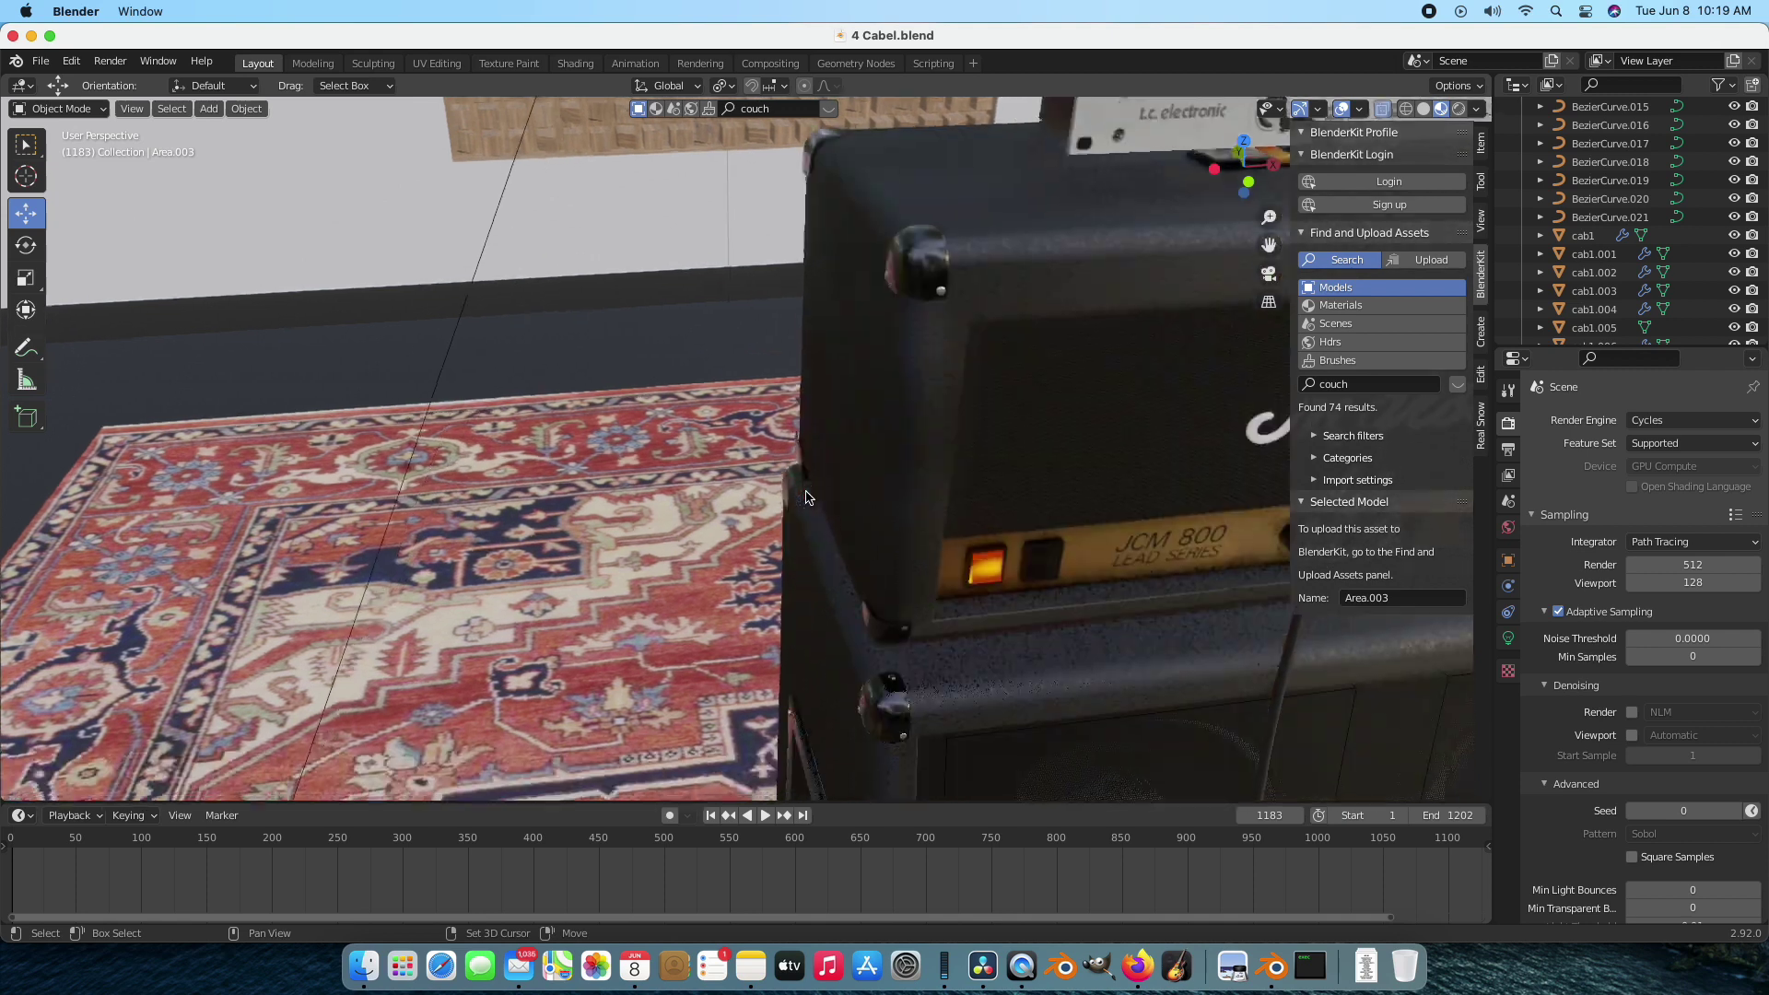
pyautogui.scroll(-5, 807, 498)
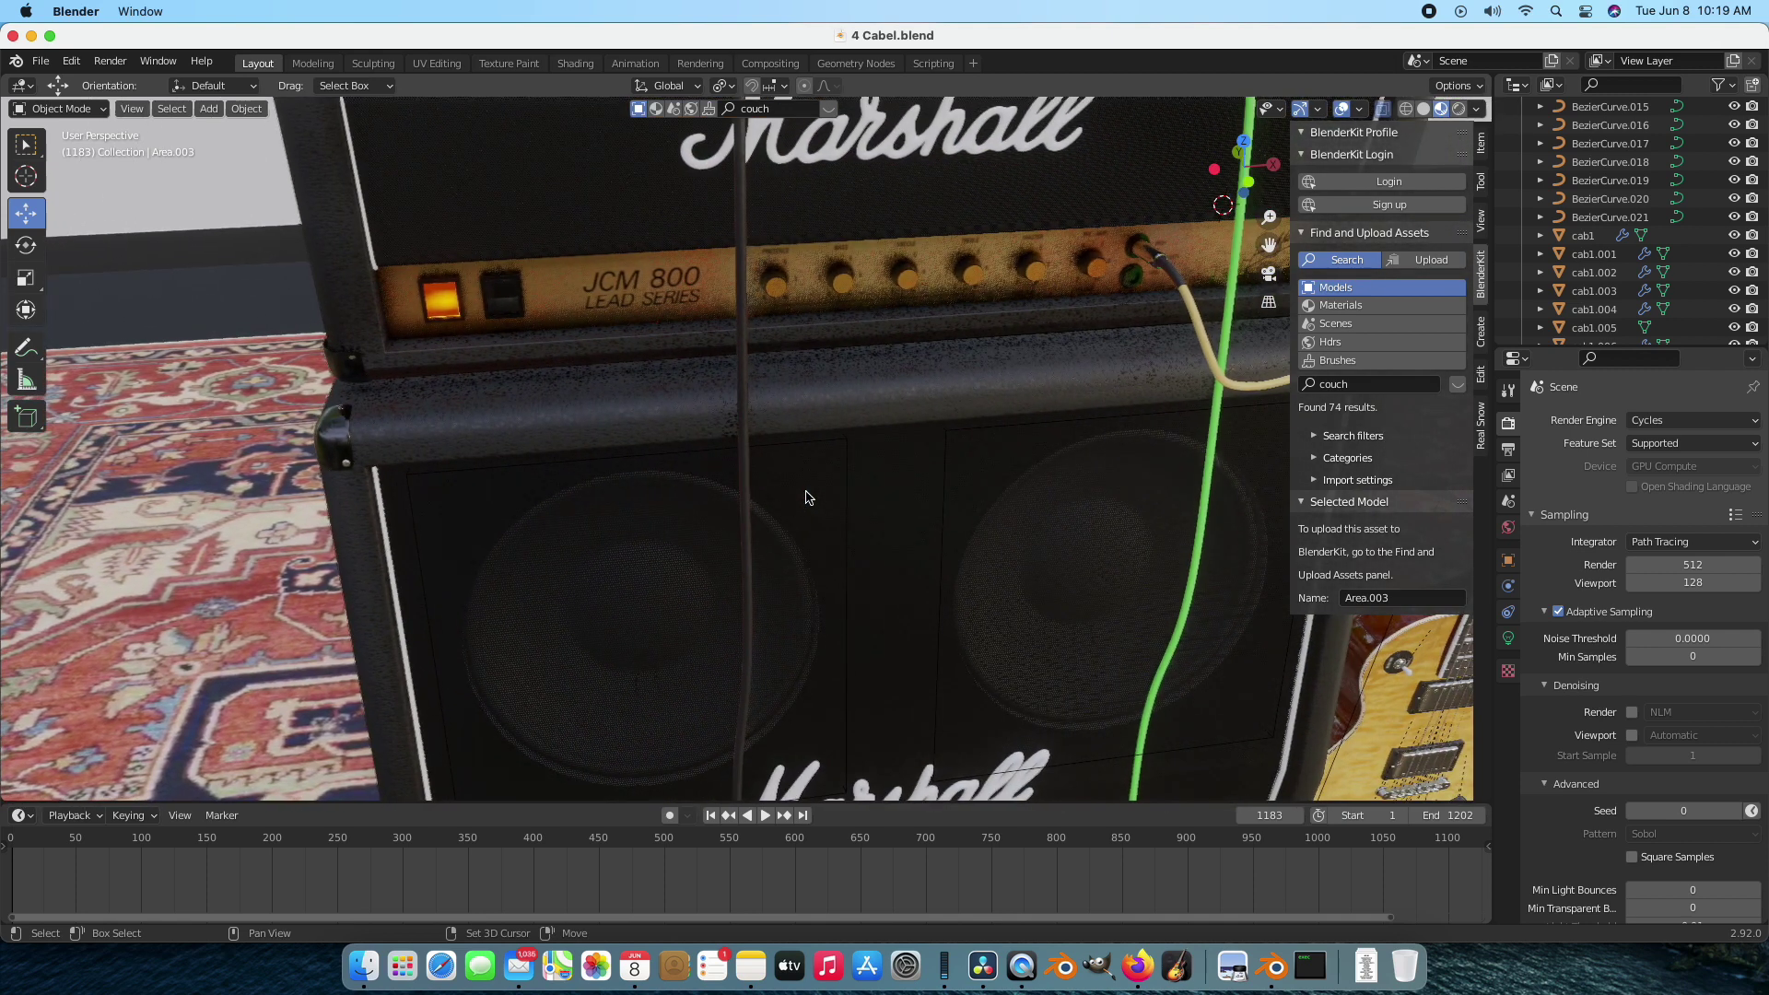
pyautogui.scroll(5, 806, 498)
pyautogui.scroll(-5, 807, 497)
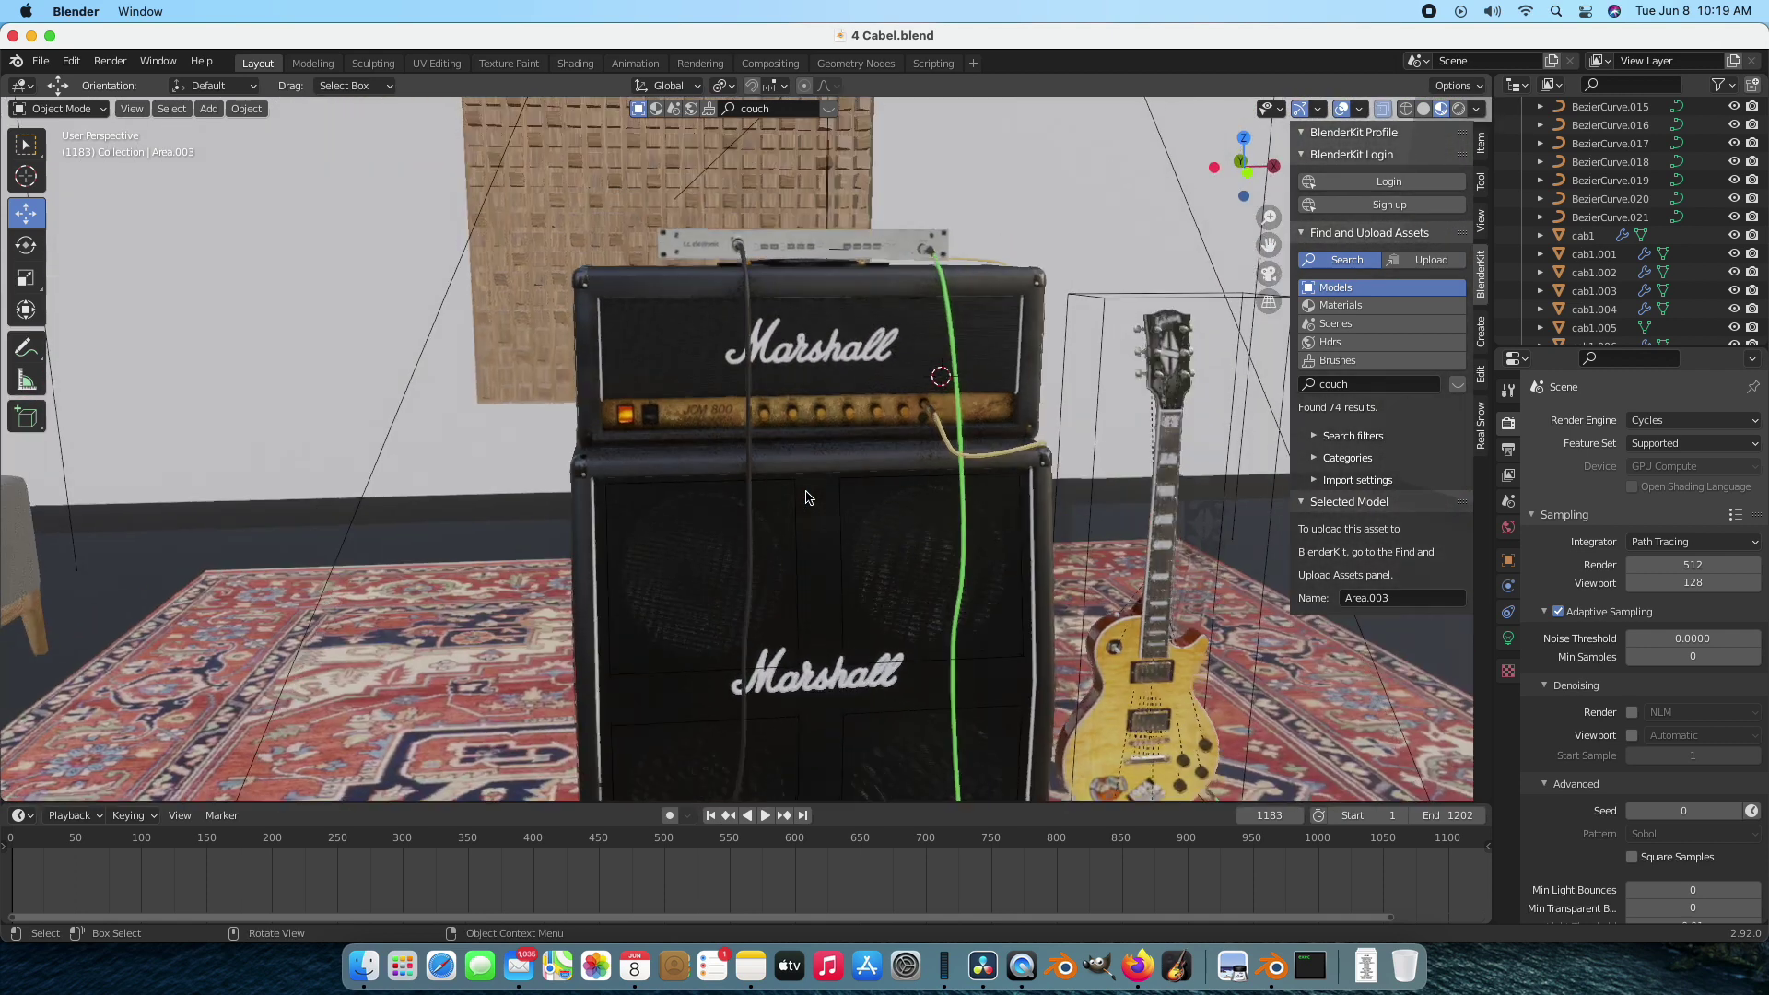
pyautogui.scroll(-3, 807, 497)
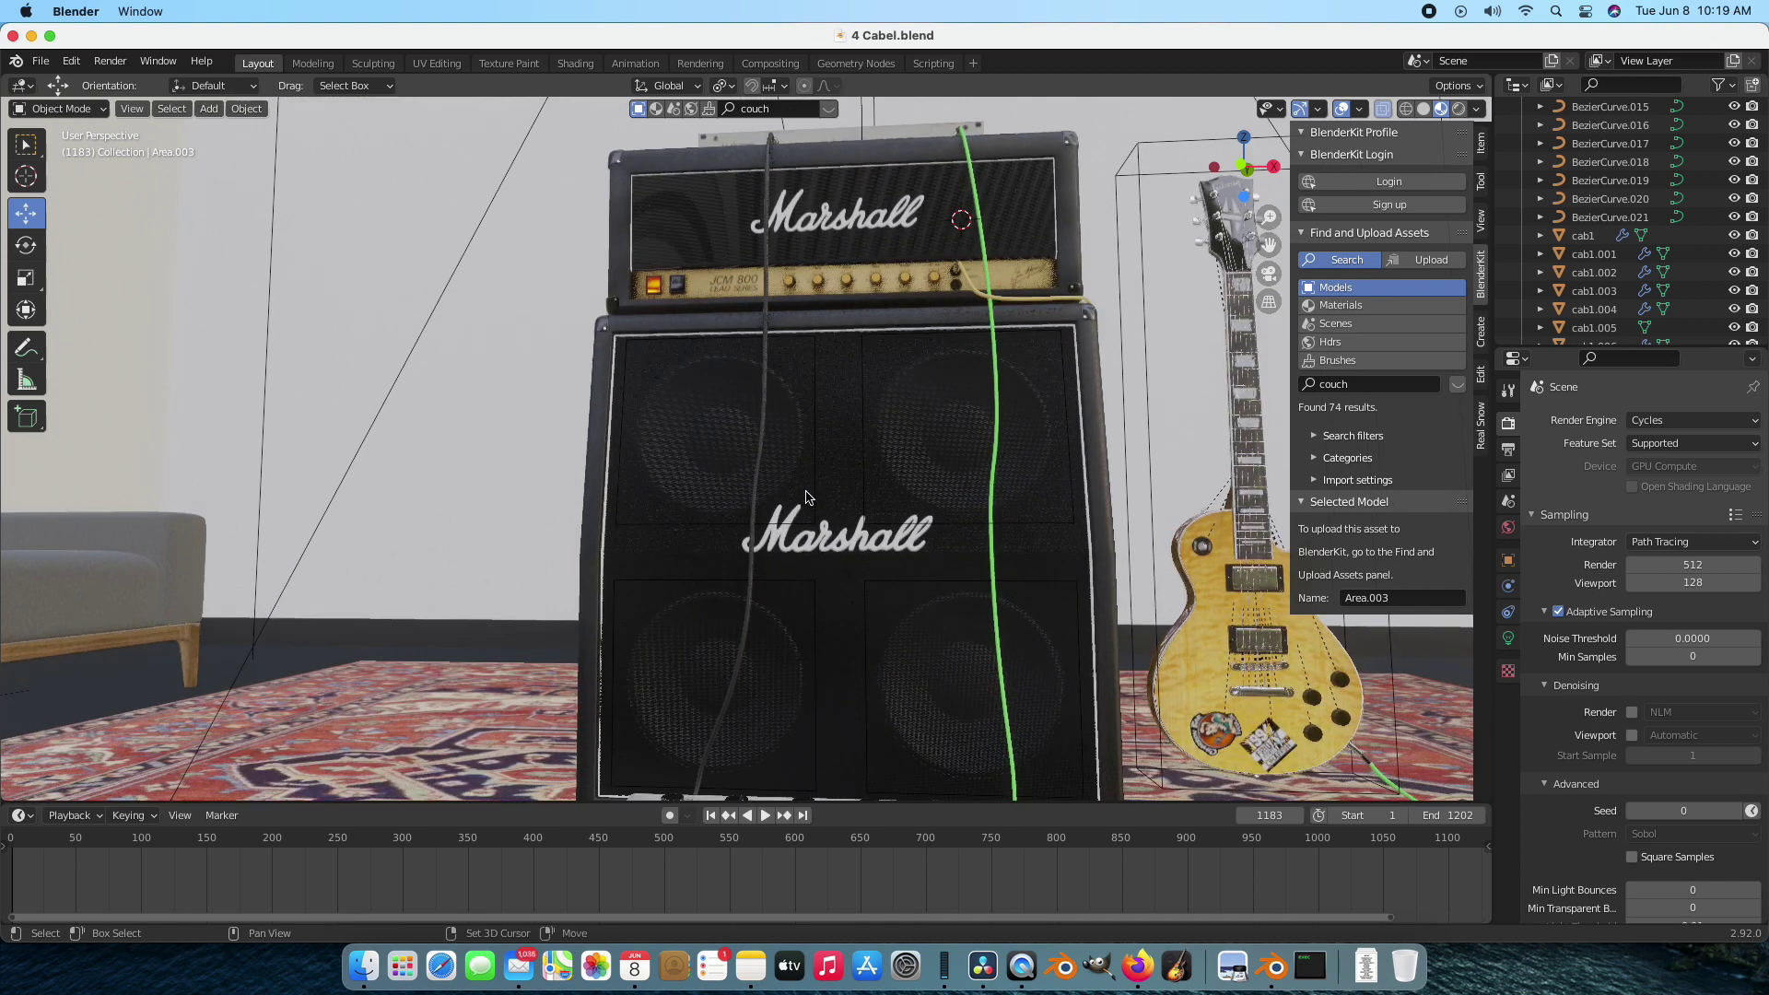
pyautogui.scroll(-5, 806, 498)
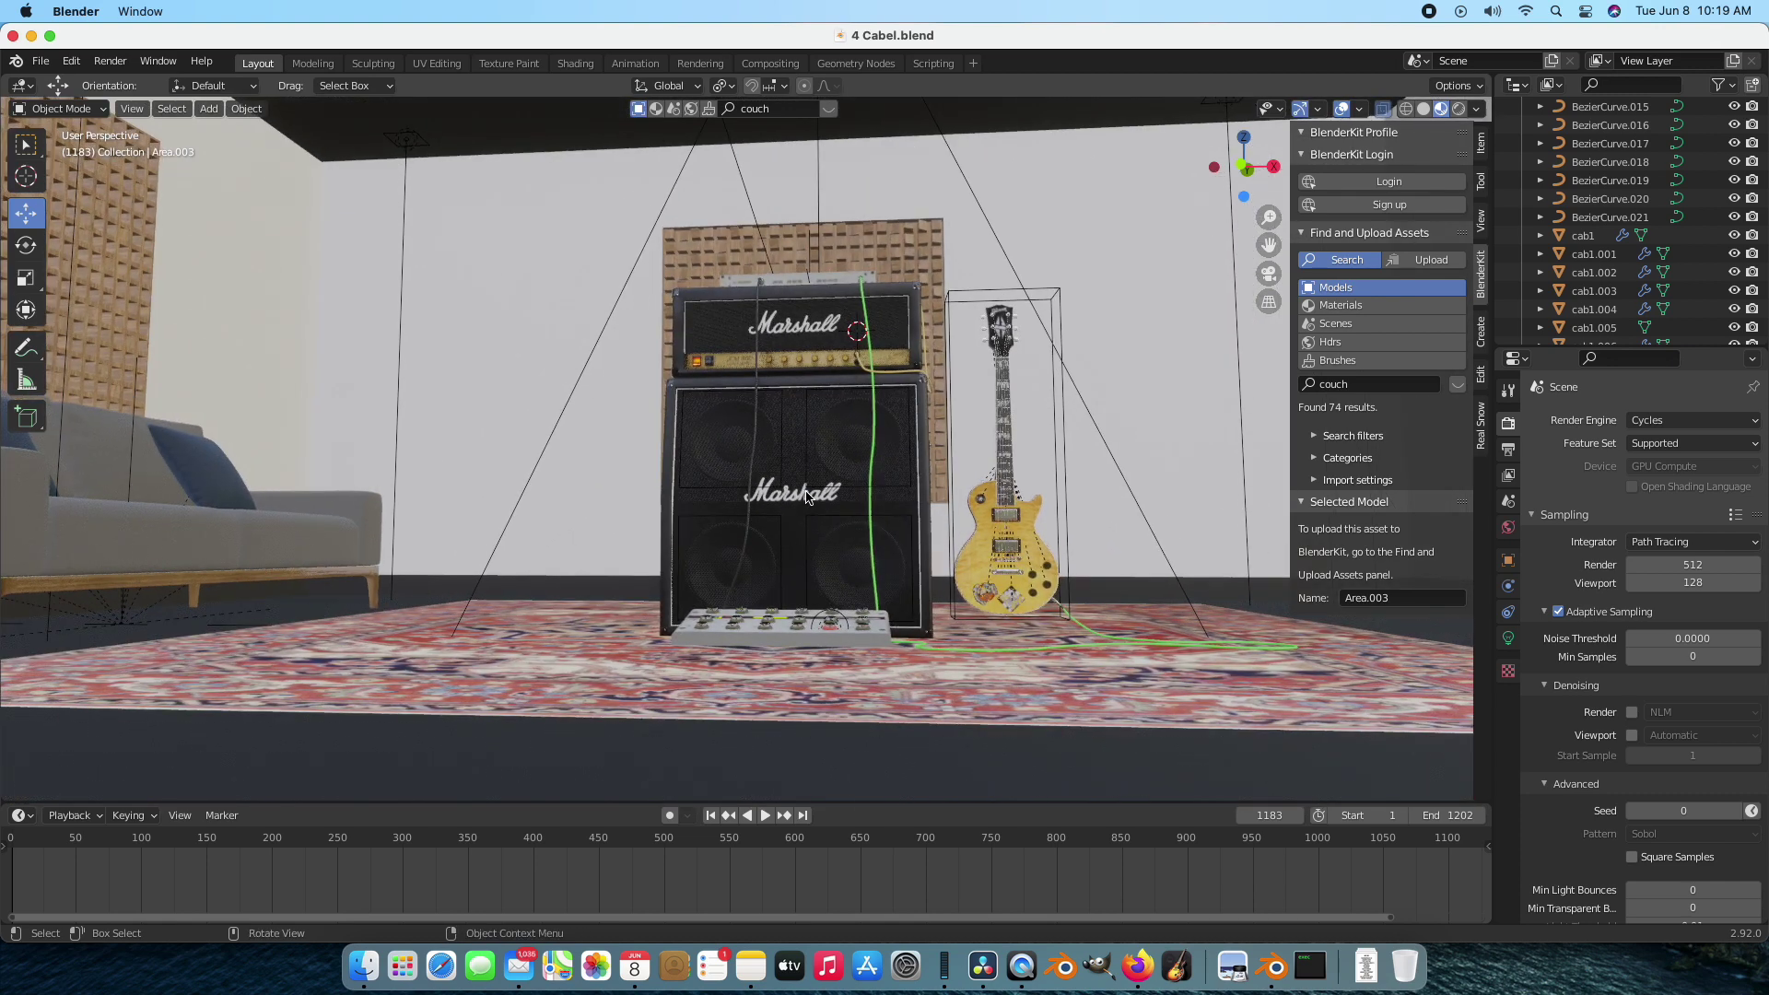